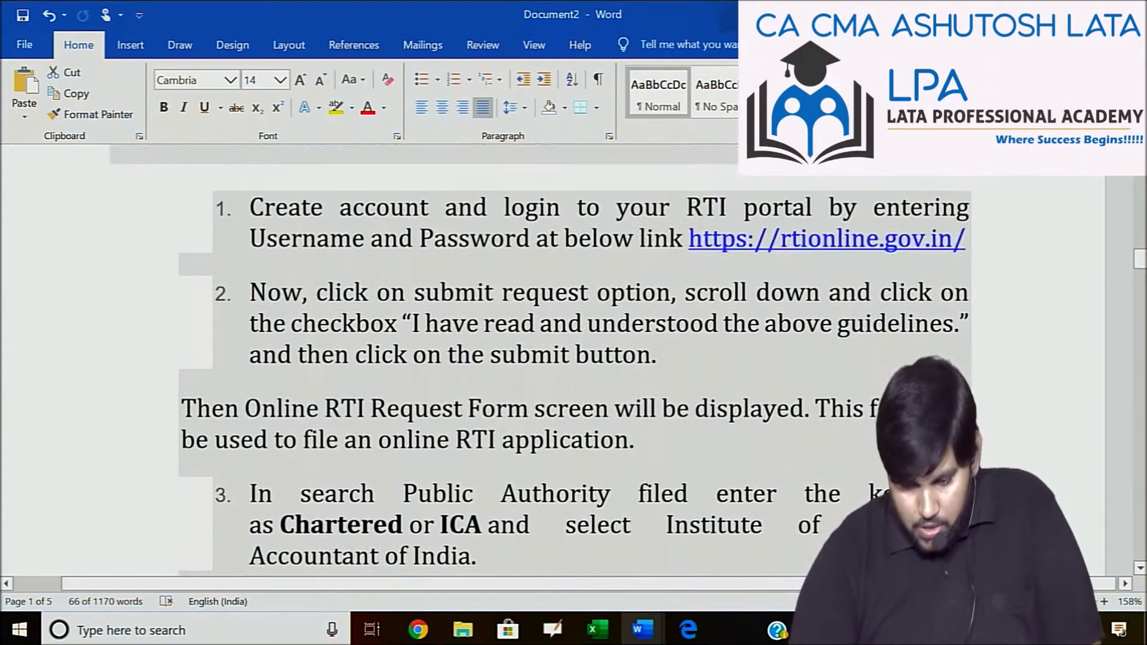
Switch to Chrome and load rtionline.gov.in in the empty second tab.
key("alt+Tab")
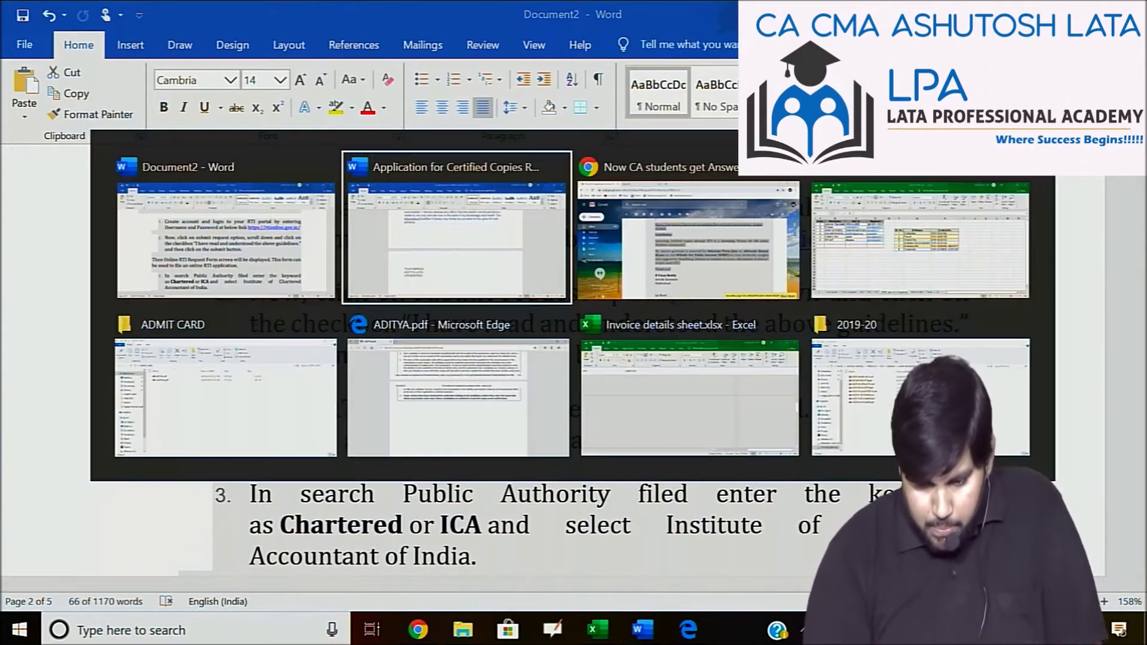
key("alt+Tab")
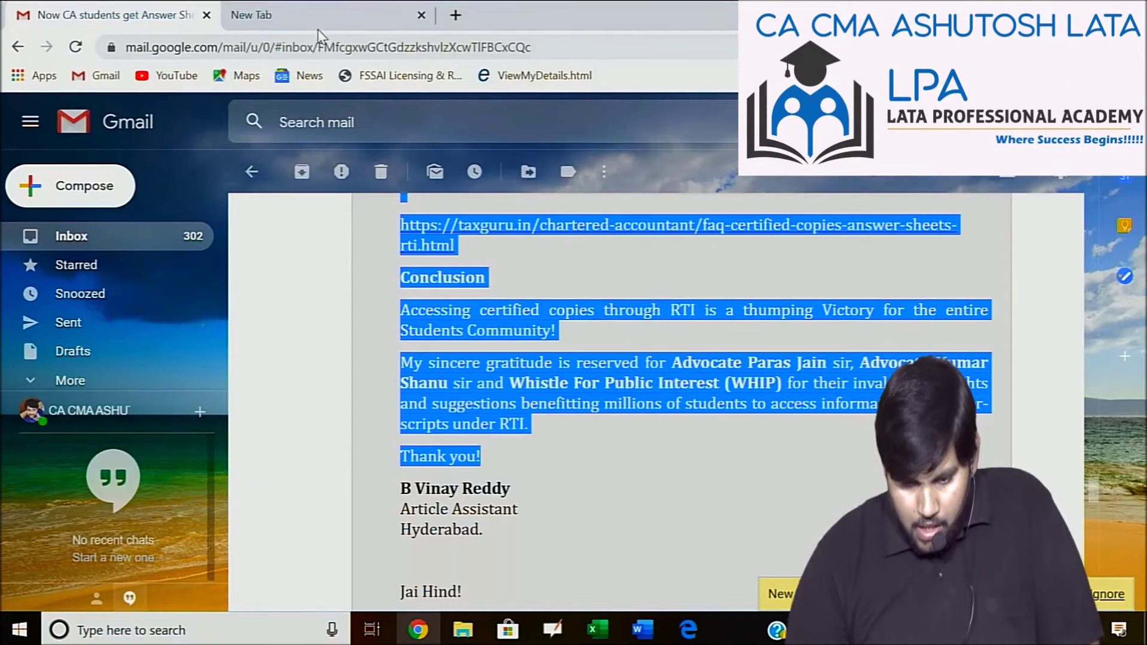
left_click(324, 28)
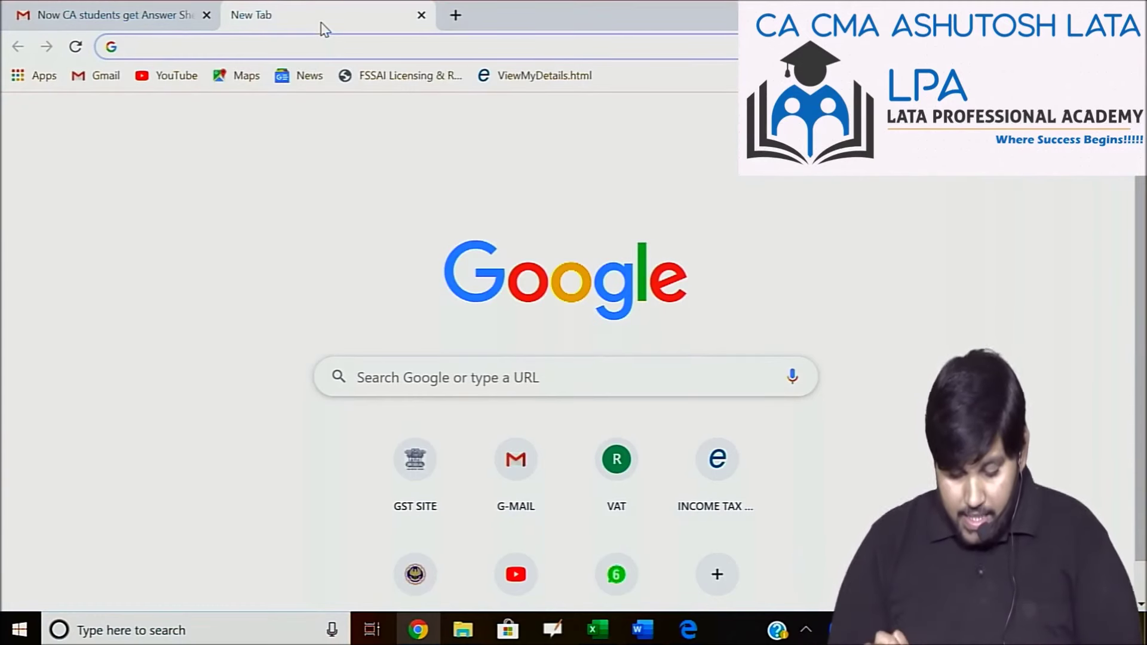
type("rtio")
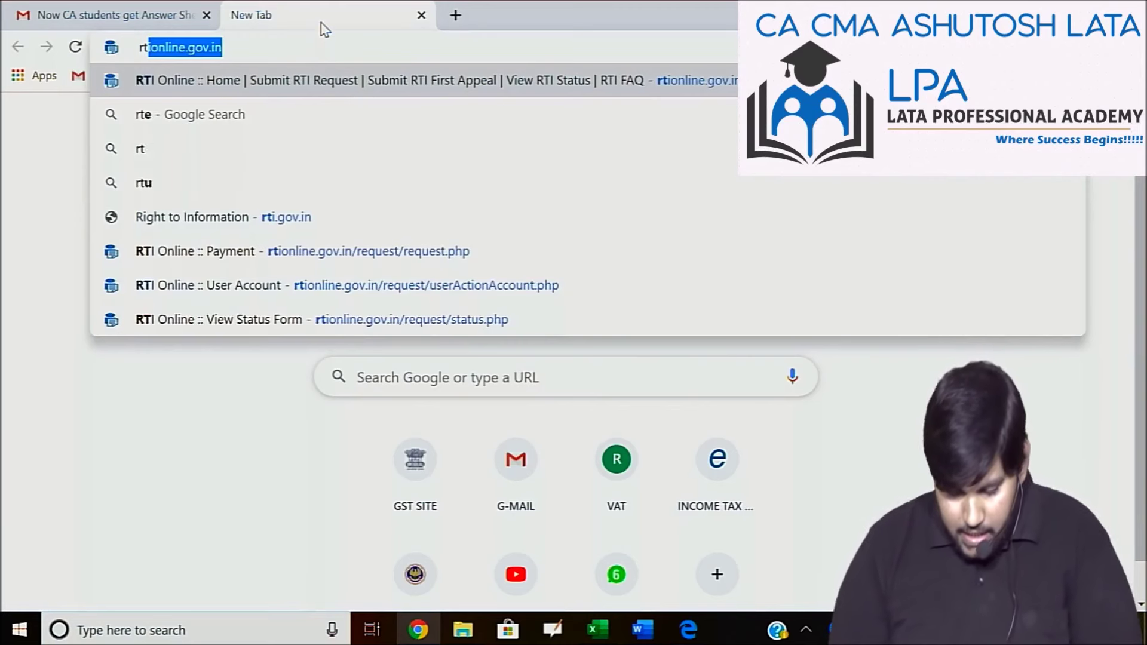
type("nline")
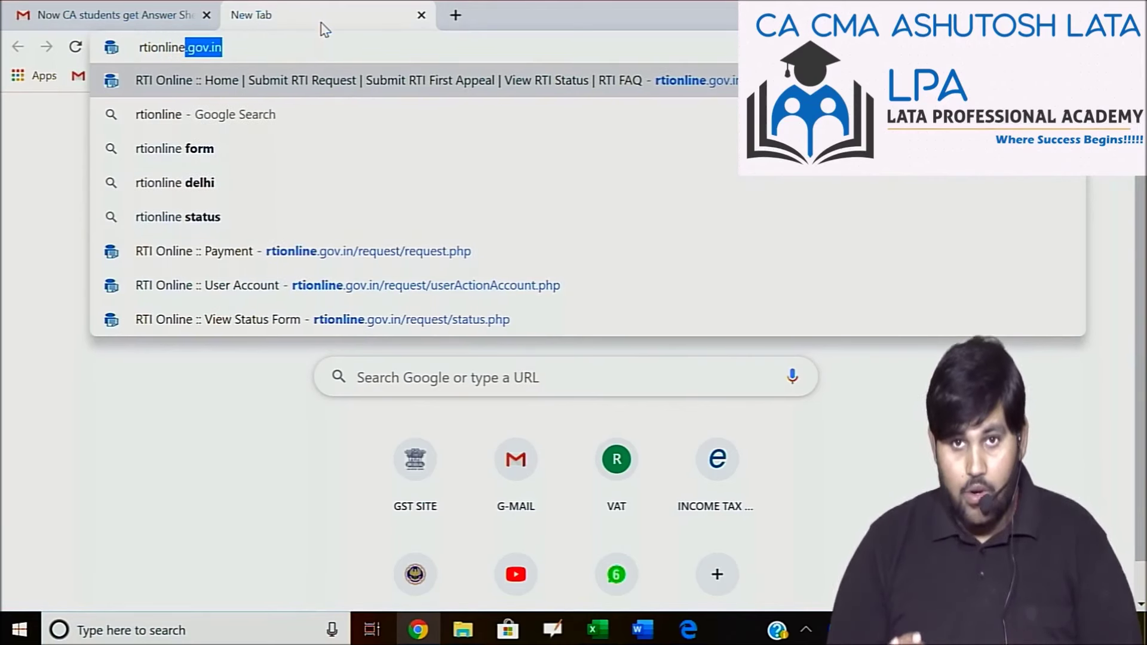
type(".gov.in")
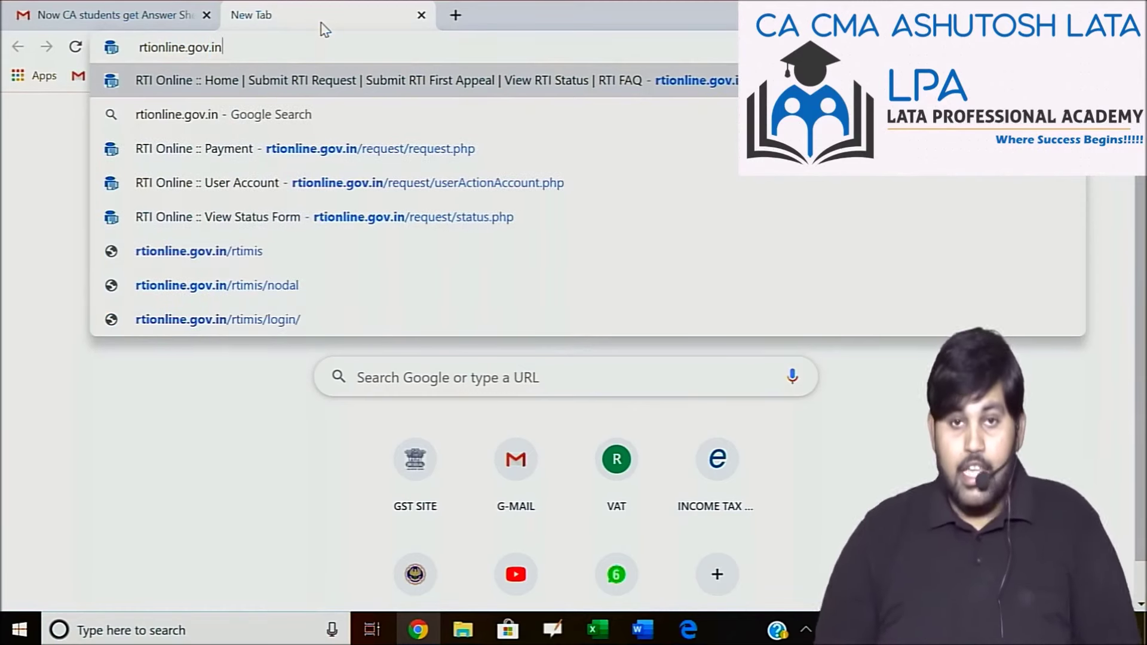
key("Return")
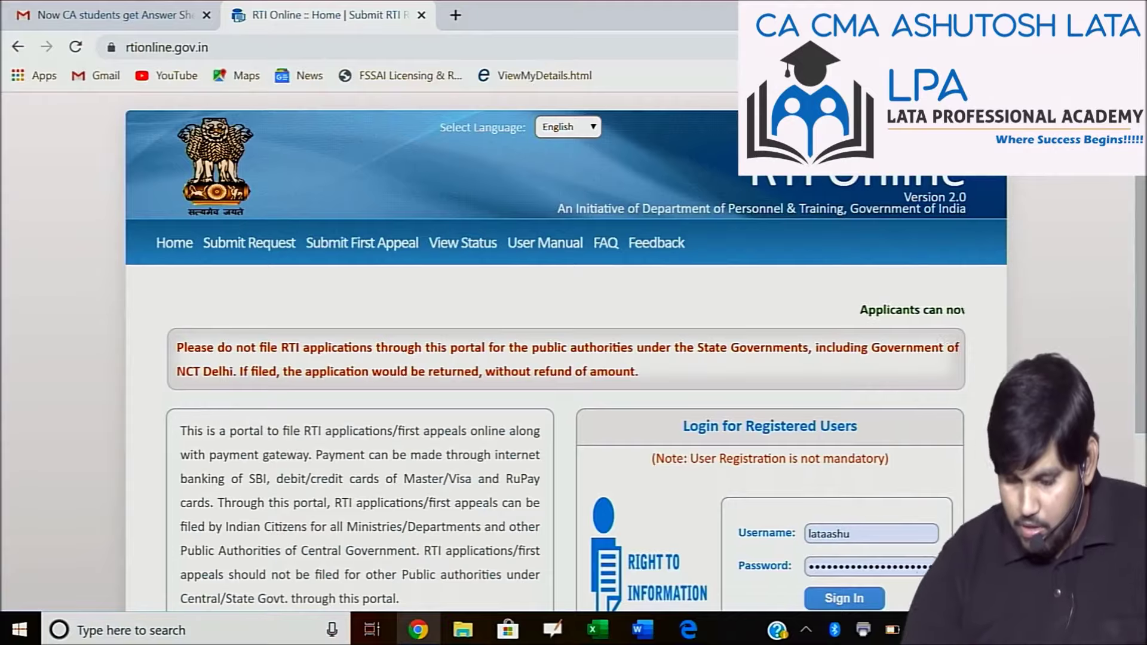
Erase the autofilled username from the login box and dismiss the saved-login suggestions.
key("ctrl+plus")
key("ctrl+plus")
key("ctrl+plus")
key("ctrl+plus")
key("ctrl+plus")
key("ctrl+plus")
scroll(574, 352, "down", 5)
scroll(574, 353, "right", 5)
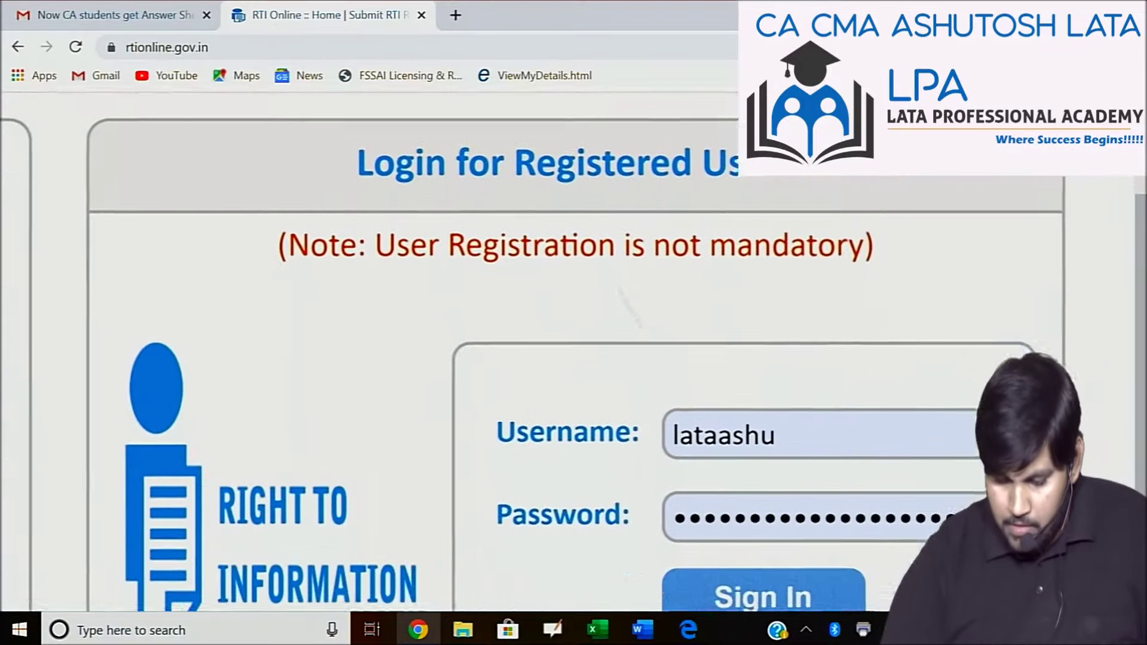
key("ctrl+minus")
key("ctrl+minus")
key("ctrl+minus")
key("ctrl+minus")
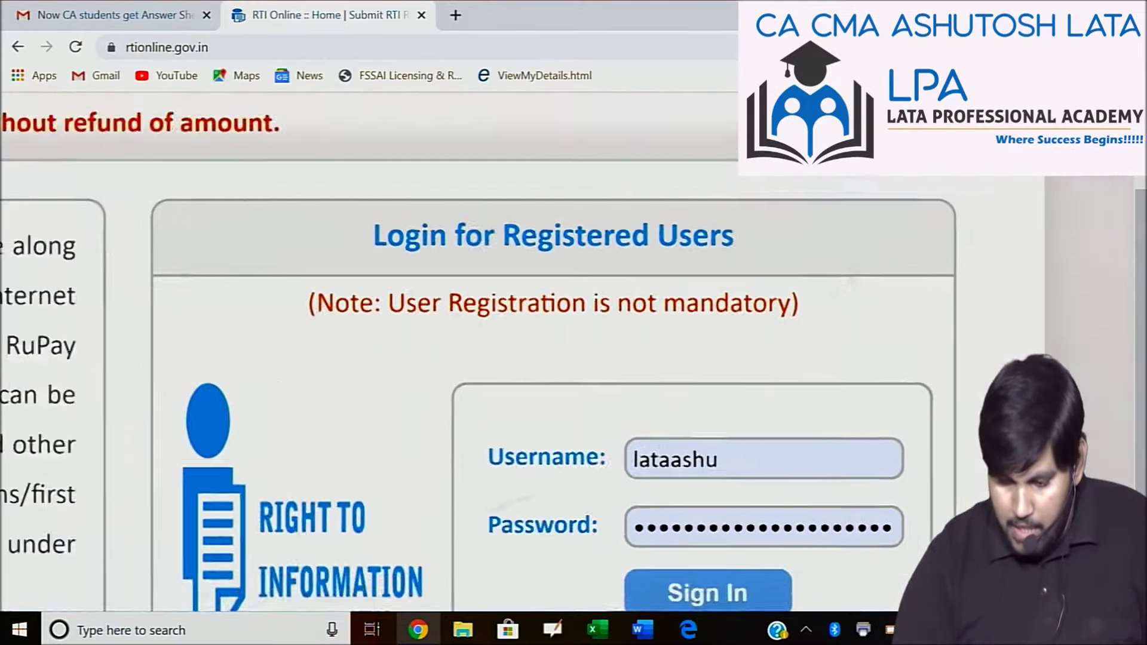
key("ctrl+plus")
key("ctrl+plus")
key("ctrl+plus")
key("ctrl+plus")
scroll(574, 352, "down", 4)
scroll(573, 353, "right", 3)
scroll(573, 352, "up", 1)
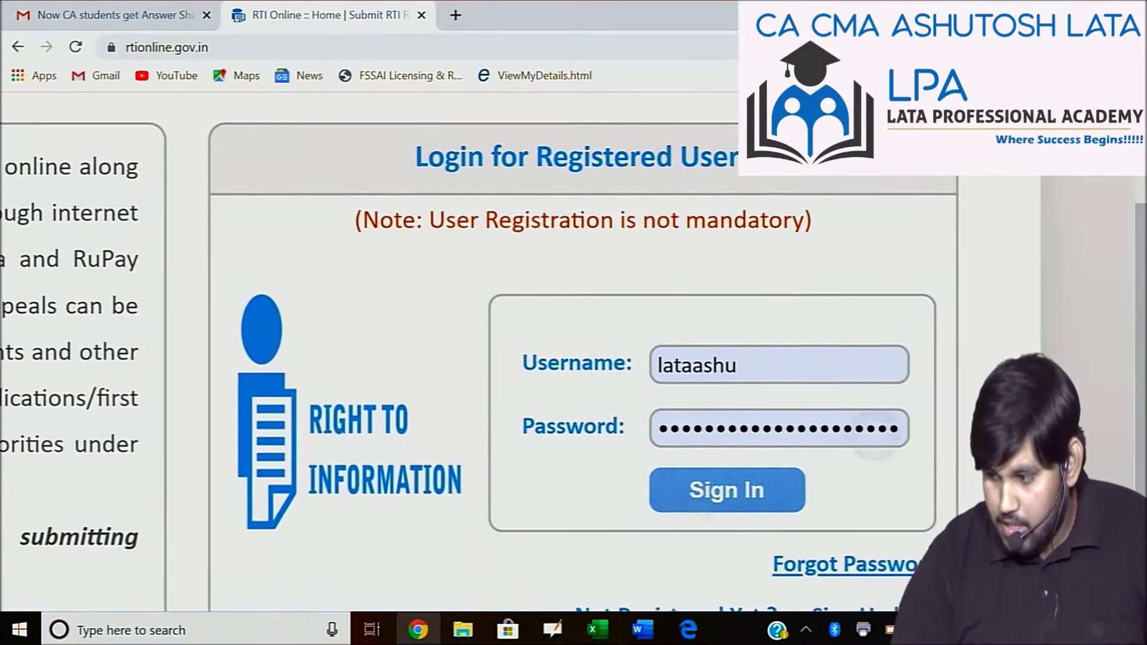
scroll(532, 359, "right", 1)
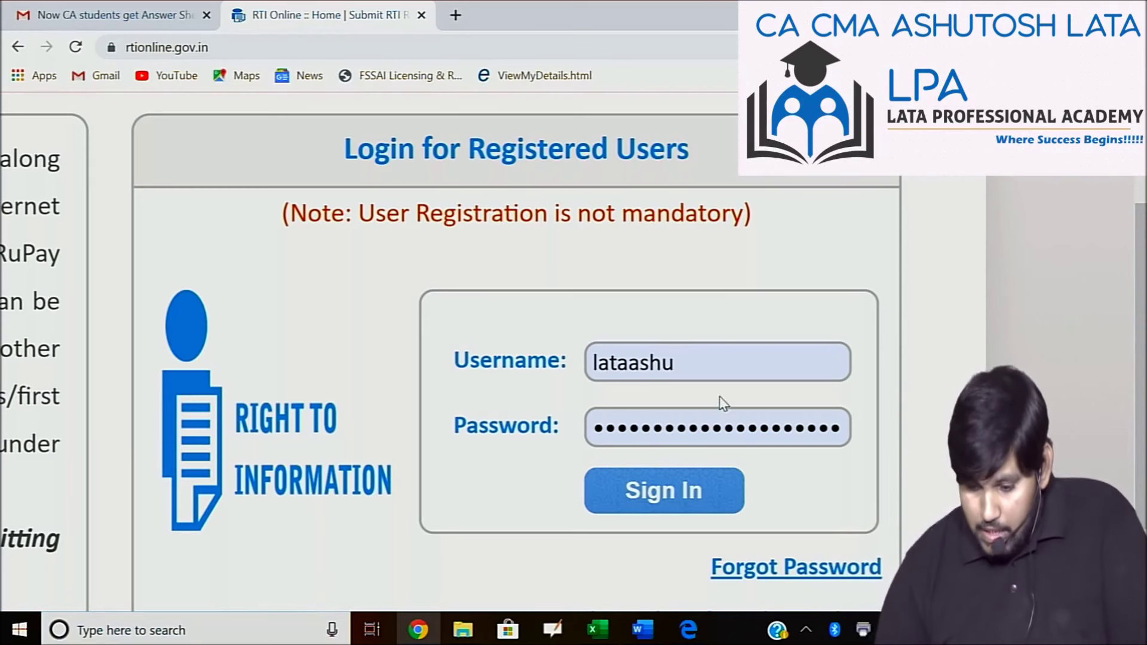
left_click(705, 362)
key("BackSpace")
key("BackSpace")
key("BackSpace")
key("BackSpace")
key("BackSpace")
key("BackSpace")
key("BackSpace")
key("BackSpace")
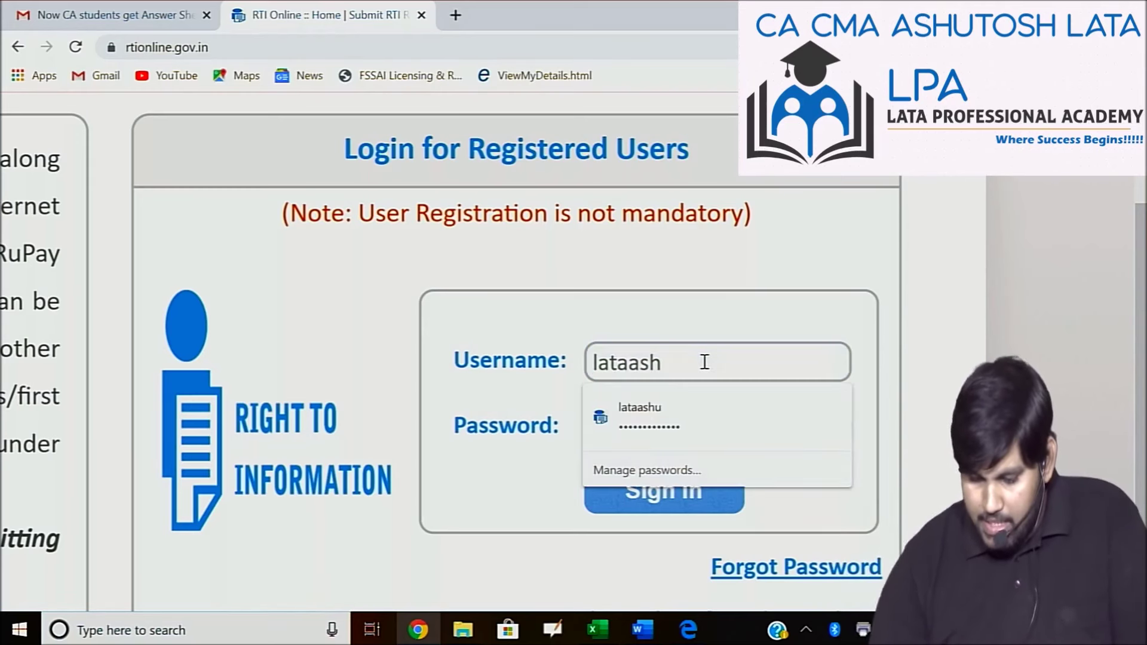
left_click(540, 484)
Go to the new-user Sign Up form.
scroll(540, 484, "down", 1)
scroll(540, 484, "down", 2)
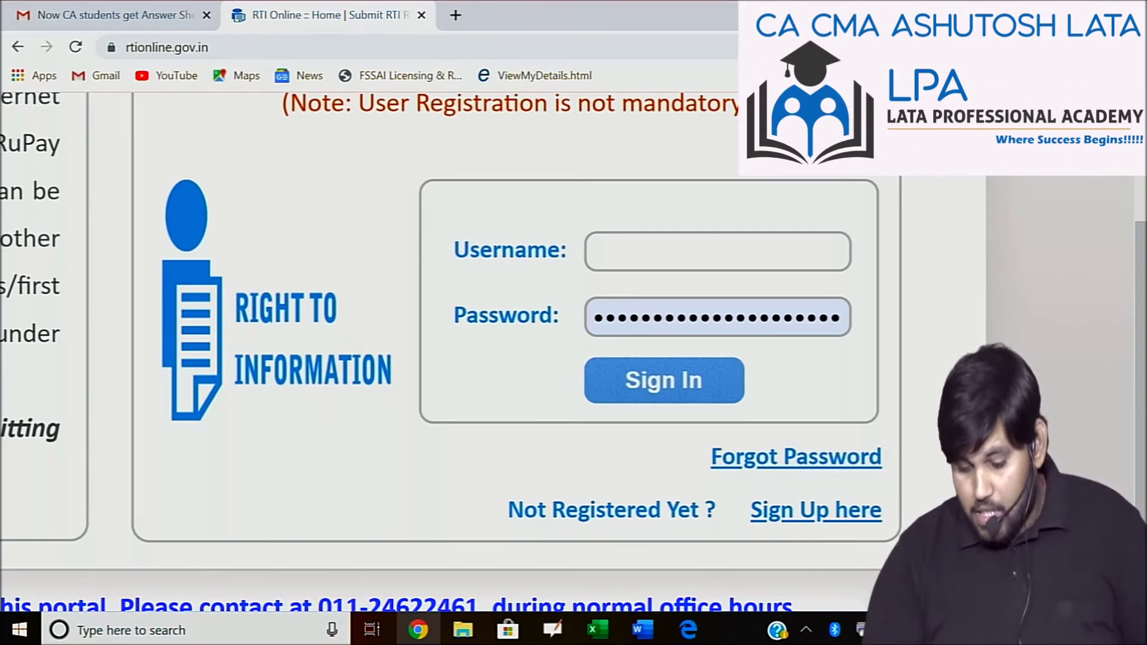
scroll(857, 527, "up", 5)
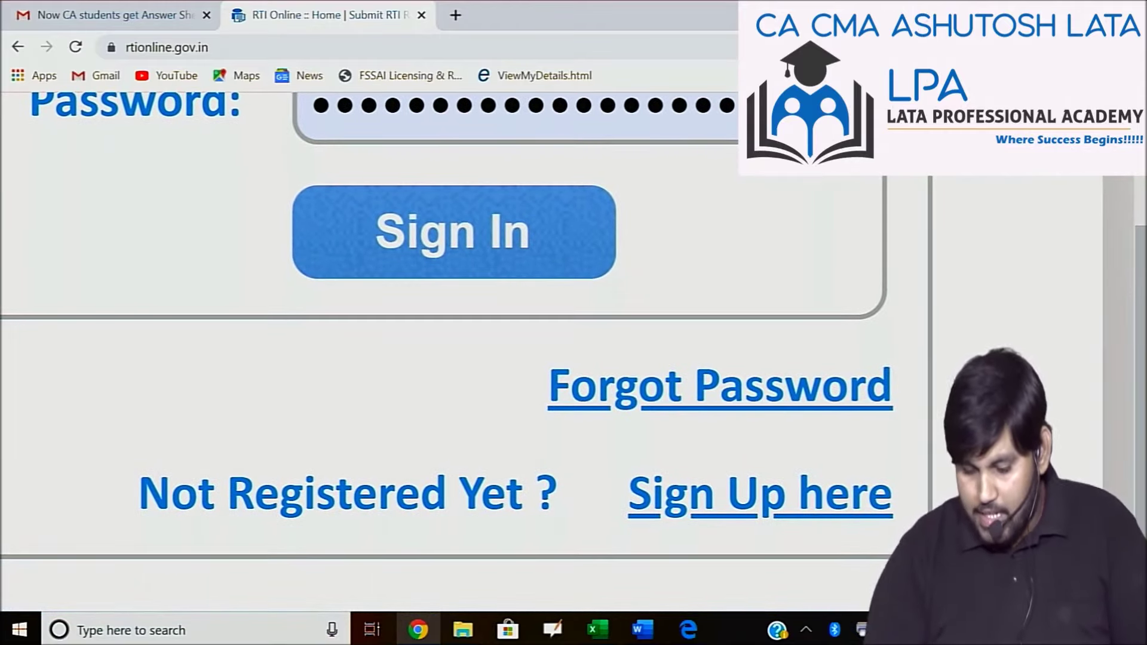
left_click(760, 495)
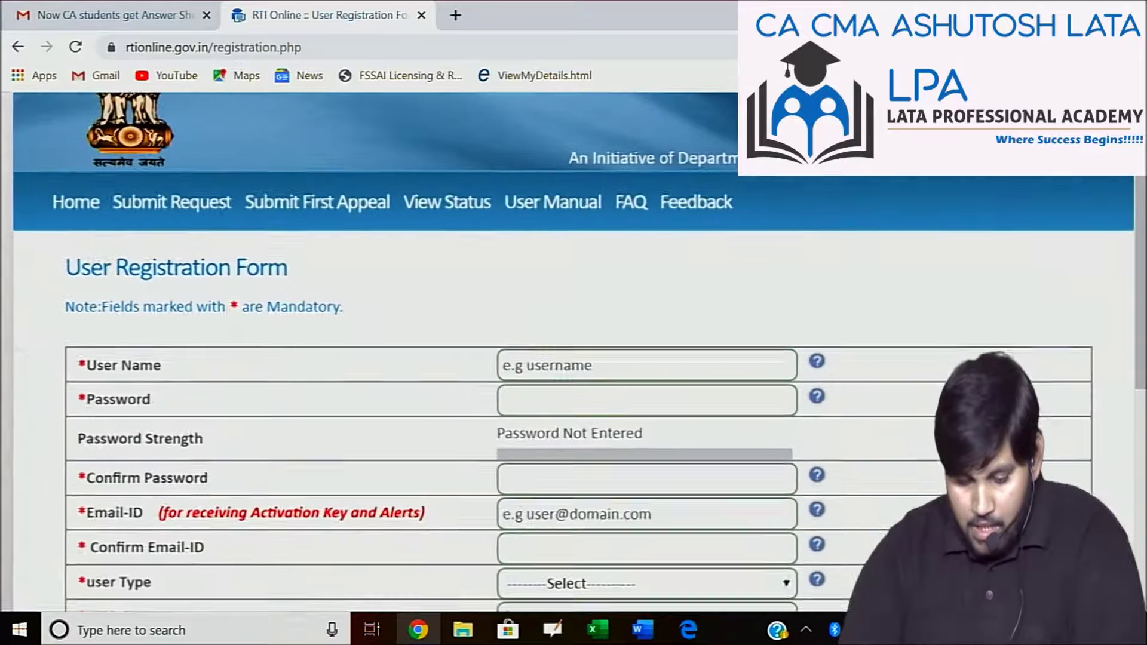
Read the User Name help rule on the blank registration form and select the User Name field.
scroll(573, 359, "down", 2)
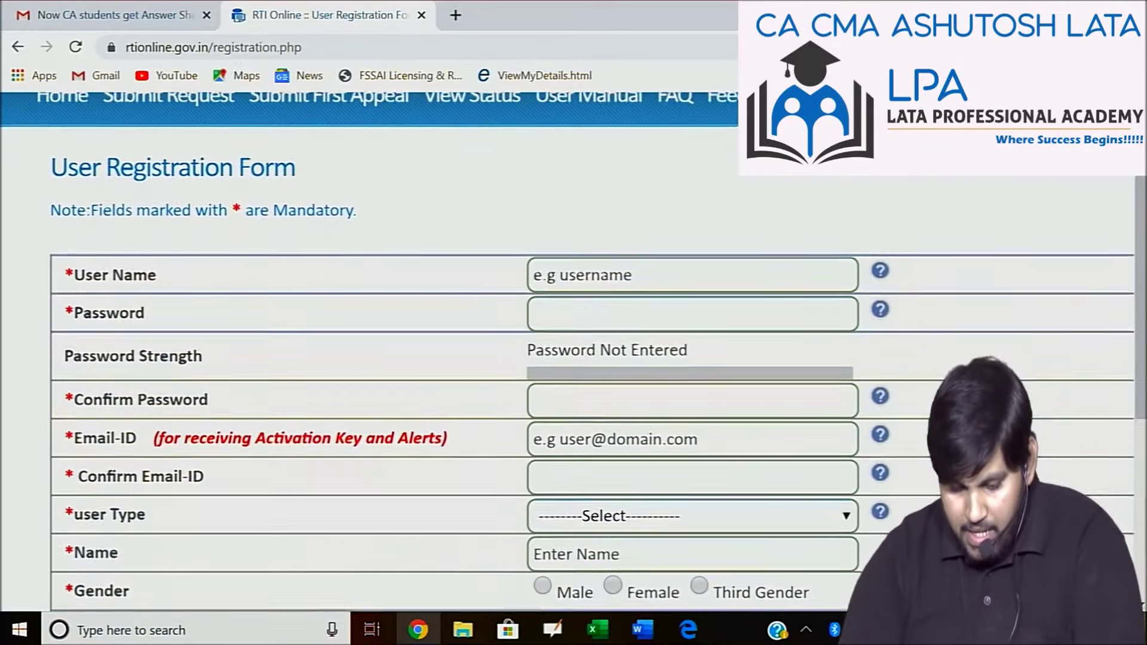
scroll(574, 359, "down", 1)
scroll(343, 438, "up", 2)
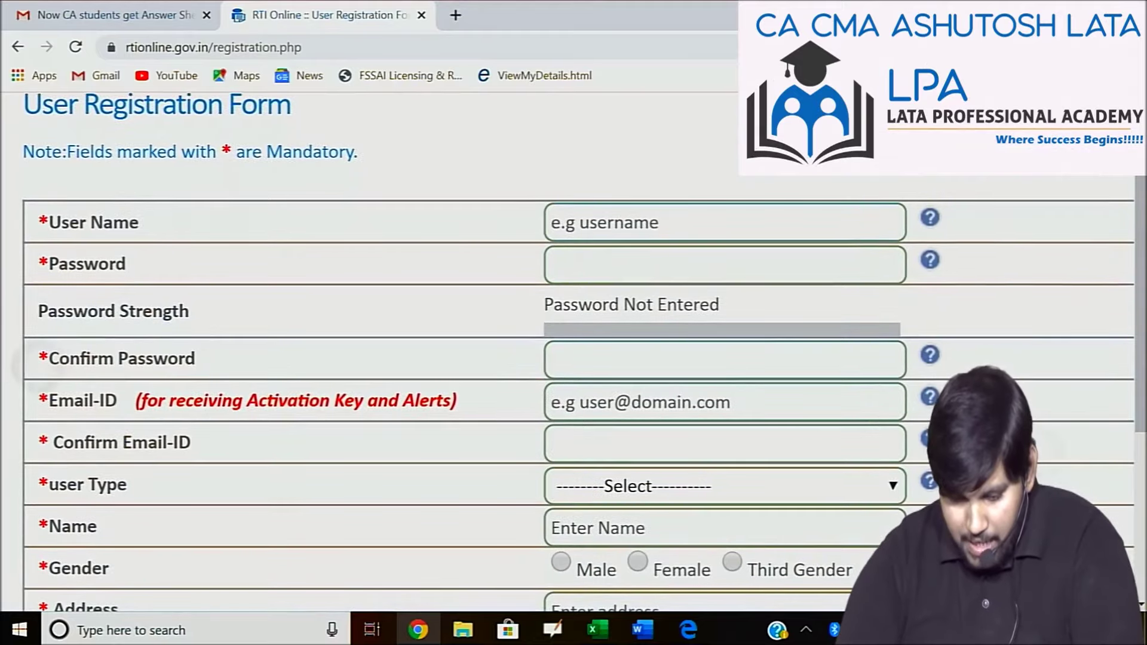
scroll(870, 452, "up", 1)
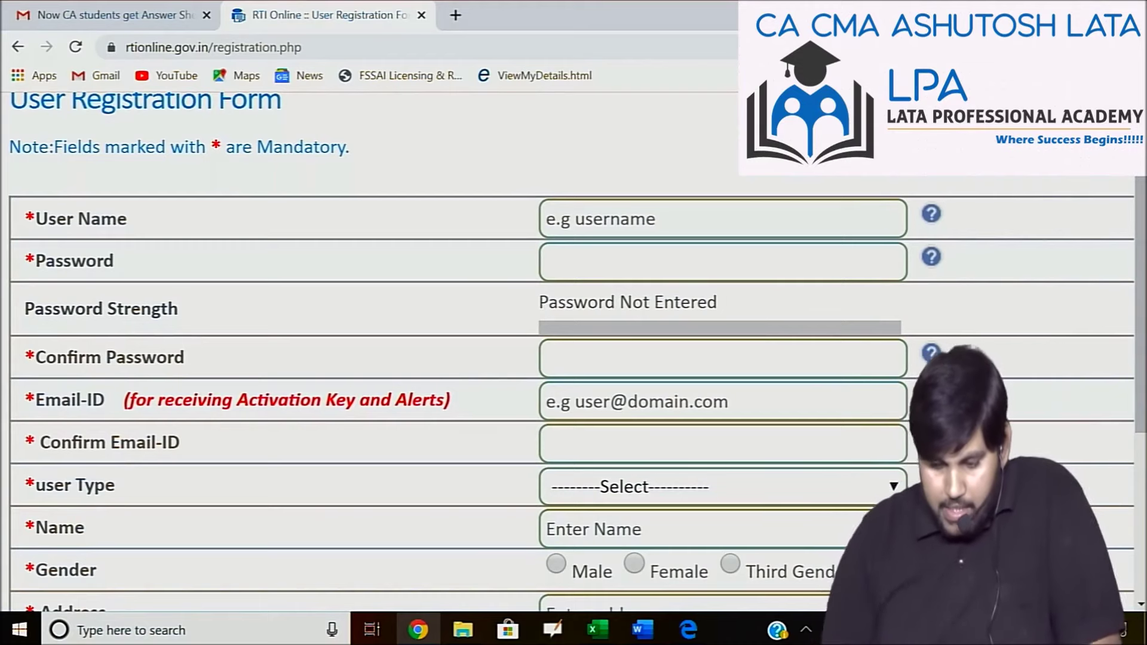
mouse_move(936, 218)
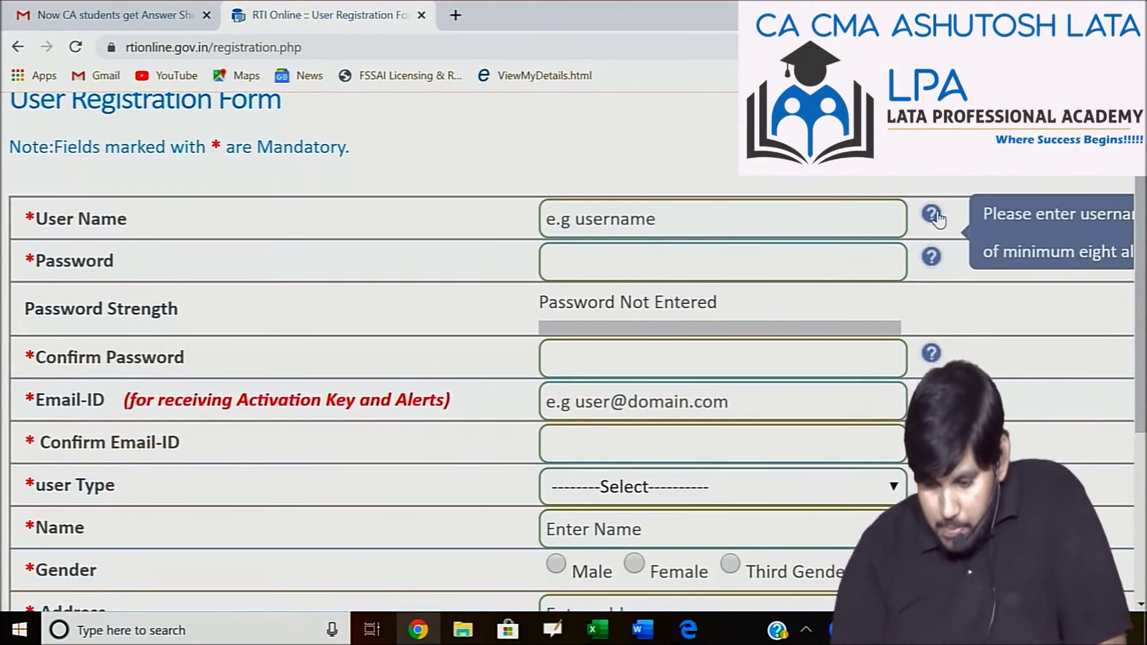
scroll(936, 218, "right", 3)
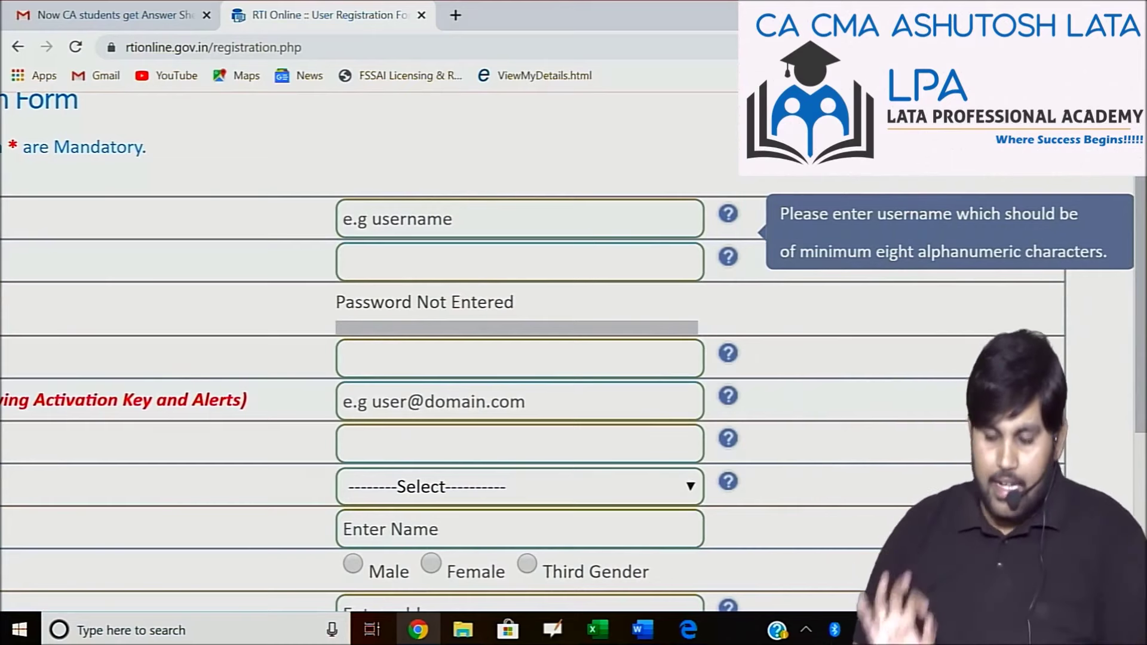
scroll(568, 352, "left", 3)
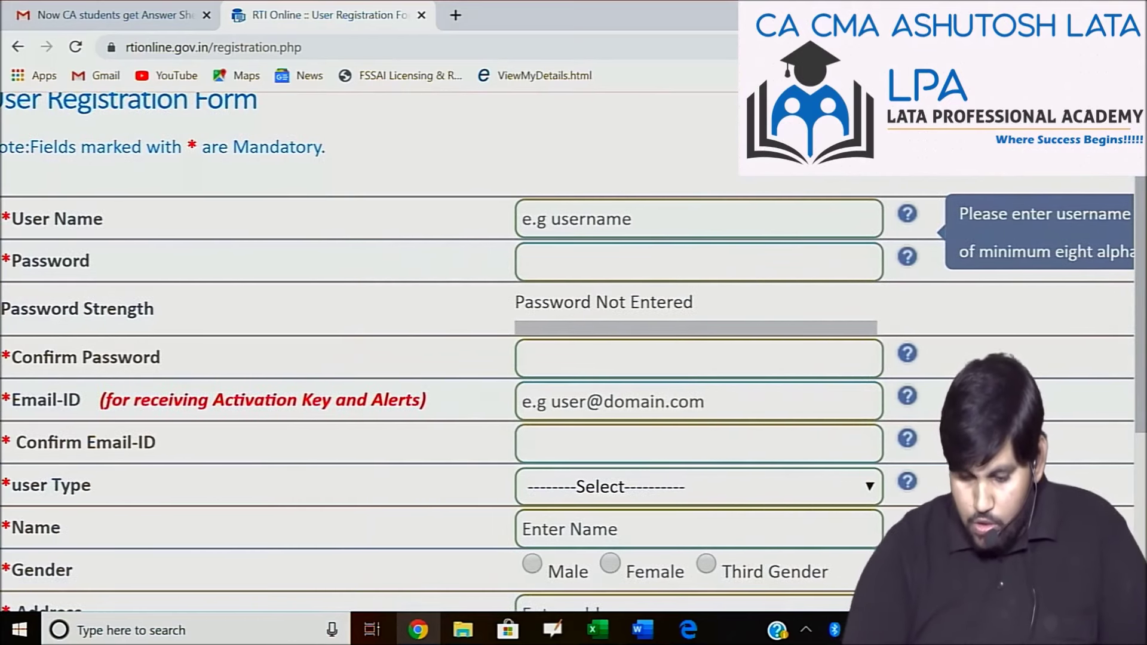
left_click(597, 218)
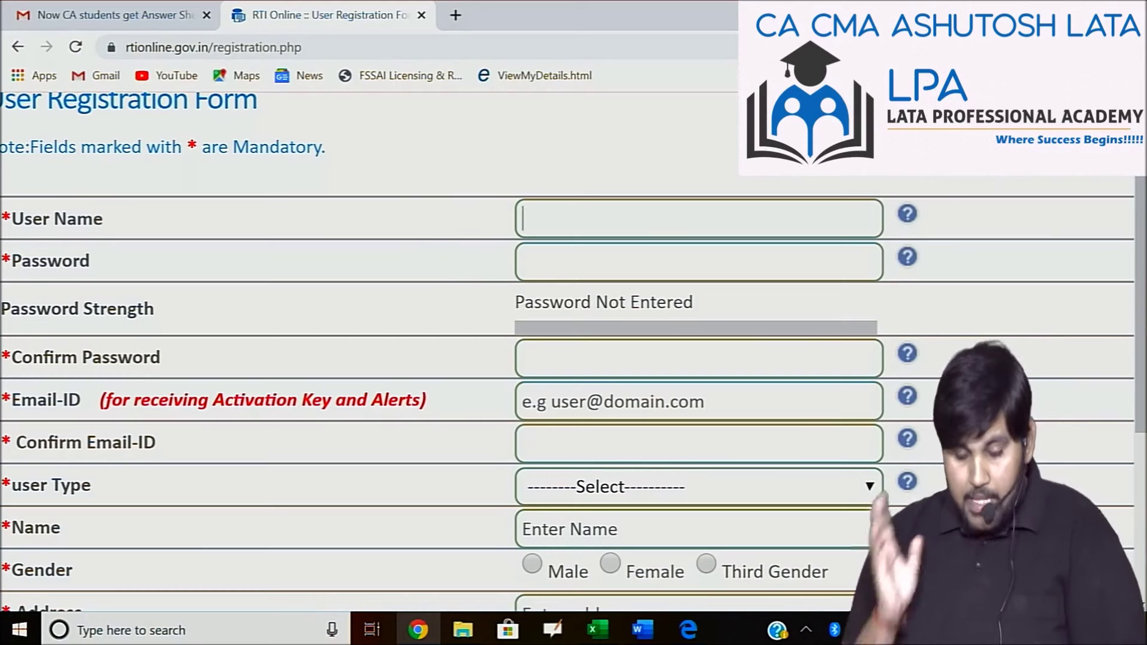
Enter a user name and an extended variant of it, both reported as already taken.
type("a")
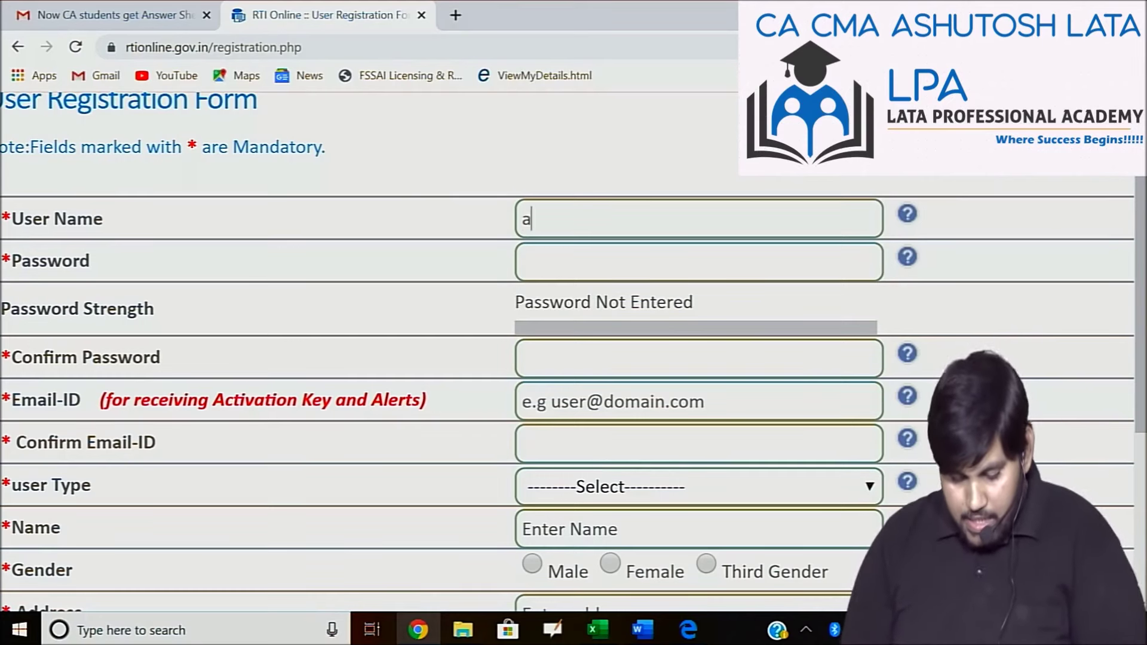
type("shu1234")
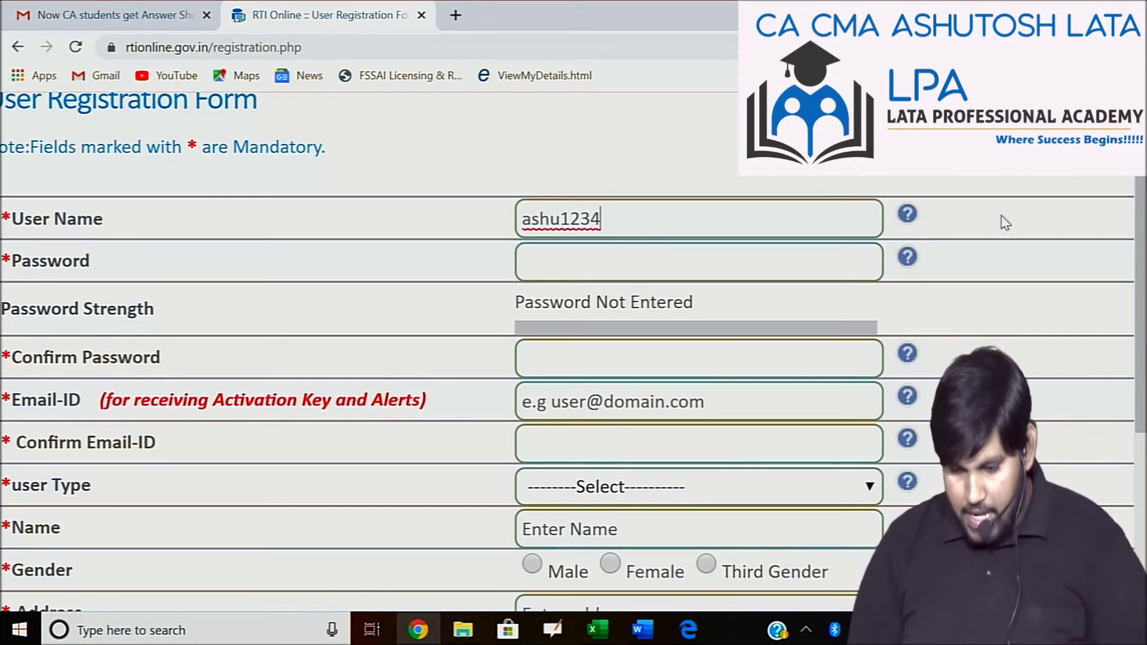
left_click(828, 263)
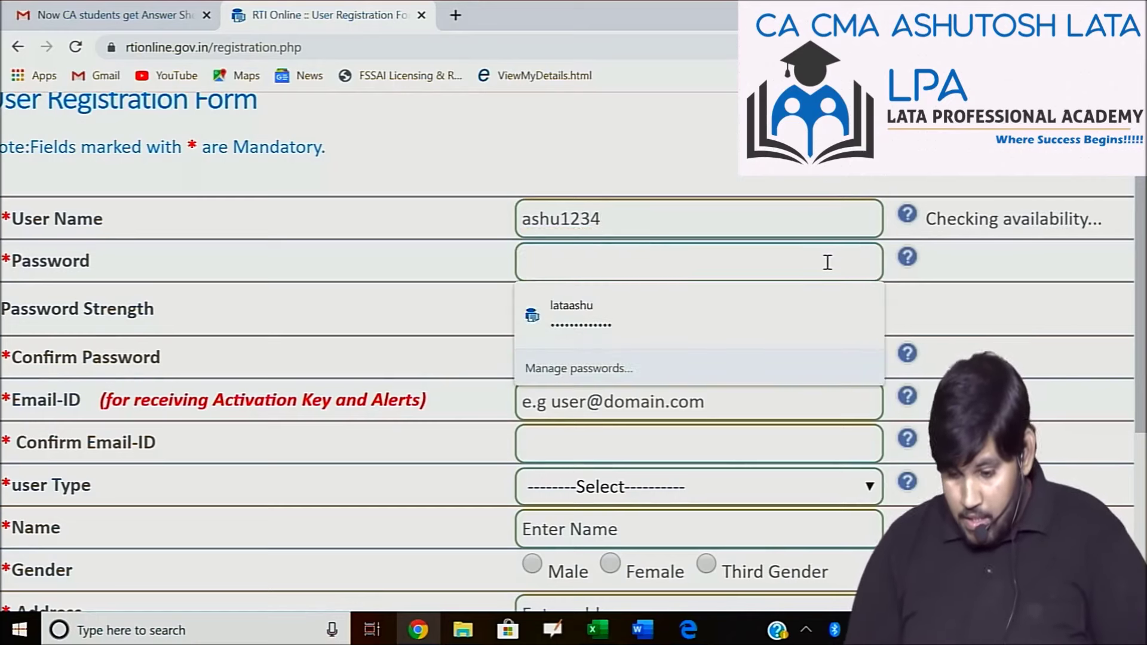
scroll(828, 262, "right", 3)
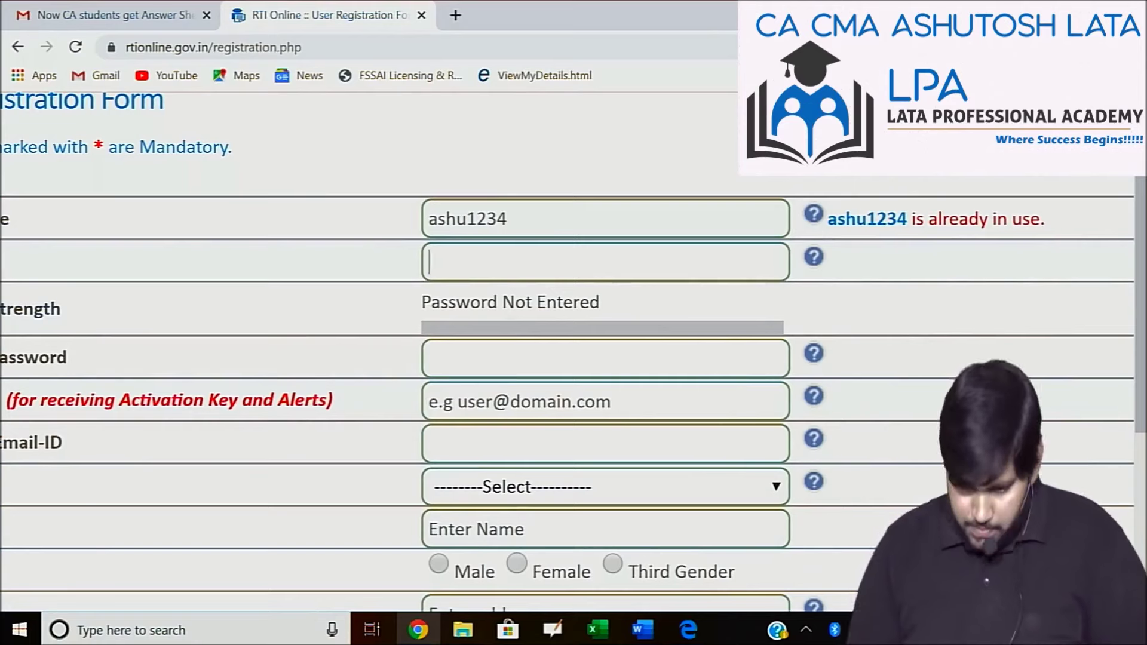
left_click(648, 224)
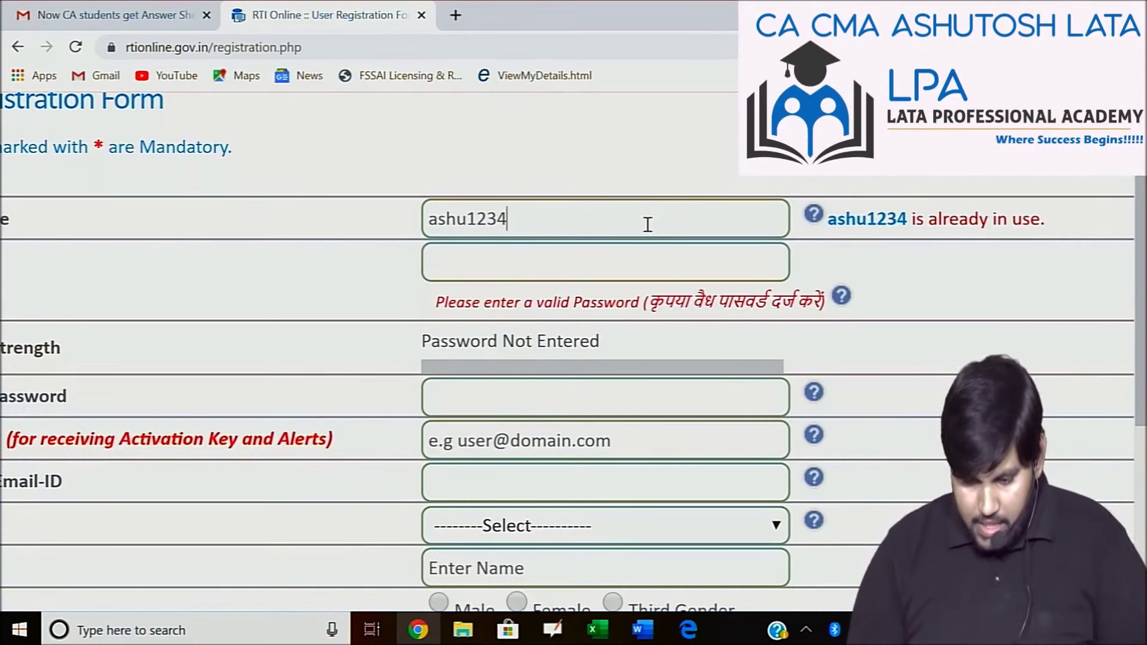
type("5678")
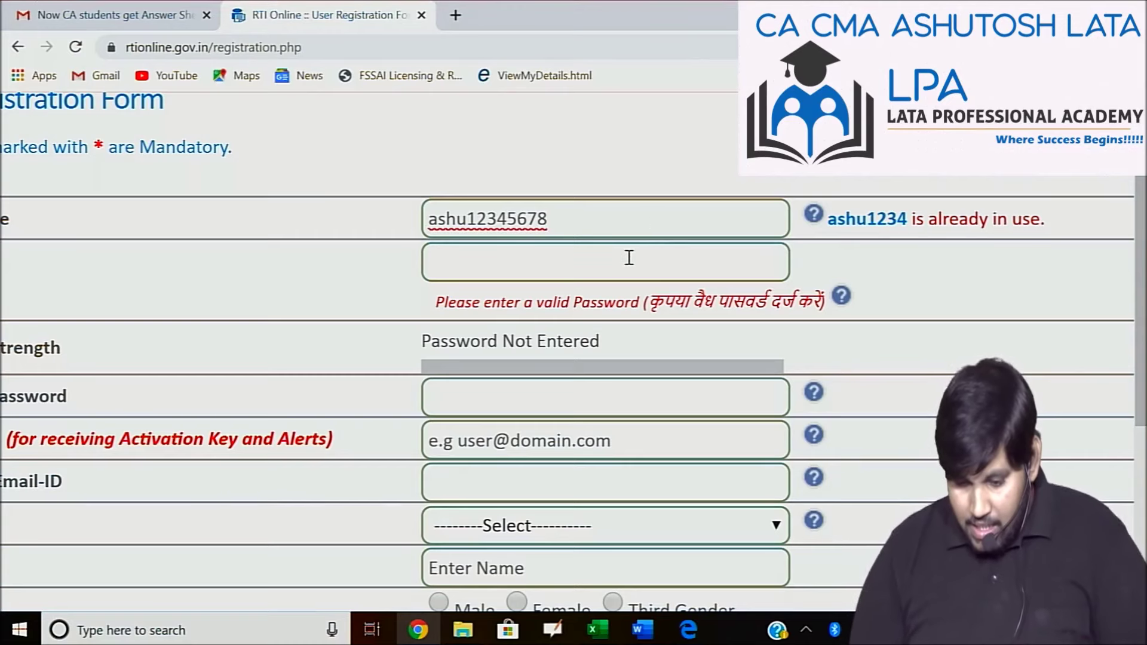
left_click(584, 265)
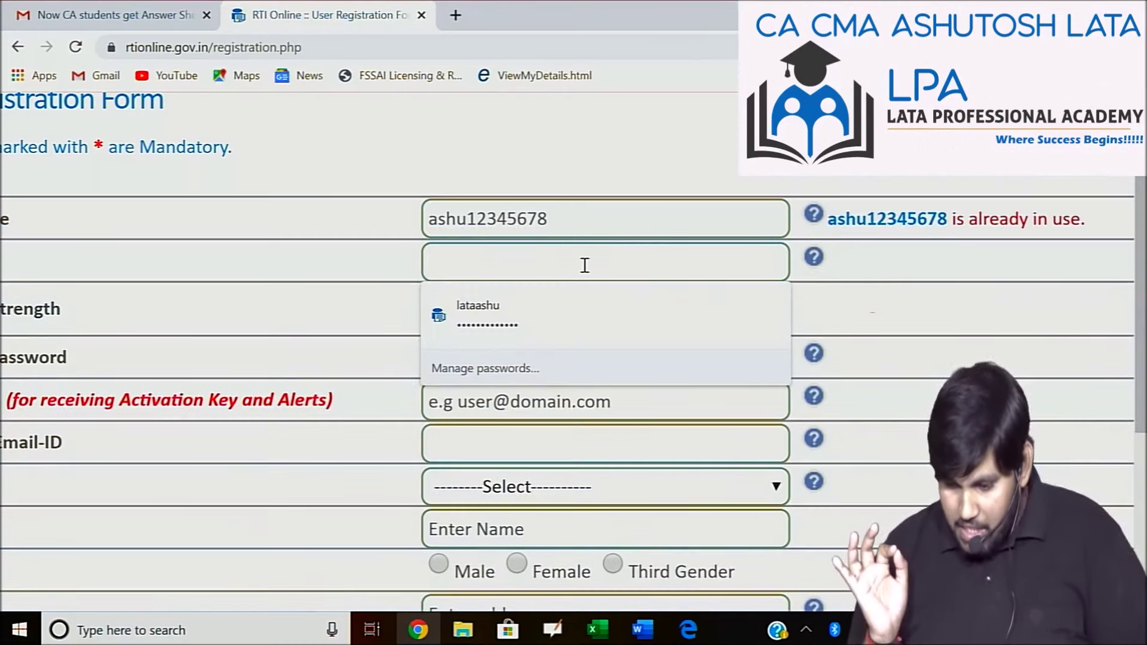
Replace the taken user name with a different one that the site accepts as available.
left_click(556, 222)
key("BackSpace")
key("BackSpace")
key("BackSpace")
key("BackSpace")
key("BackSpace")
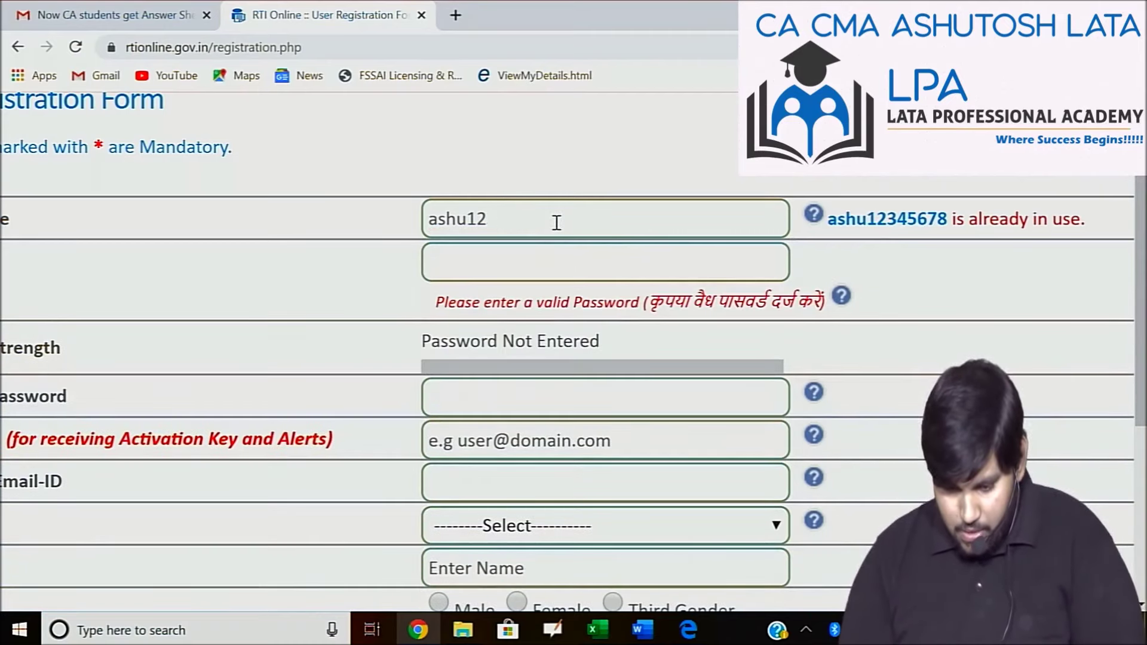
key("BackSpace")
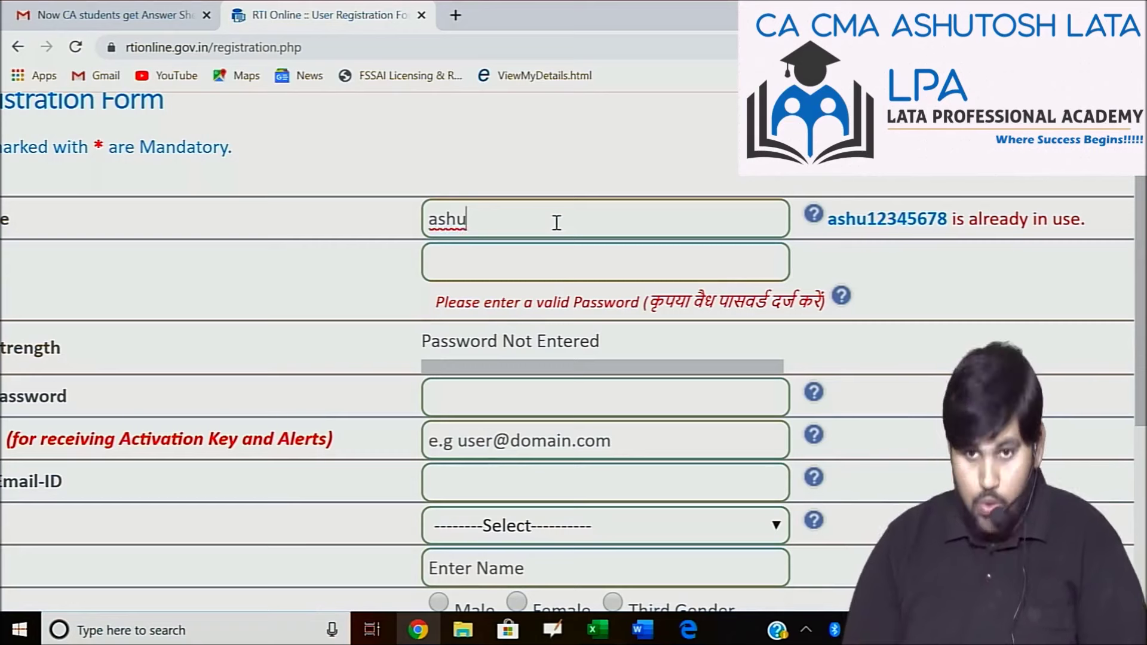
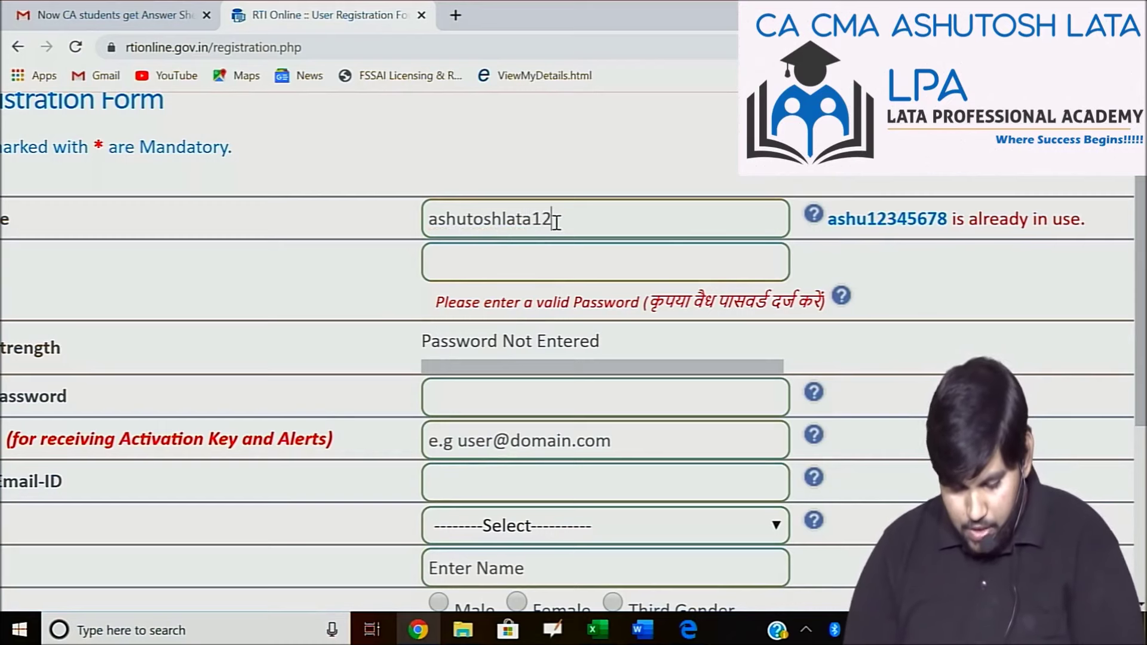
left_click(542, 257)
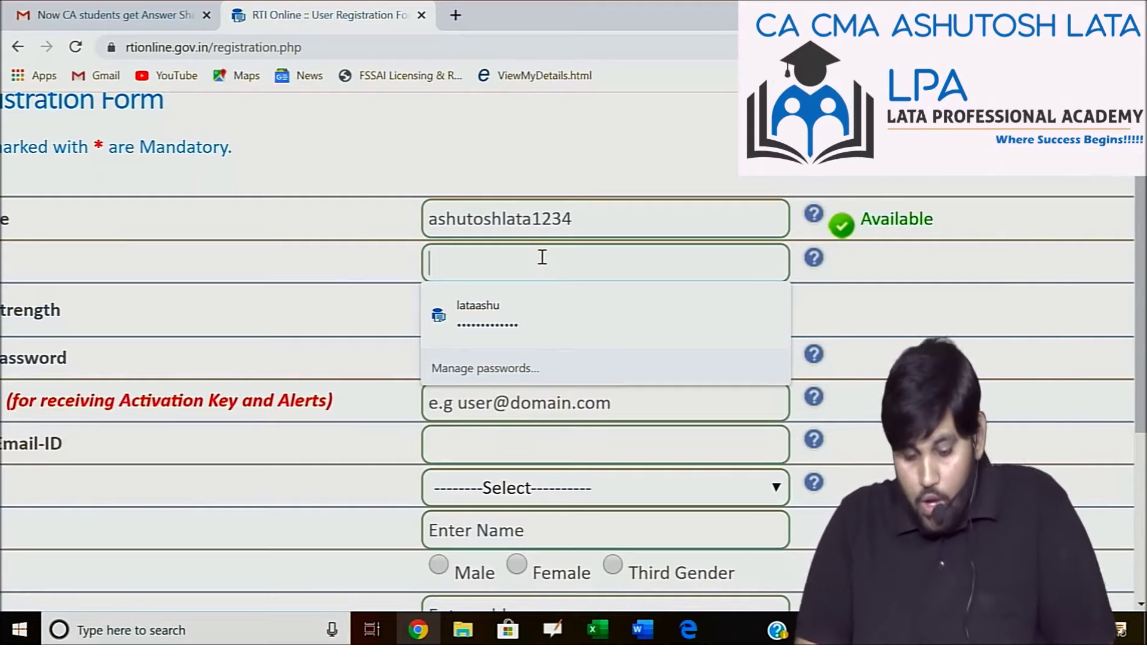
key("ctrl+0")
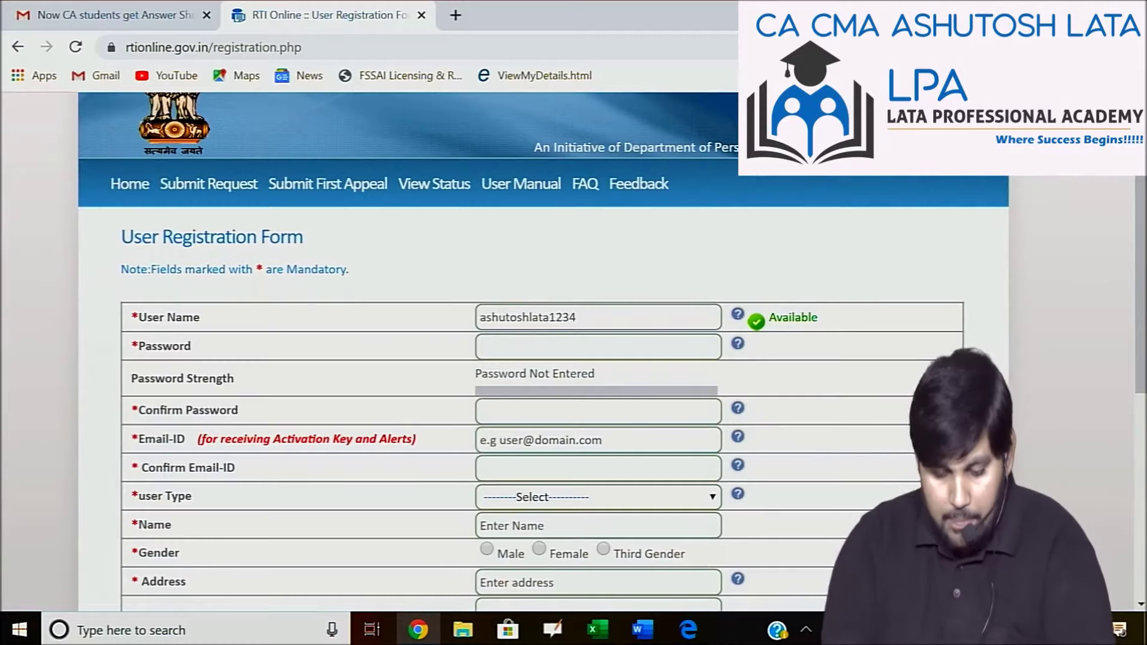
key("ctrl+plus")
key("ctrl+plus")
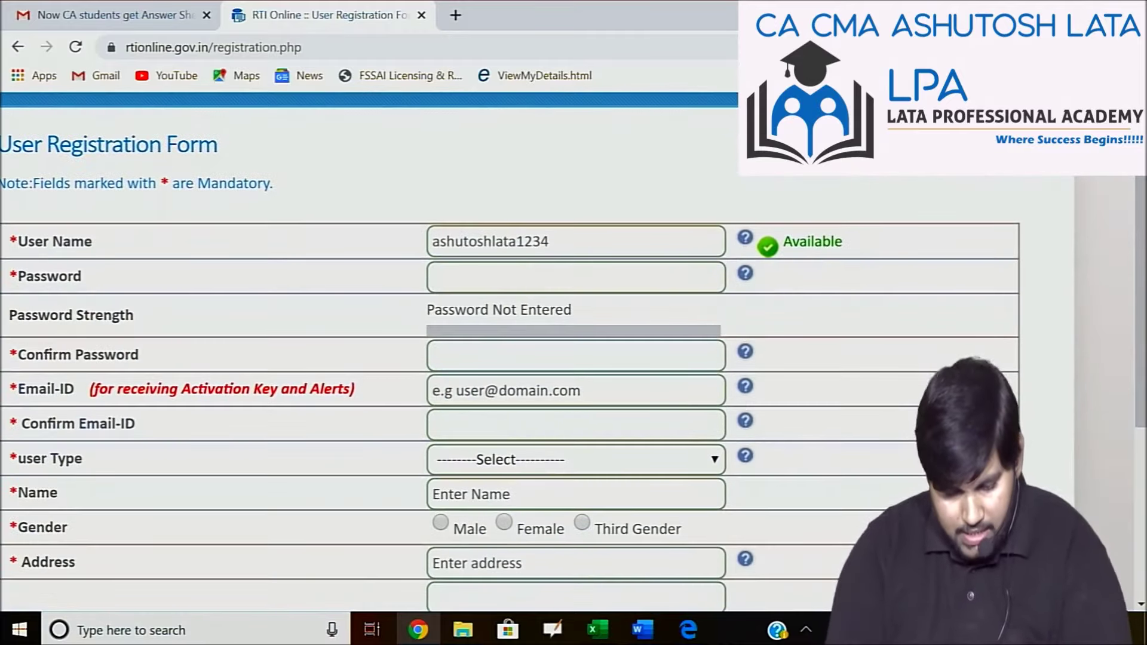
Enter a Strongest-rated password and repeat it in Confirm Password.
type("••••")
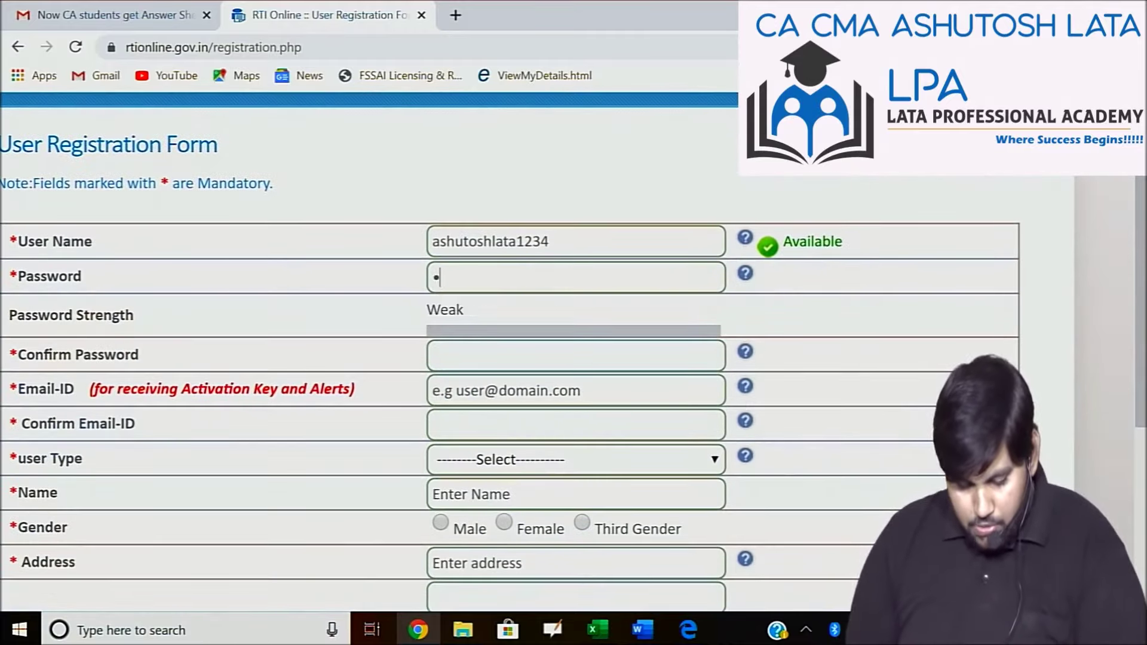
type("•••••")
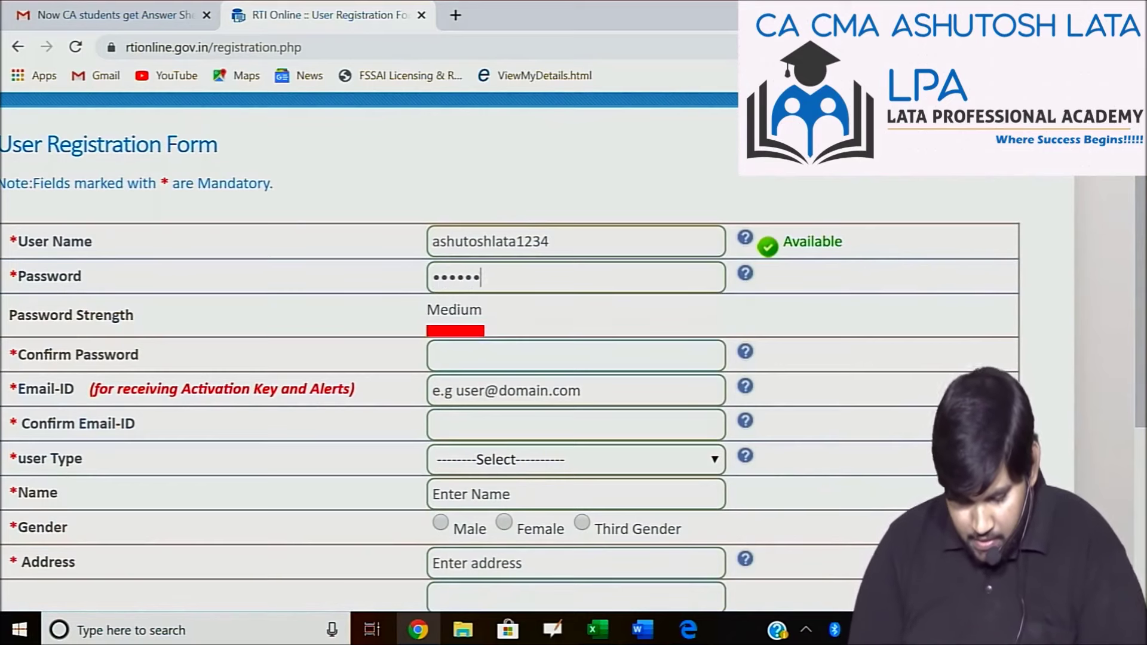
type("••••")
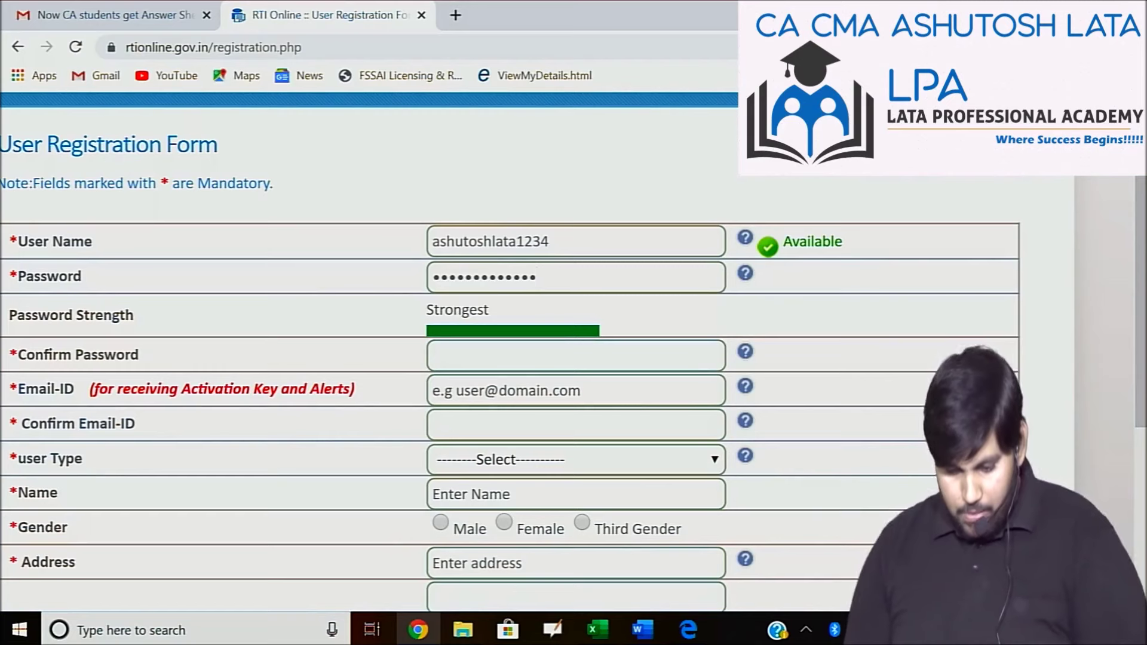
left_click(517, 358)
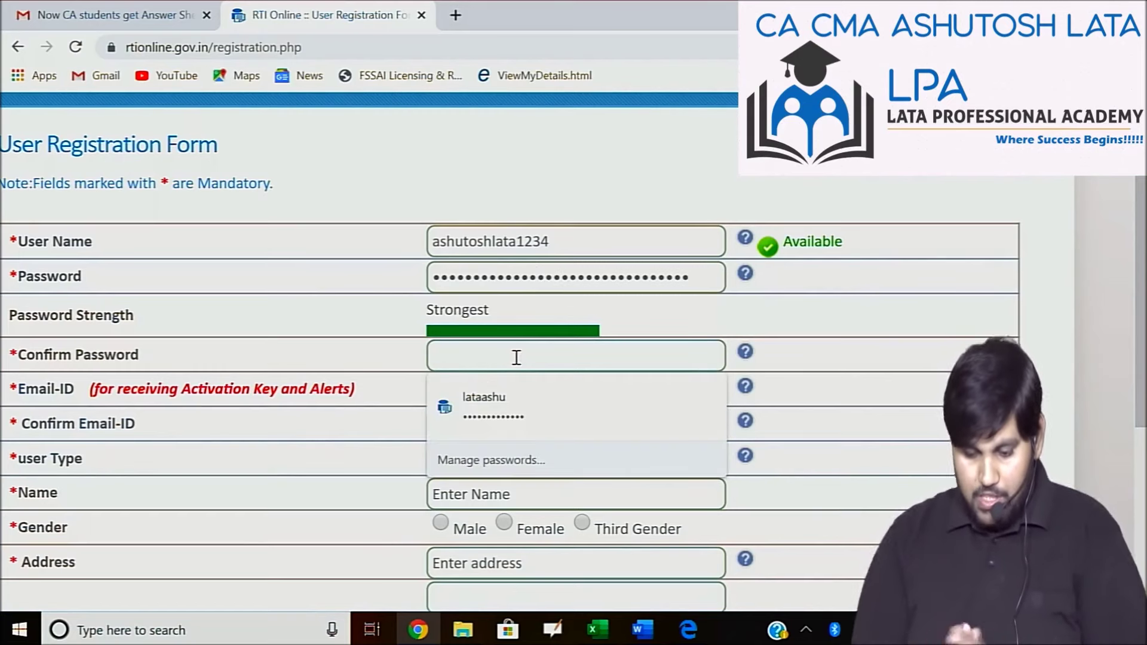
type("••••")
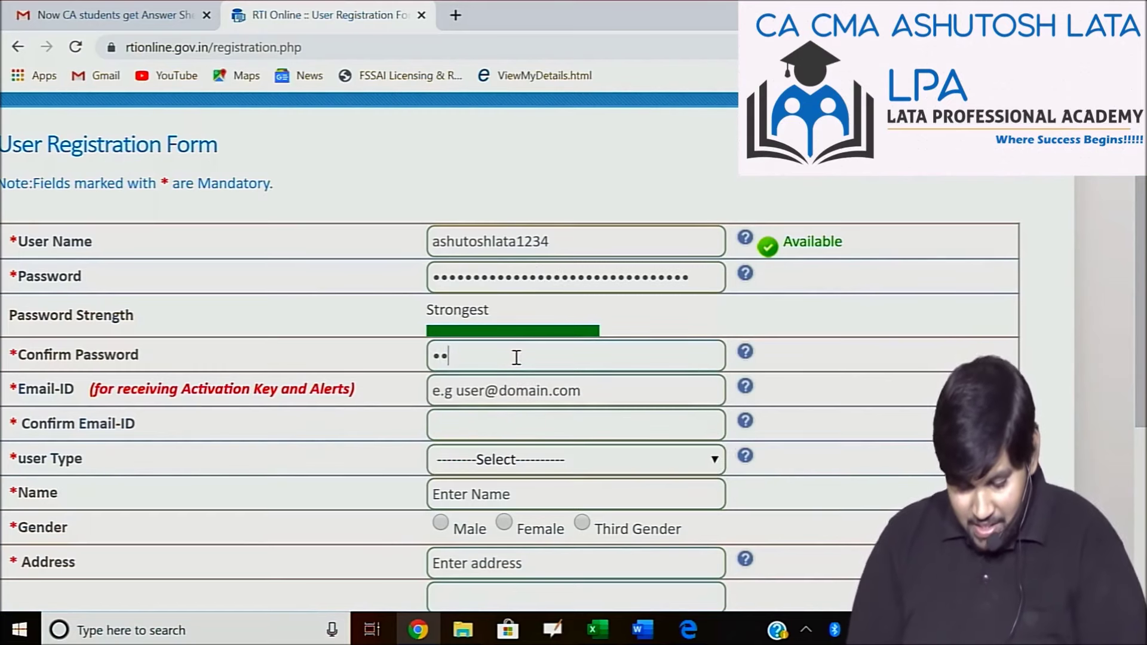
type("•••••")
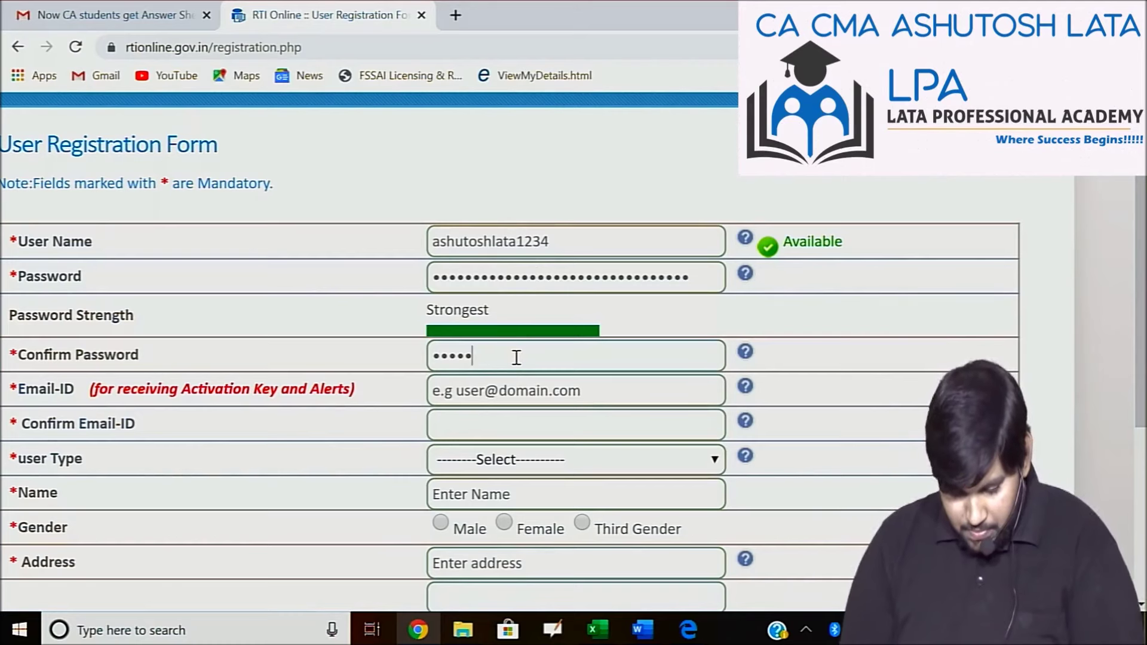
type("••••")
key("ctrl+v")
left_click(615, 393)
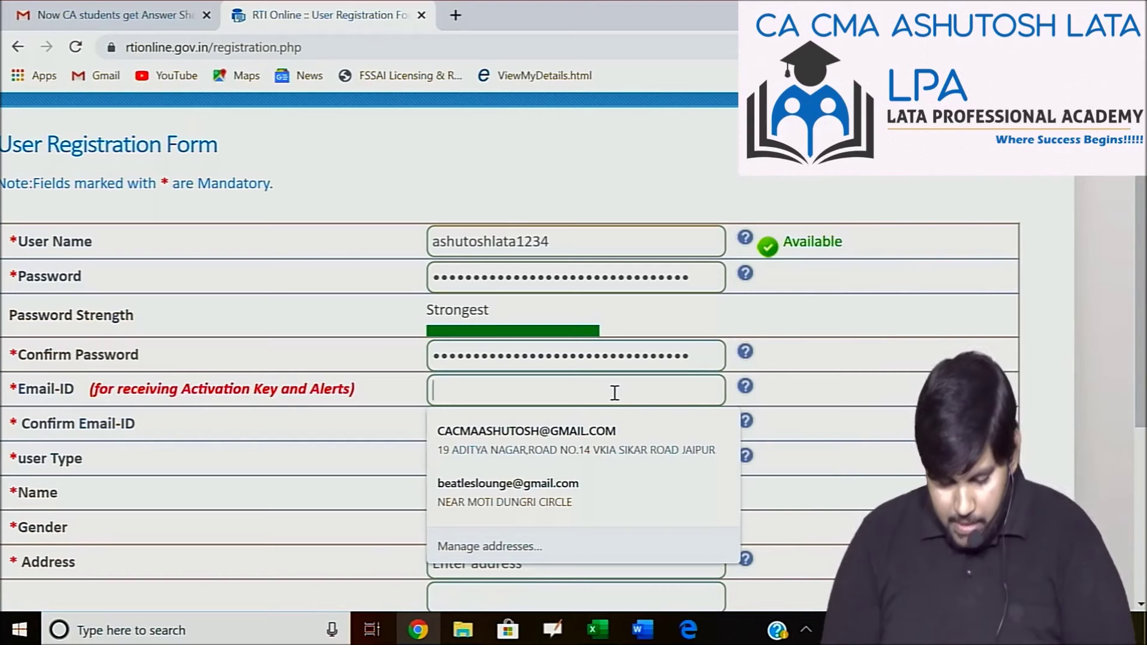
Fill the e-mail ID, name and address from Chrome's saved contact details and dismiss the alert.
type("ca")
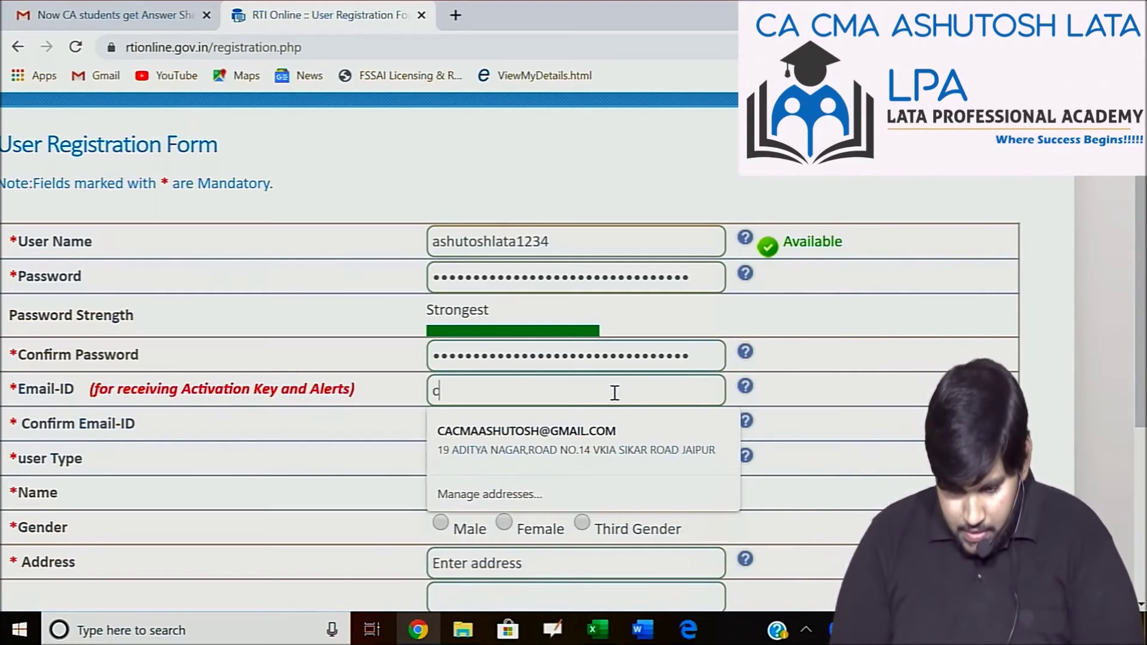
left_click(604, 433)
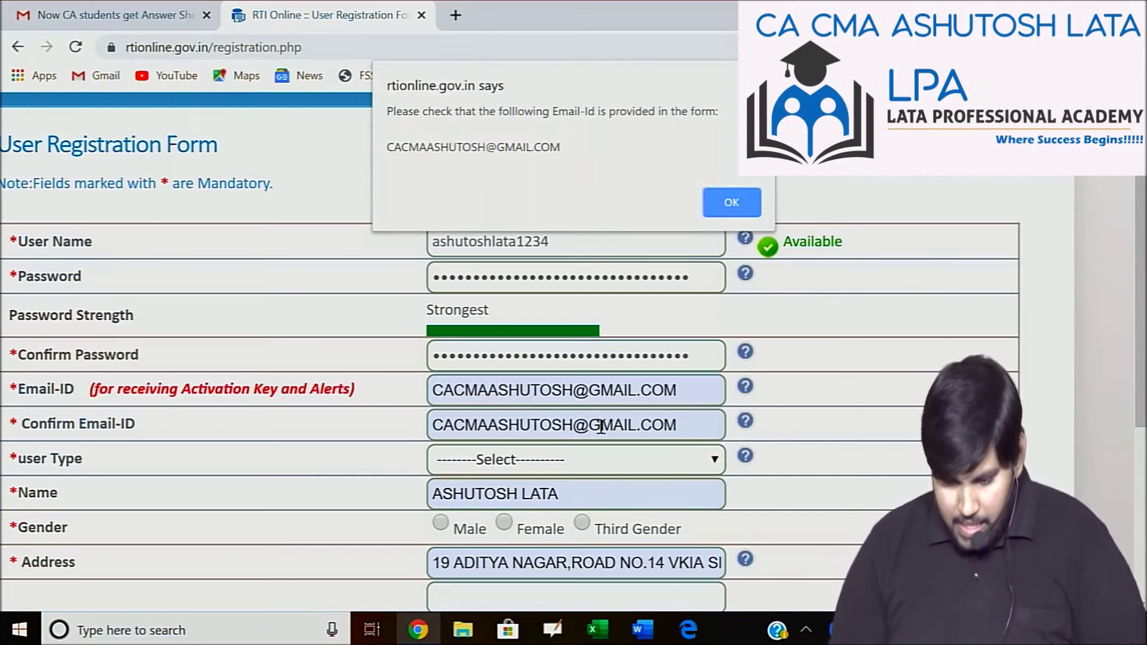
left_click(734, 201)
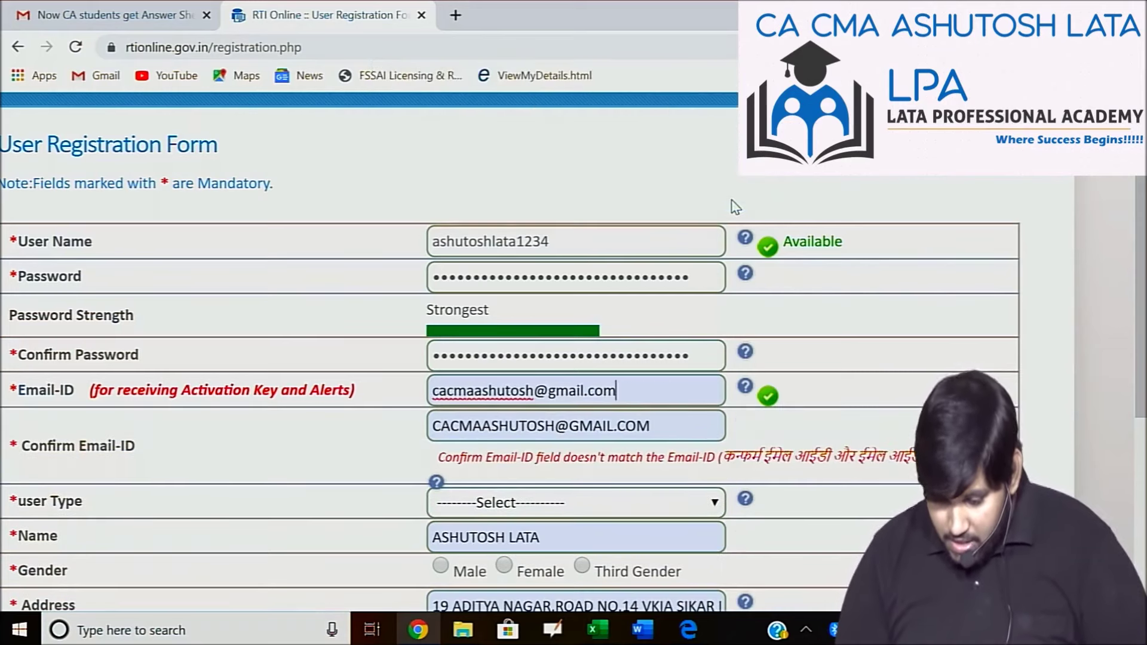
Retype the confirmation e-mail in lowercase so it matches, then dismiss the alert.
left_click(676, 431)
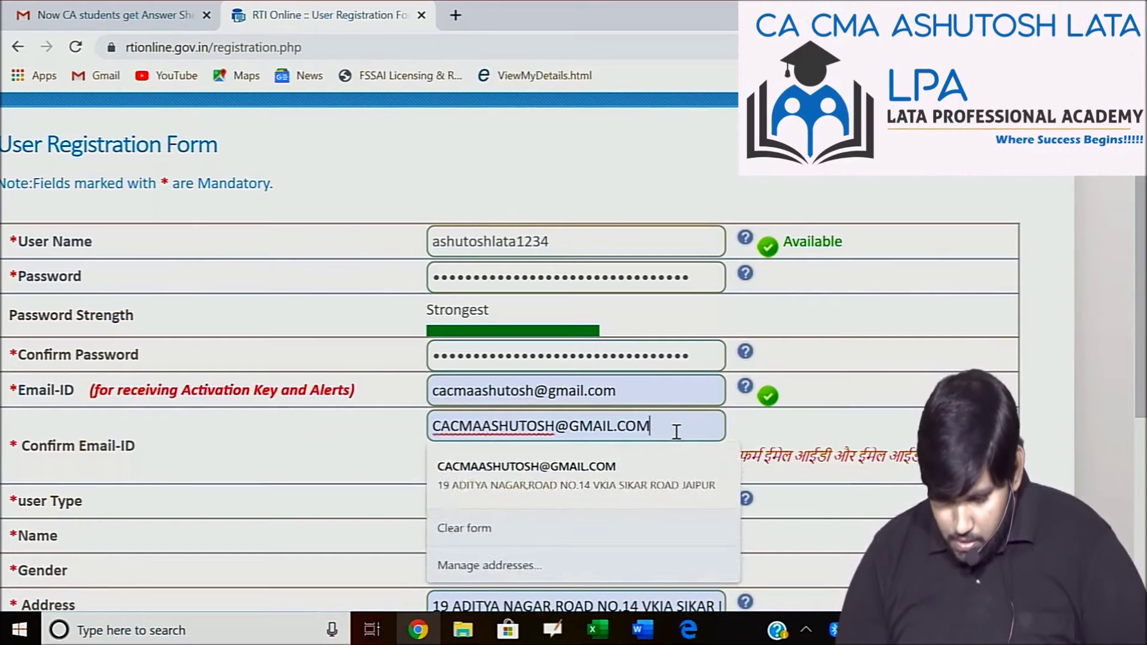
key("BackSpace")
key("BackSpace")
key("BackSpace")
key("BackSpace")
key("BackSpace")
key("BackSpace")
key("BackSpace")
key("BackSpace")
key("BackSpace")
key("BackSpace")
key("BackSpace")
key("BackSpace")
key("BackSpace")
key("BackSpace")
key("BackSpace")
key("BackSpace")
key("BackSpace")
key("BackSpace")
key("BackSpace")
key("BackSpace")
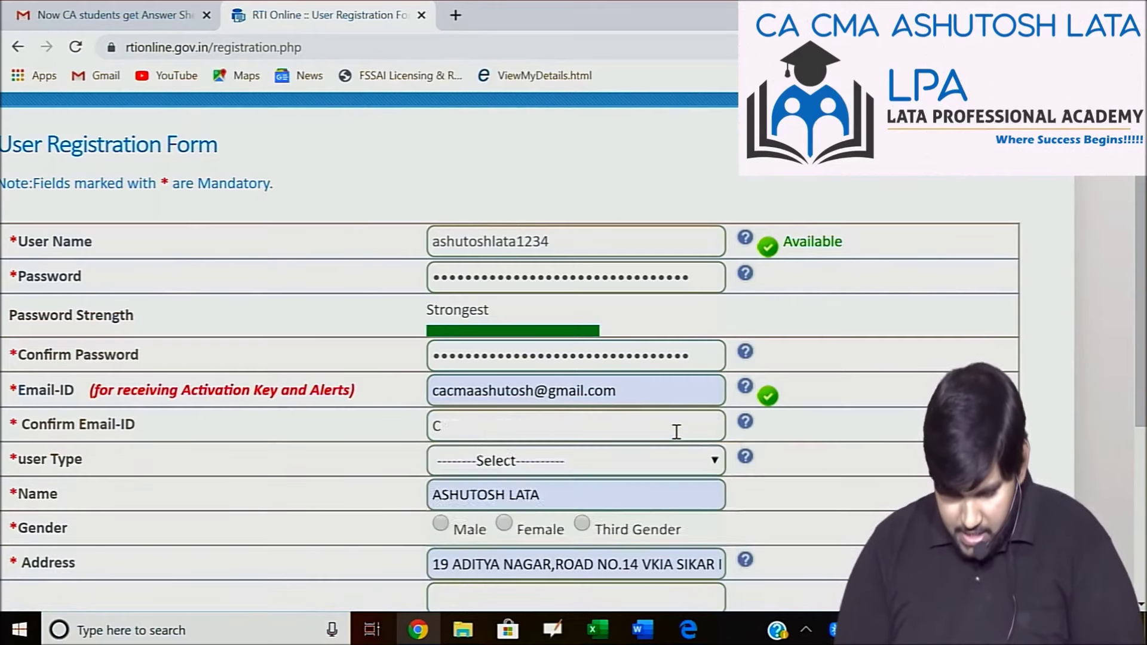
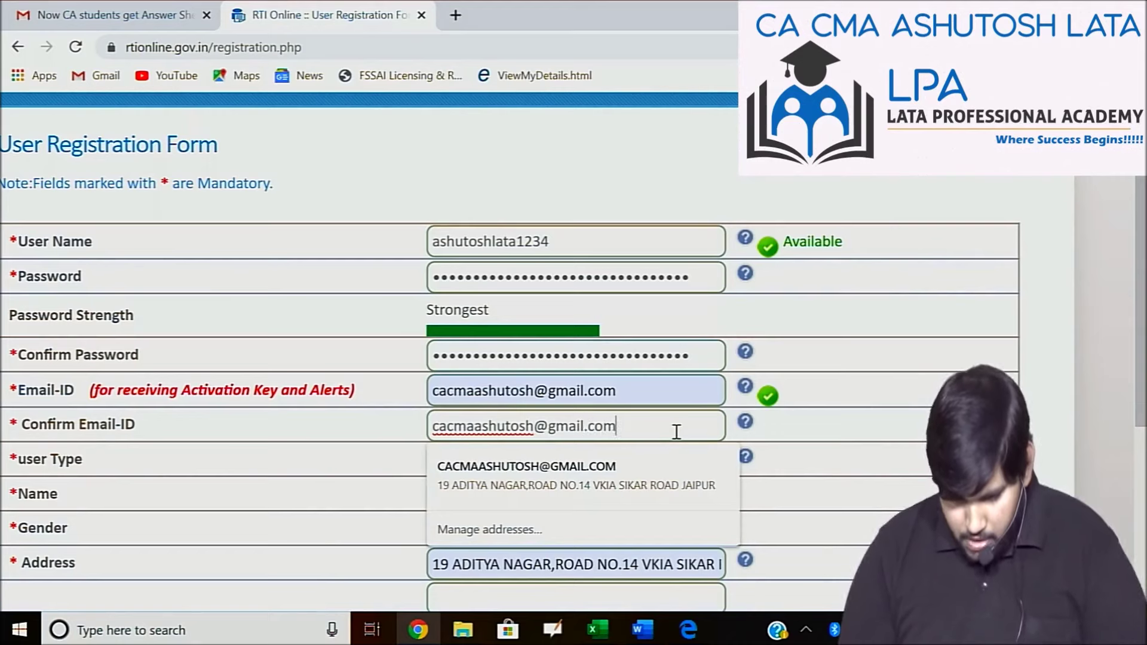
left_click(935, 435)
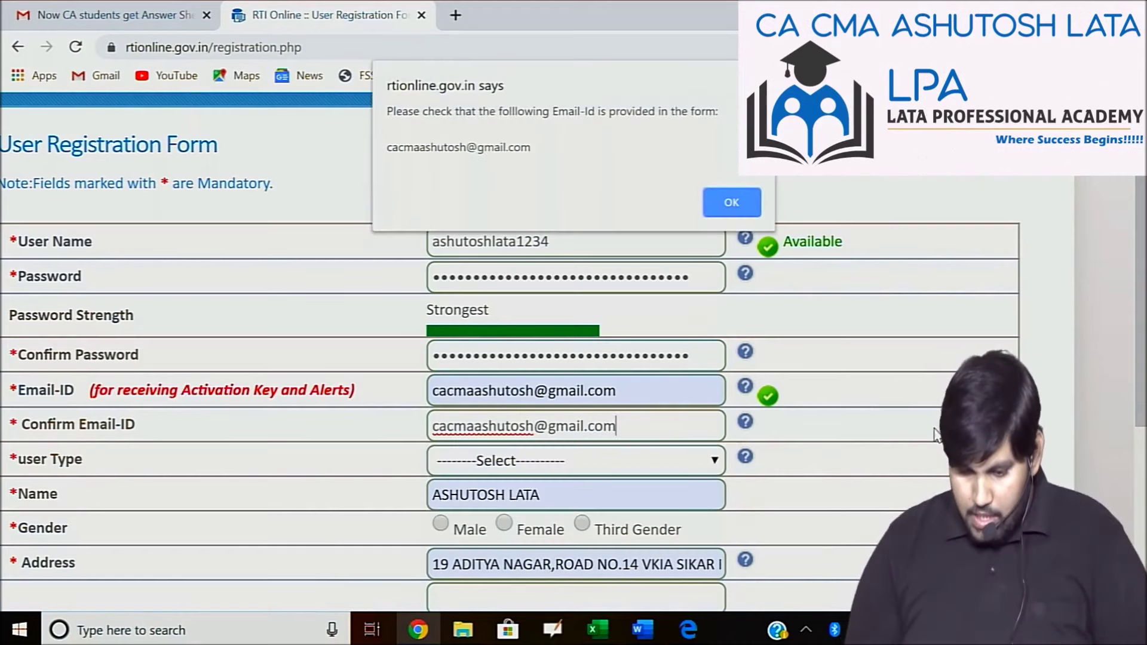
left_click(737, 211)
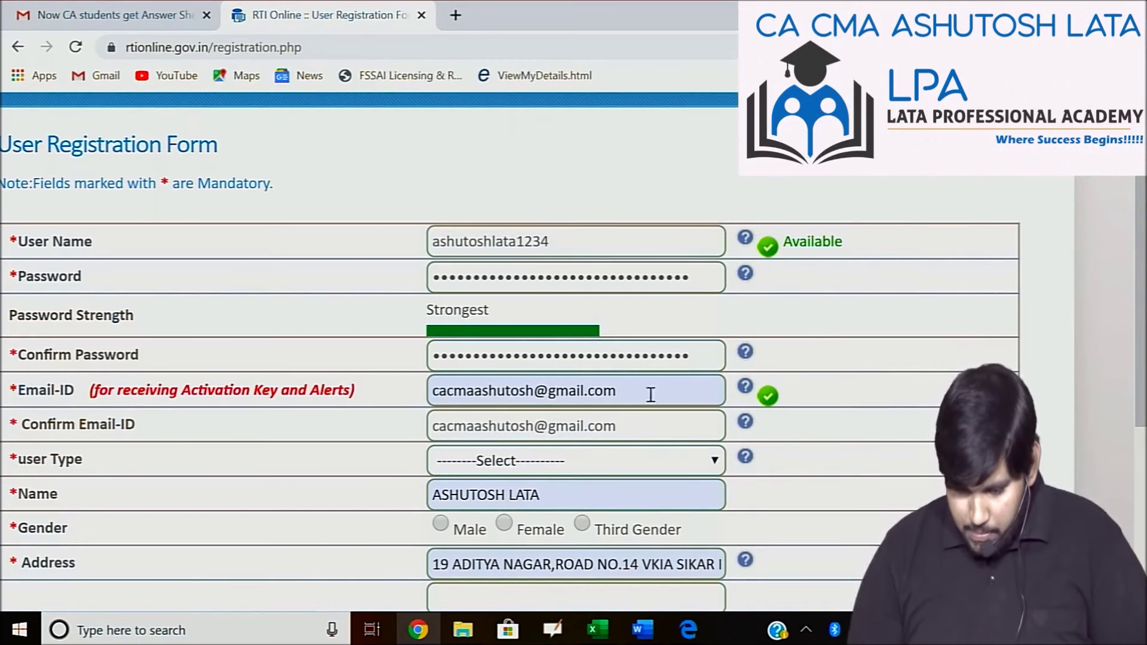
Set the user type to Individual and the gender to Male.
left_click(589, 466)
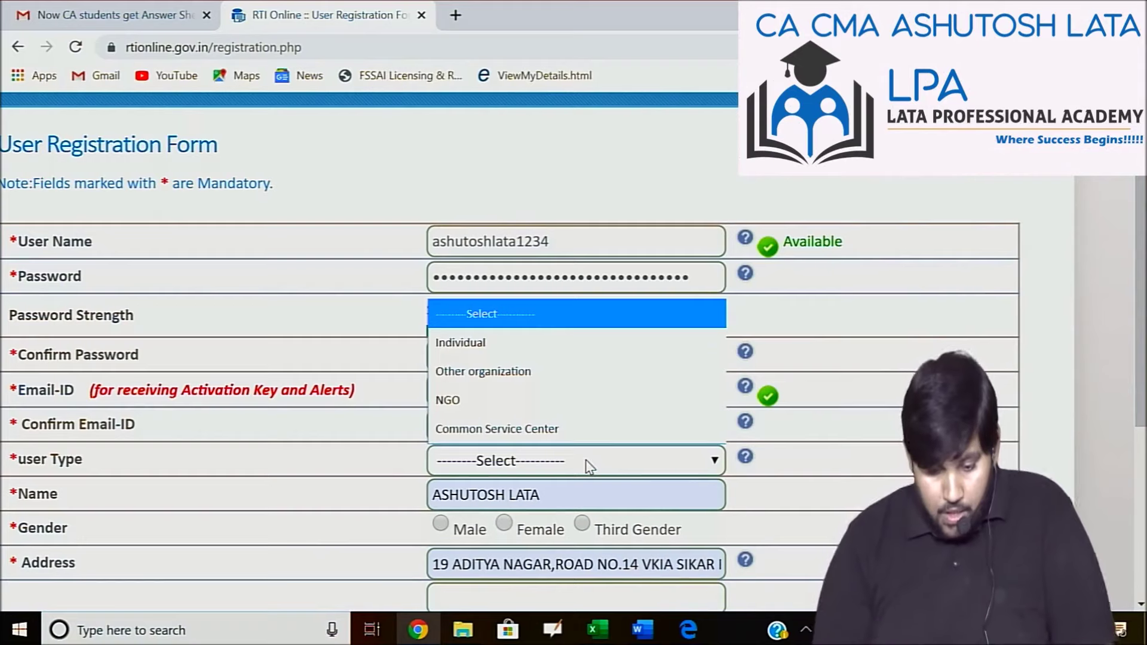
left_click(515, 343)
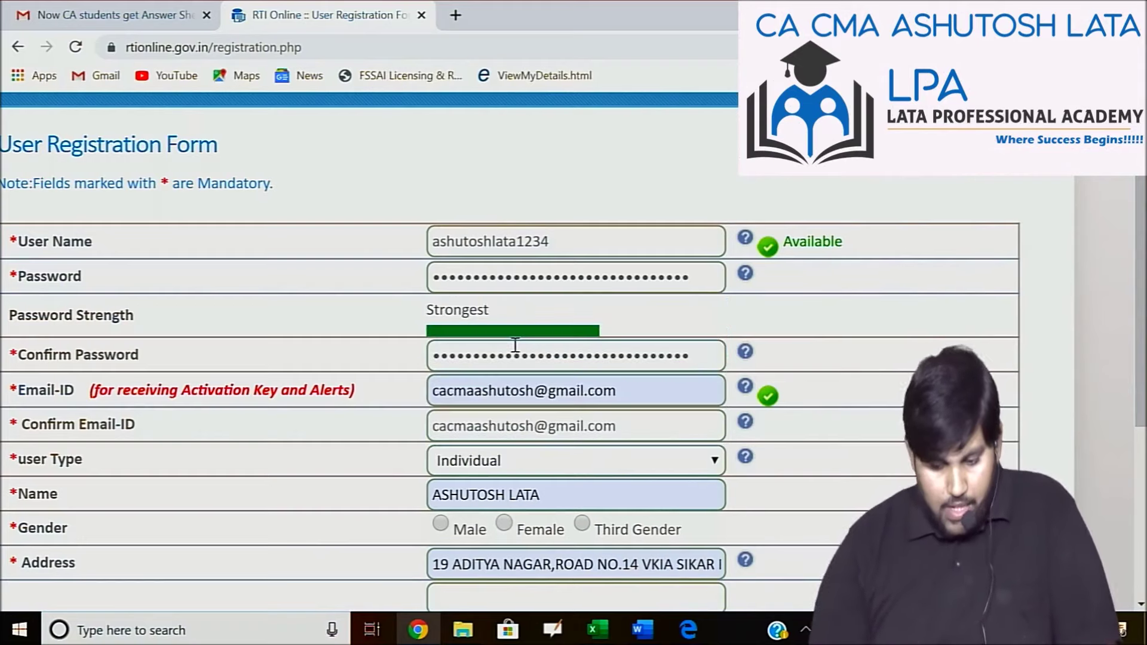
scroll(514, 346, "down", 2)
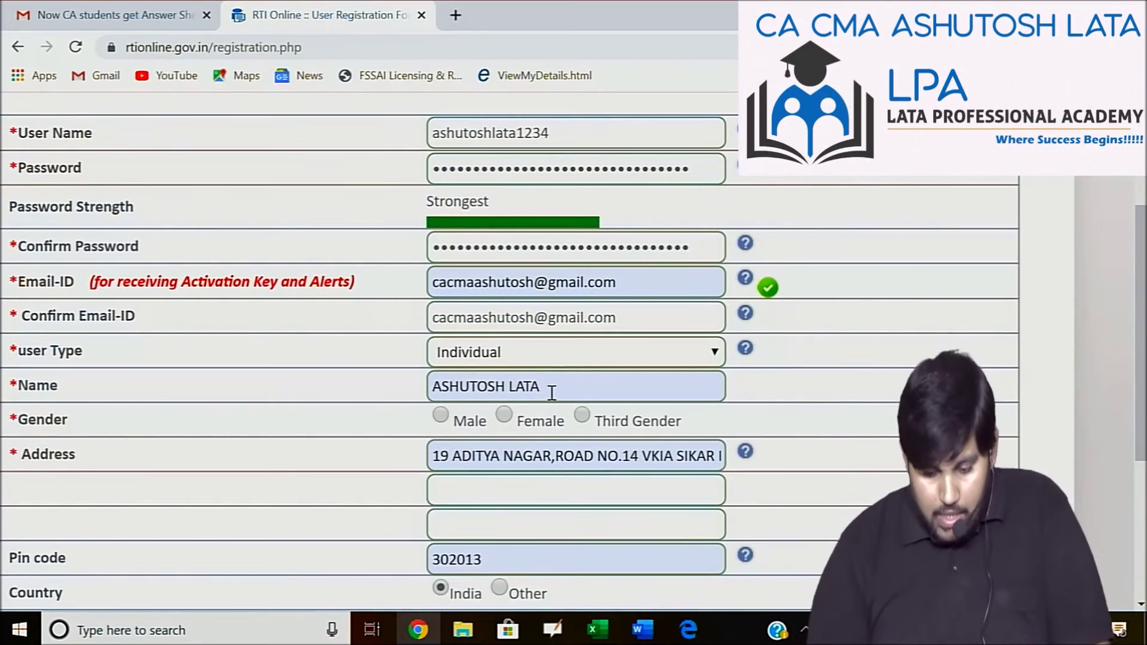
left_click(440, 416)
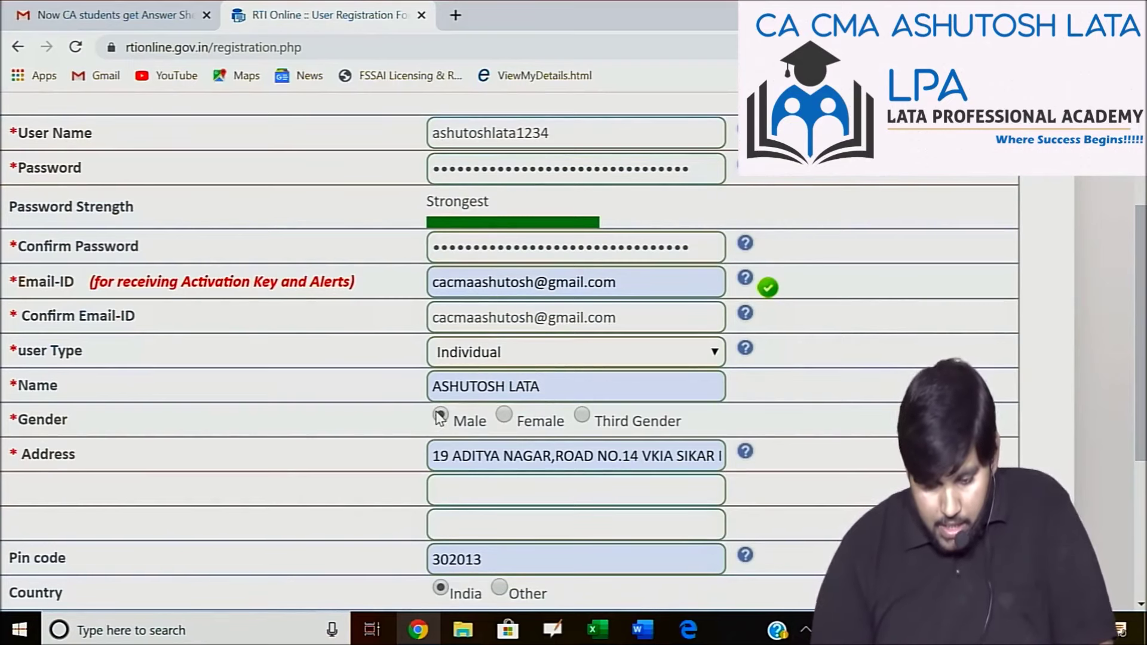
scroll(440, 417, "down", 3)
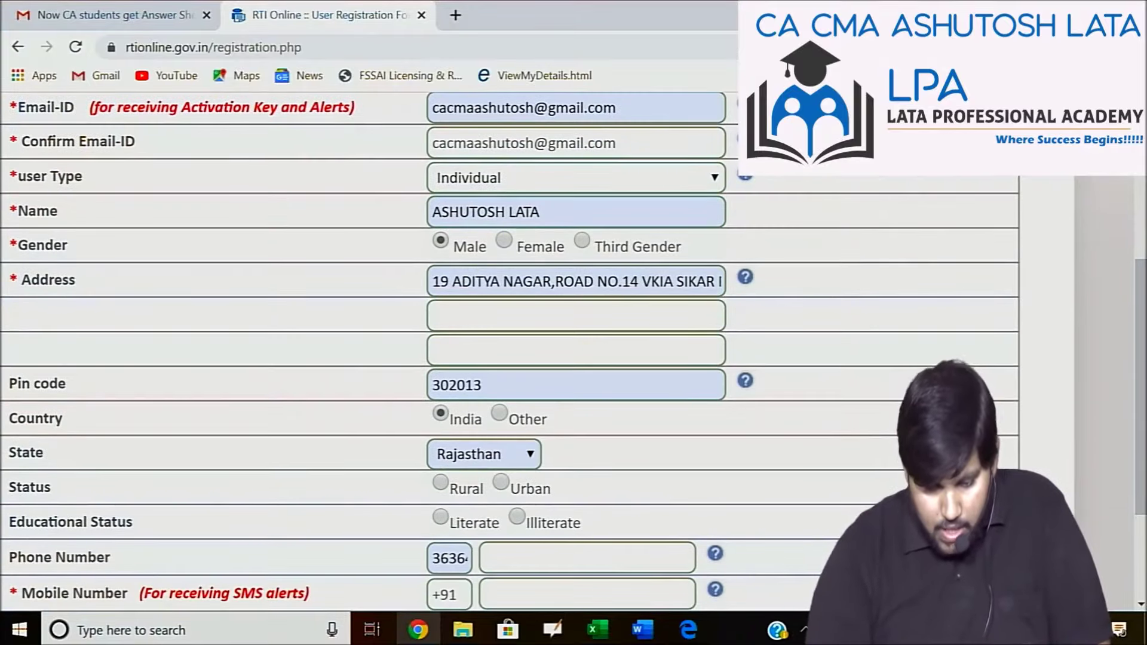
scroll(525, 453, "down", 2)
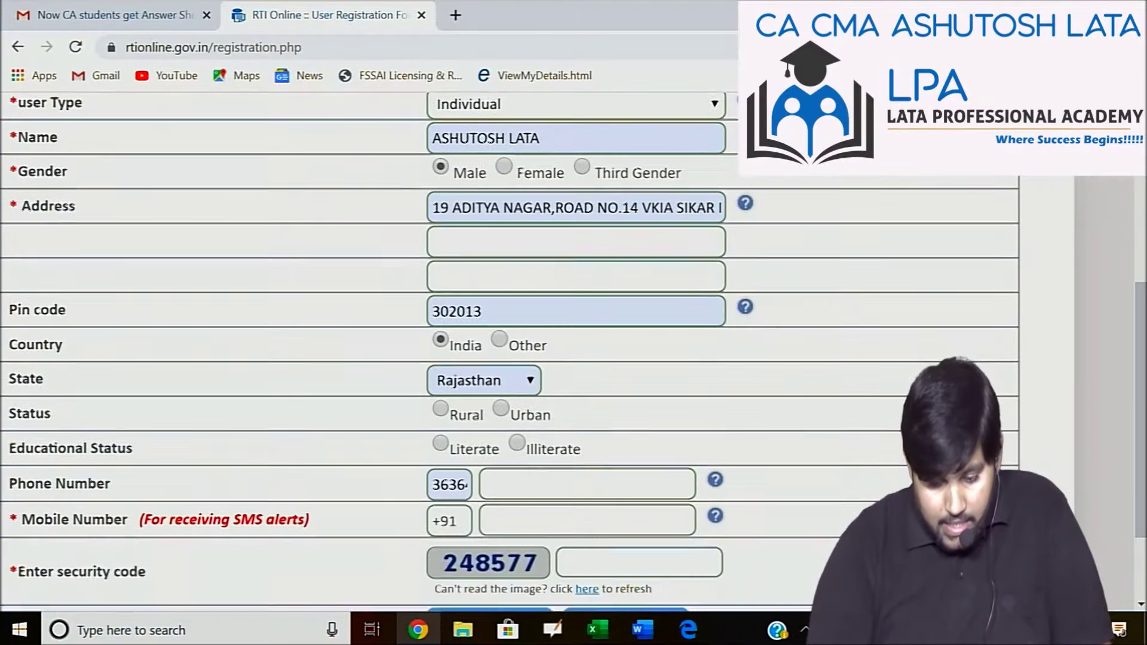
Mark the applicant Urban, Literate and Above Graduate, and redo the phone number prefix.
left_click(501, 397)
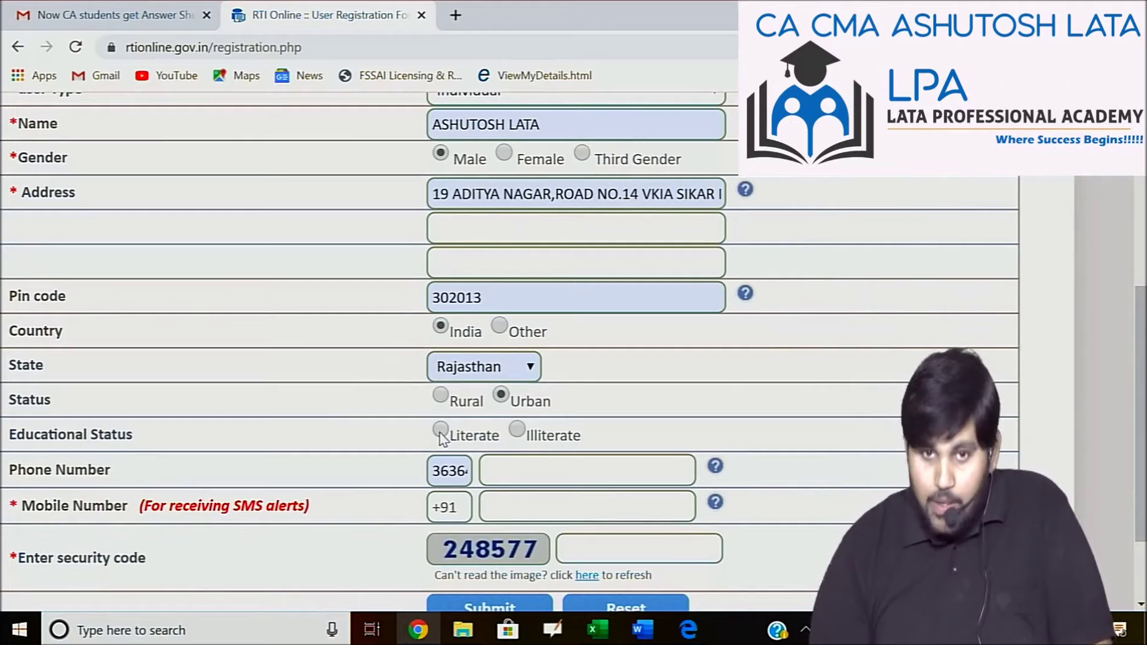
left_click(440, 431)
scroll(514, 358, "down", 2)
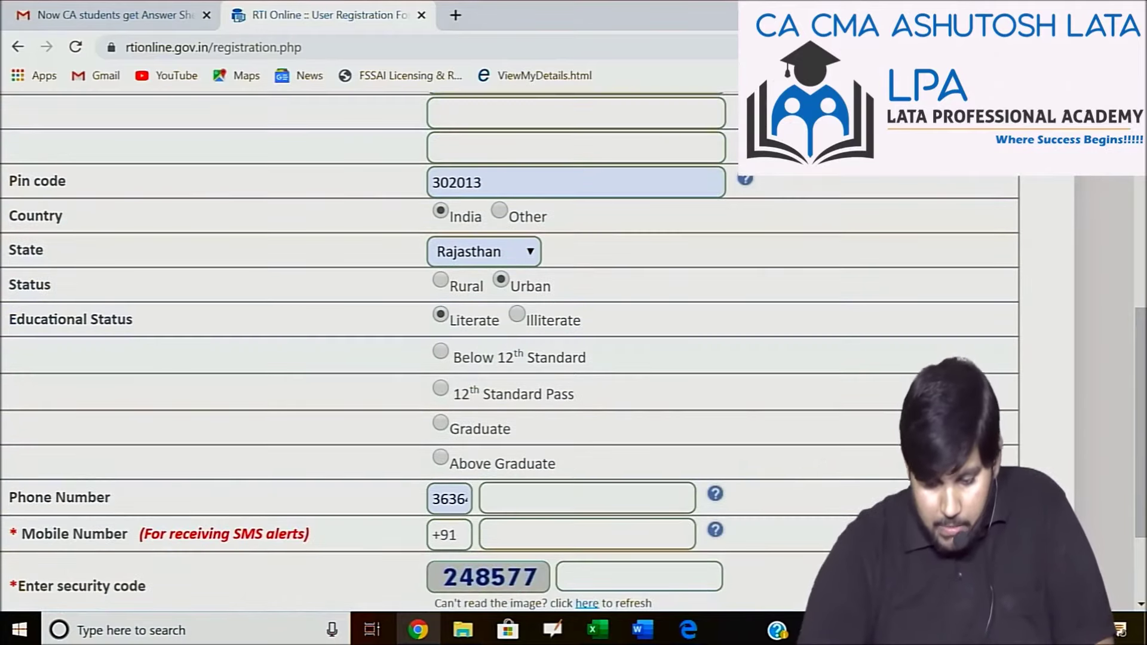
scroll(472, 469, "down", 1)
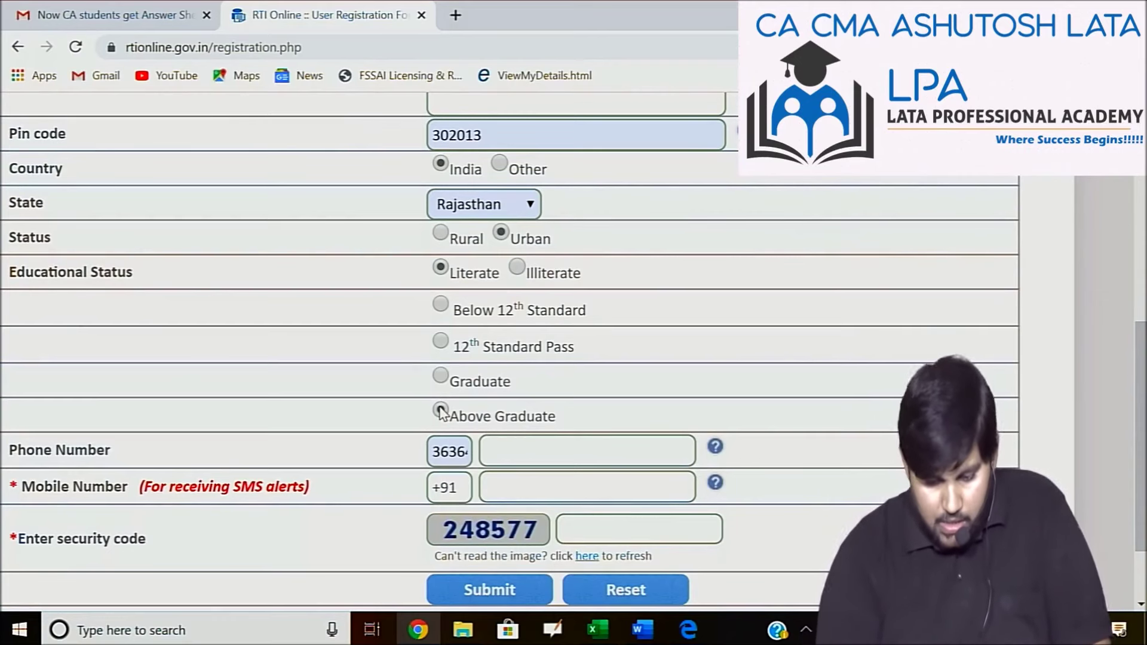
left_click(441, 411)
left_click(465, 452)
key("BackSpace")
key("BackSpace")
key("BackSpace")
key("BackSpace")
key("BackSpace")
type("4")
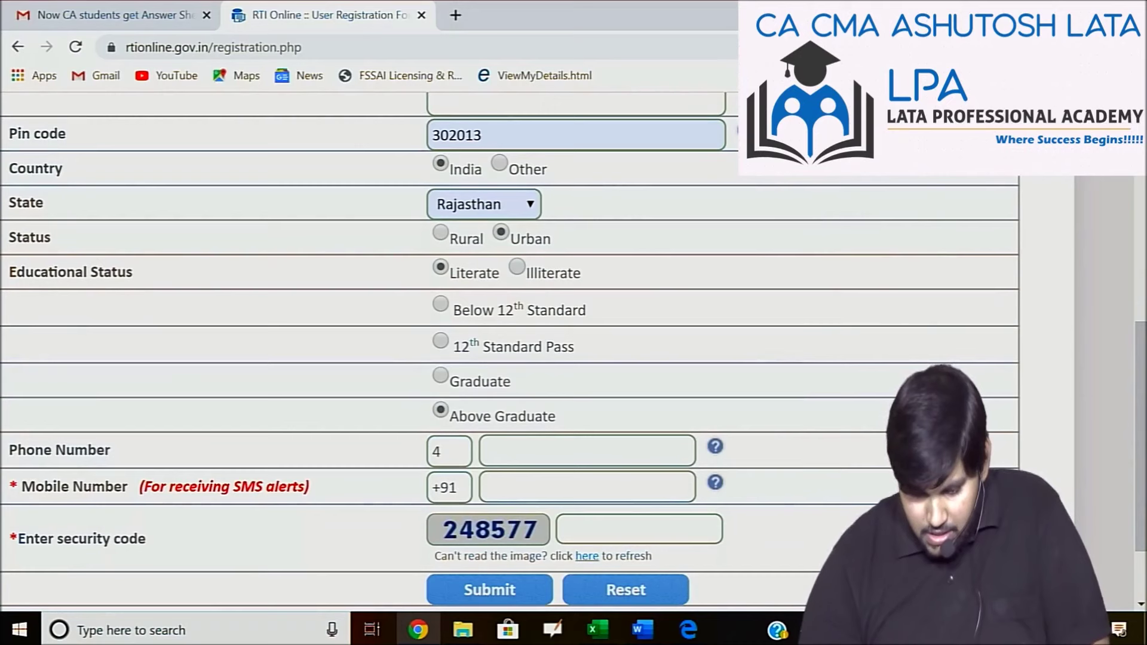
Enter the mobile number and the image's security code, then submit the registration.
left_click(522, 447)
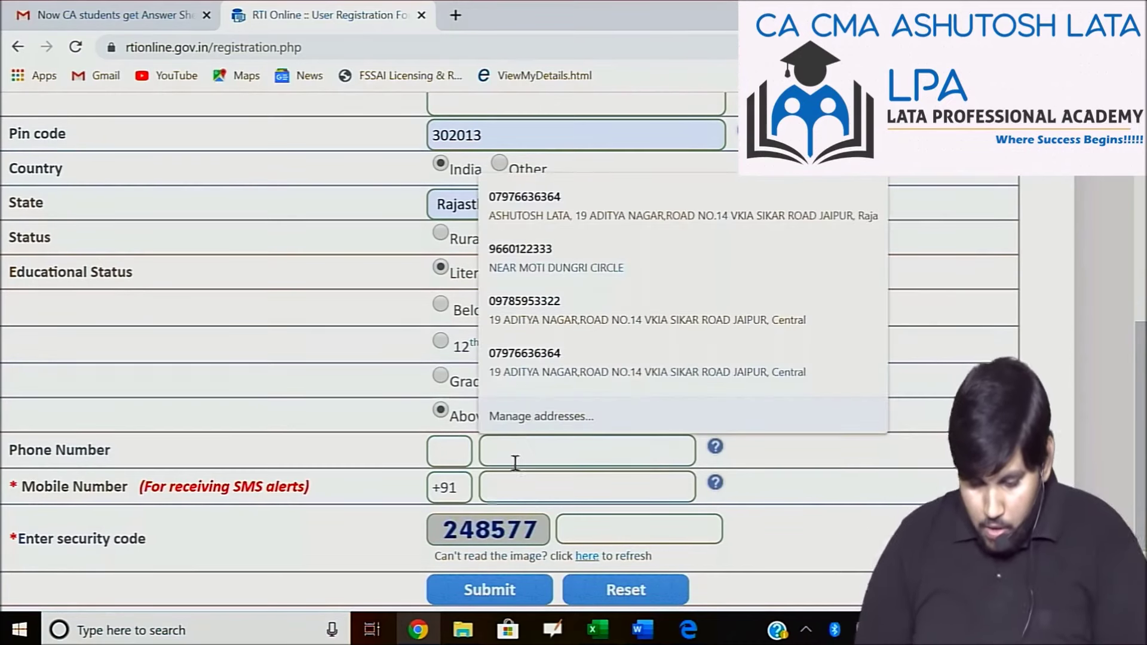
left_click(499, 489)
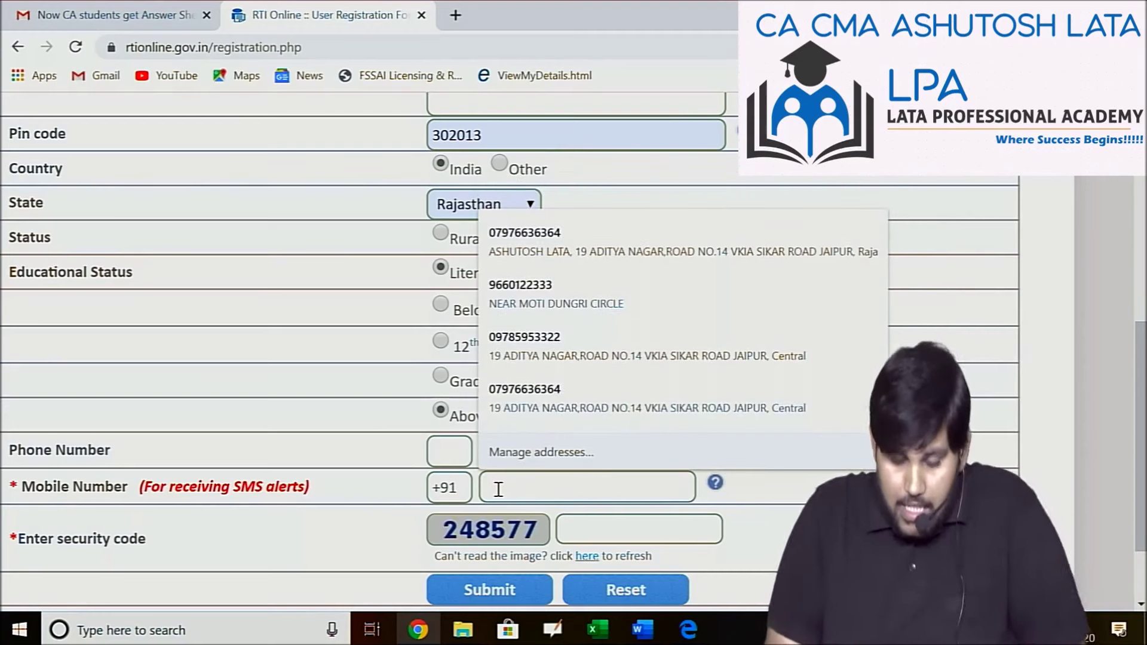
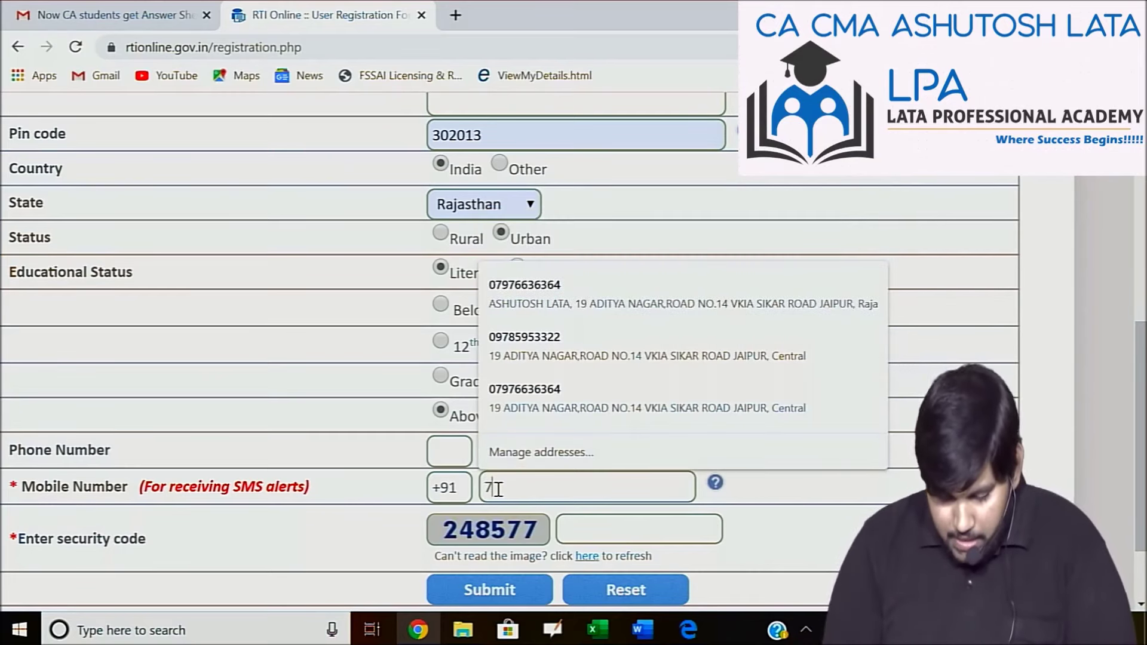
left_click(574, 526)
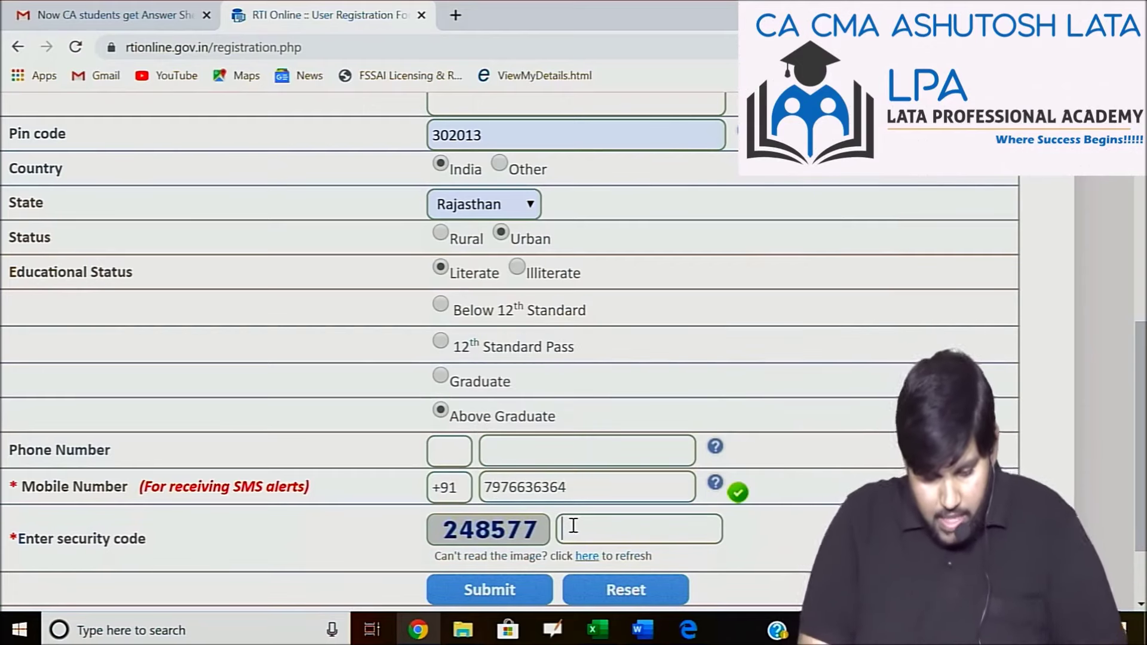
type("2")
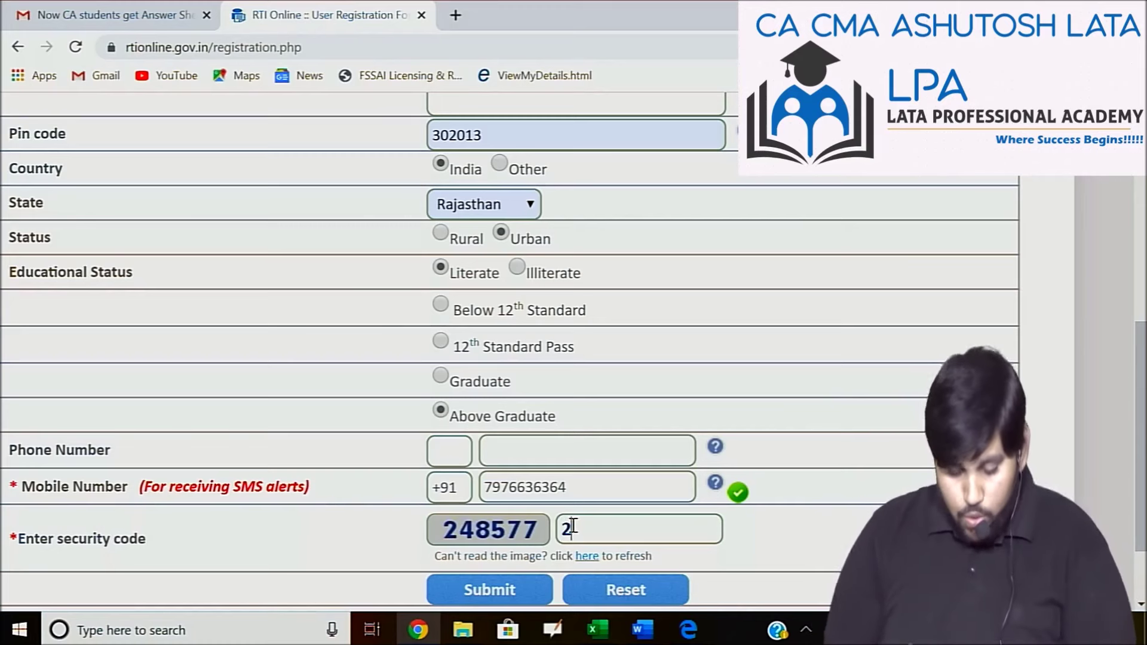
type("48577")
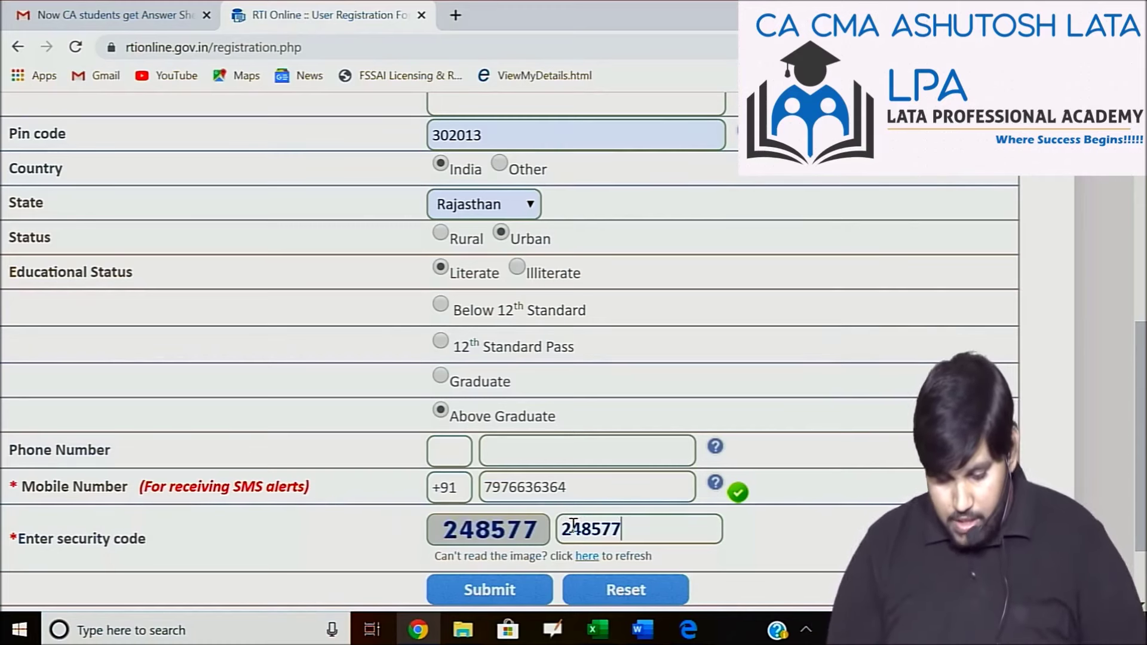
left_click(519, 590)
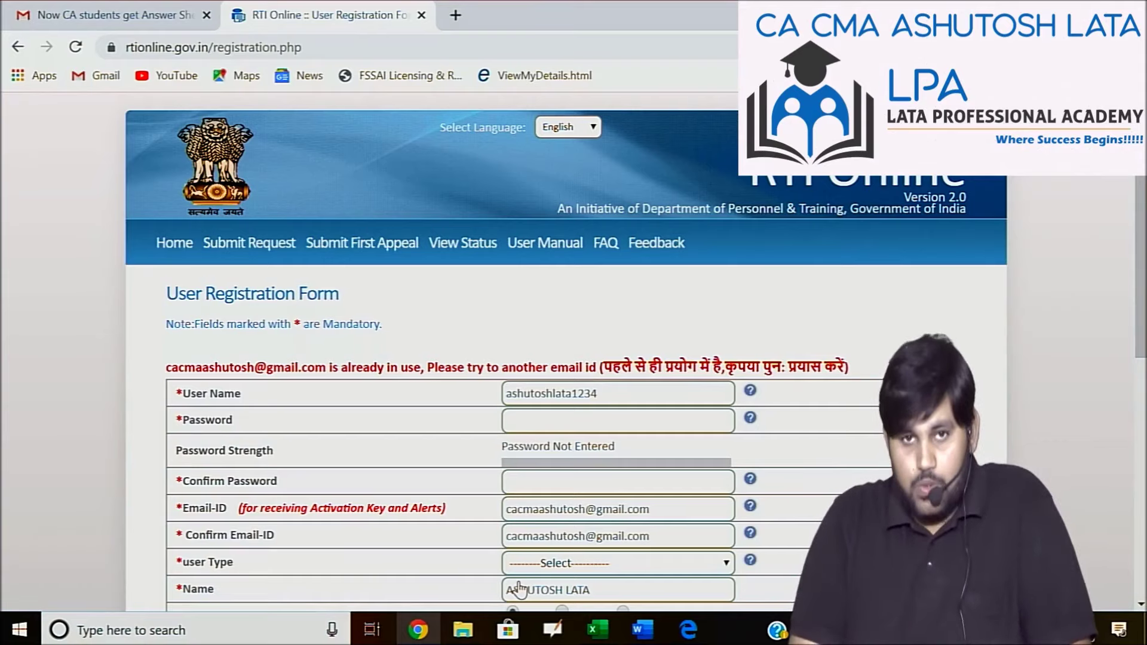
Review the returned form's e-mail-already-in-use error and select the Email-ID field.
scroll(518, 589, "down", 3)
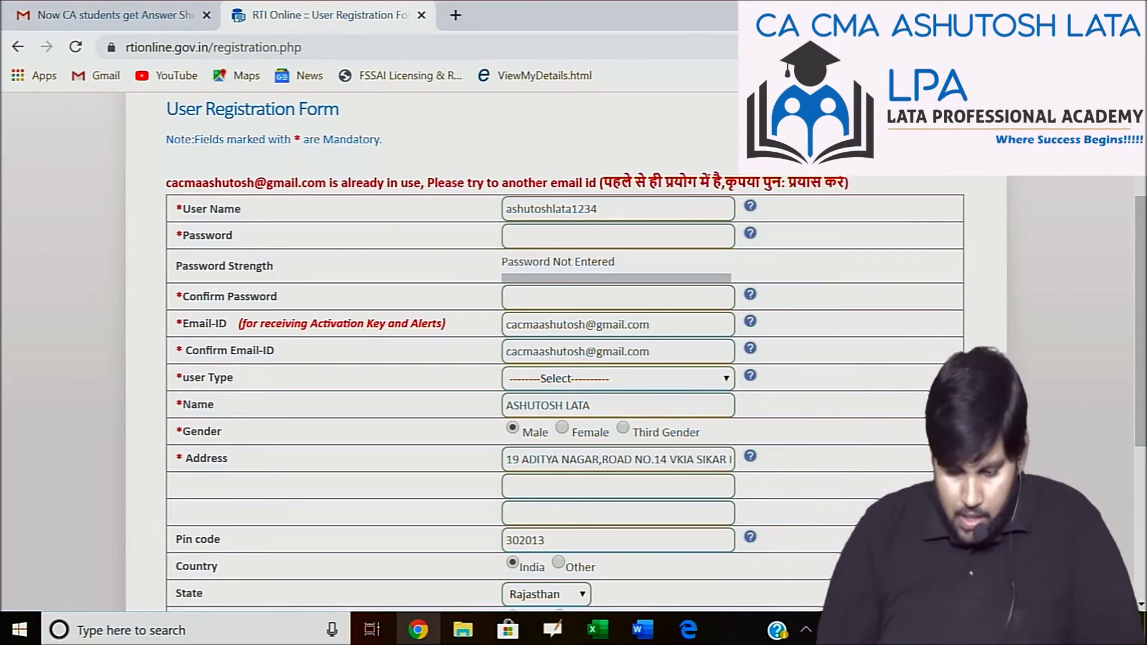
left_click(596, 325)
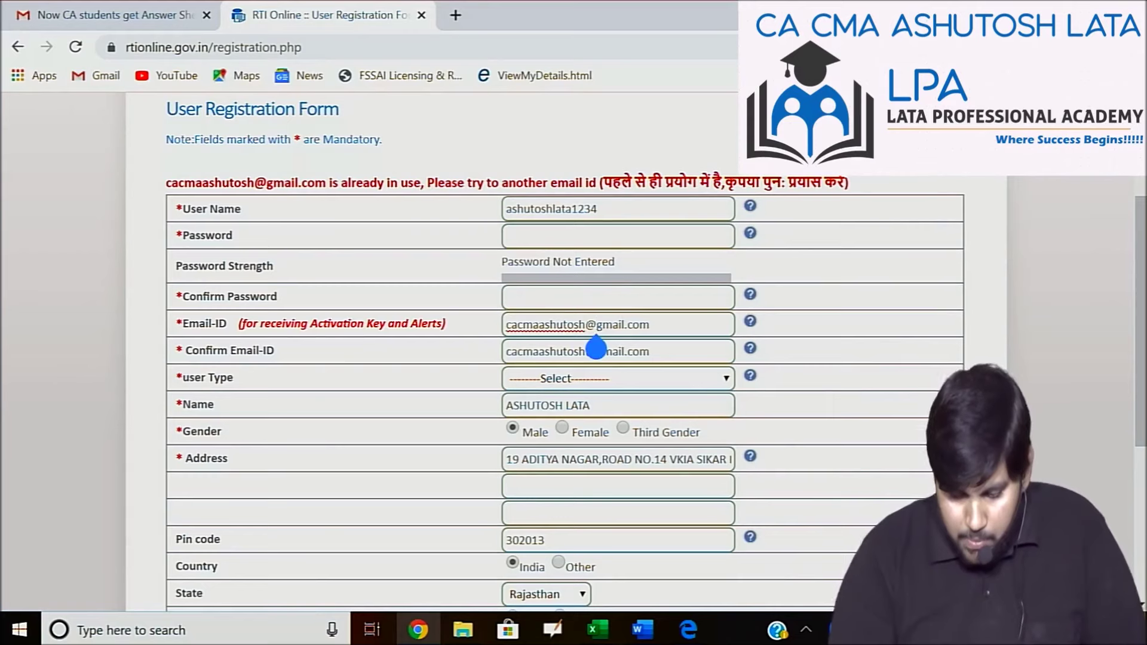
scroll(590, 351, "up", 1)
scroll(589, 351, "up", 2)
Open the 'RTI Online - User Registration' mail in Gmail, zoom in and scroll to the activation key.
key("ctrl+shift+Tab")
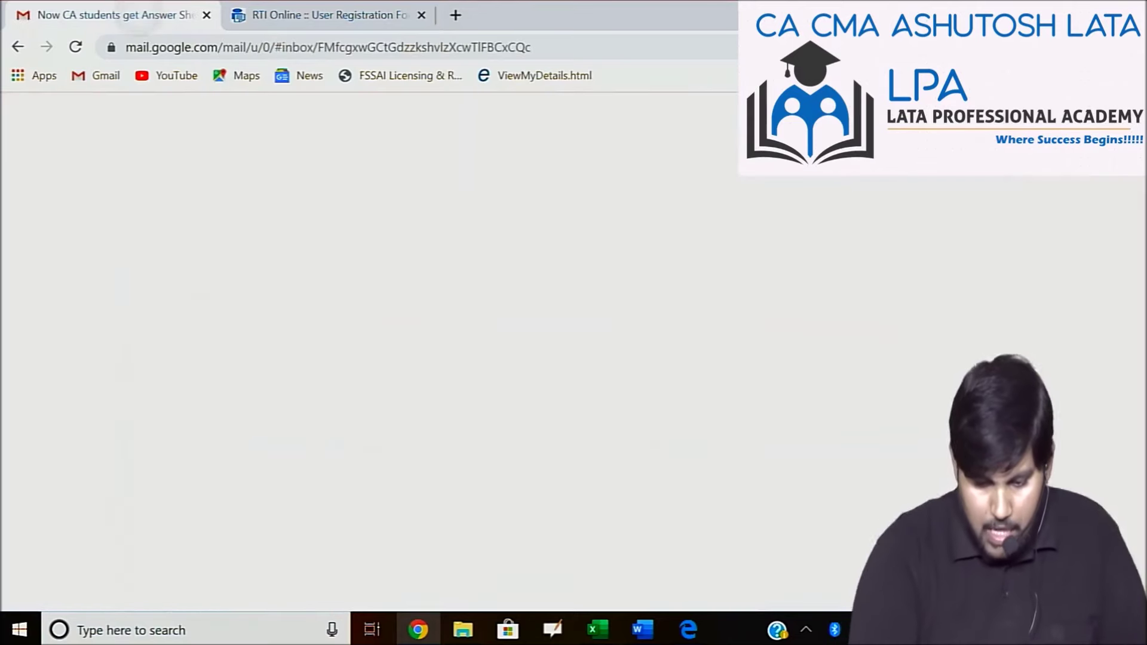
key("u")
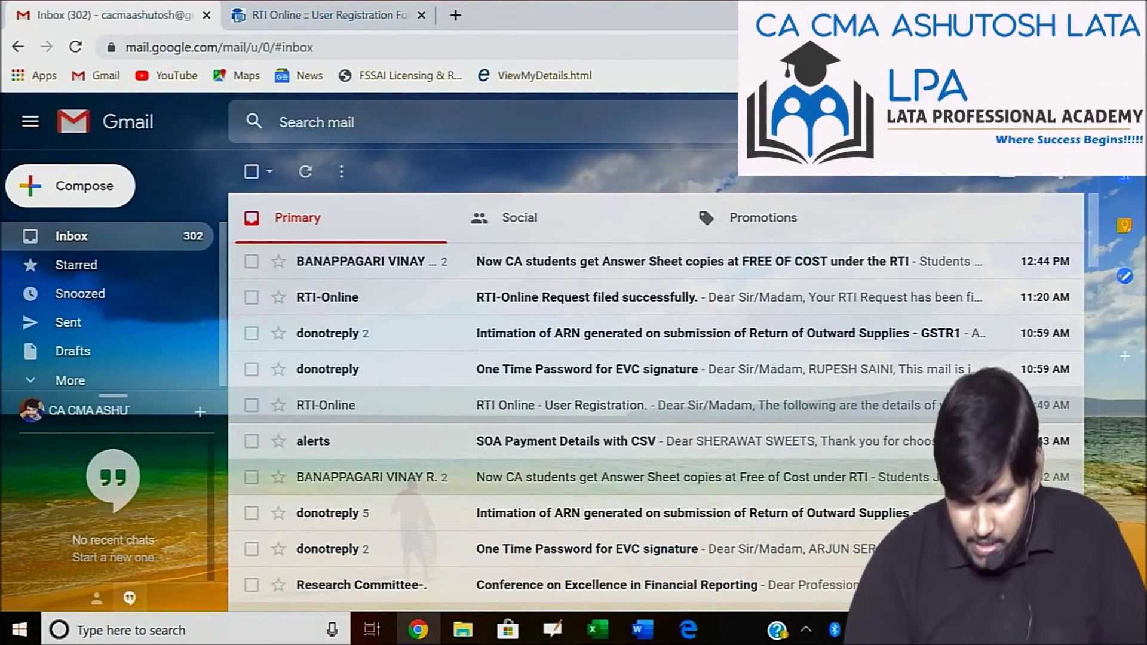
key("o")
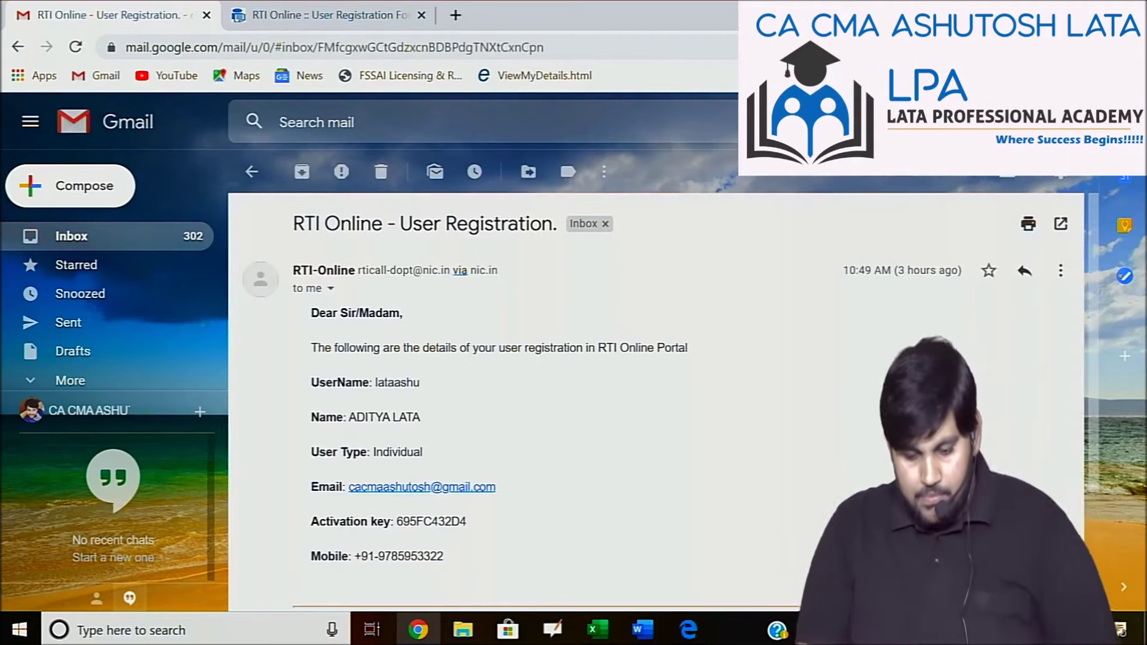
key("ctrl+plus")
key("ctrl+plus")
key("ctrl+plus")
key("ctrl+plus")
key("ctrl+plus")
key("ctrl+plus")
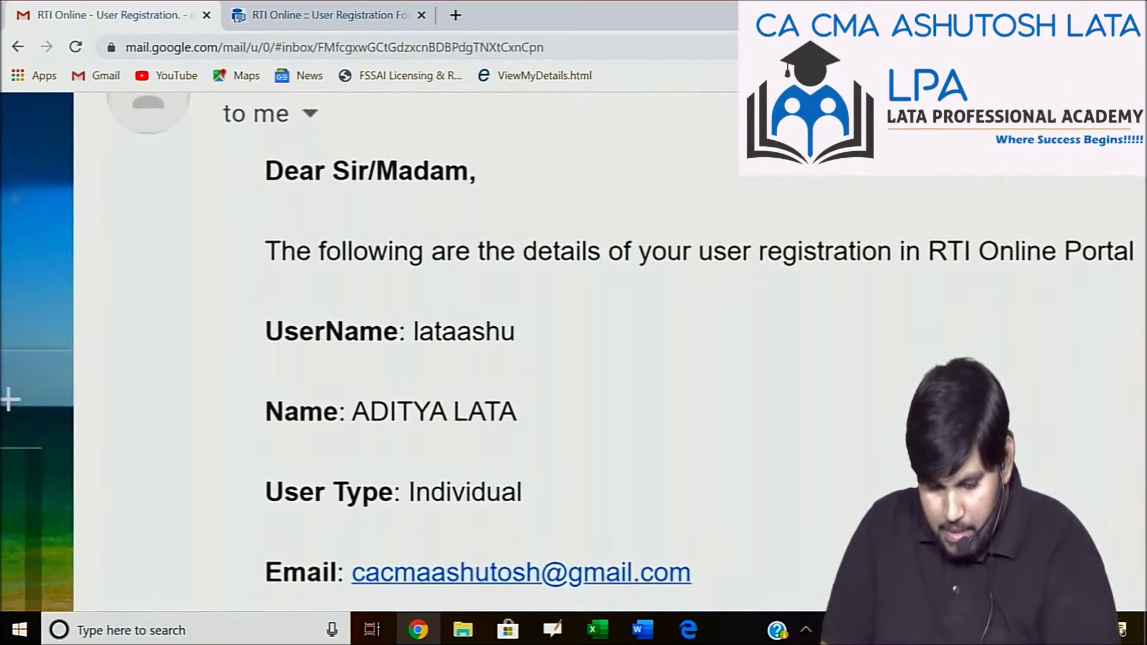
scroll(568, 359, "right", 1)
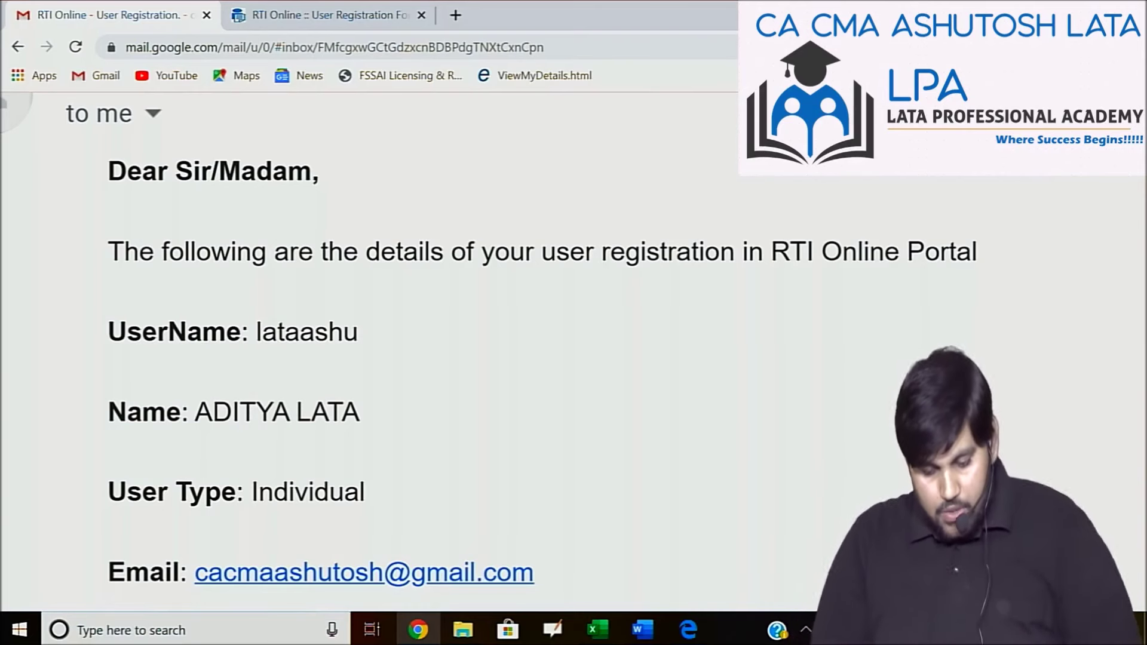
scroll(567, 358, "down", 1)
scroll(321, 319, "down", 2)
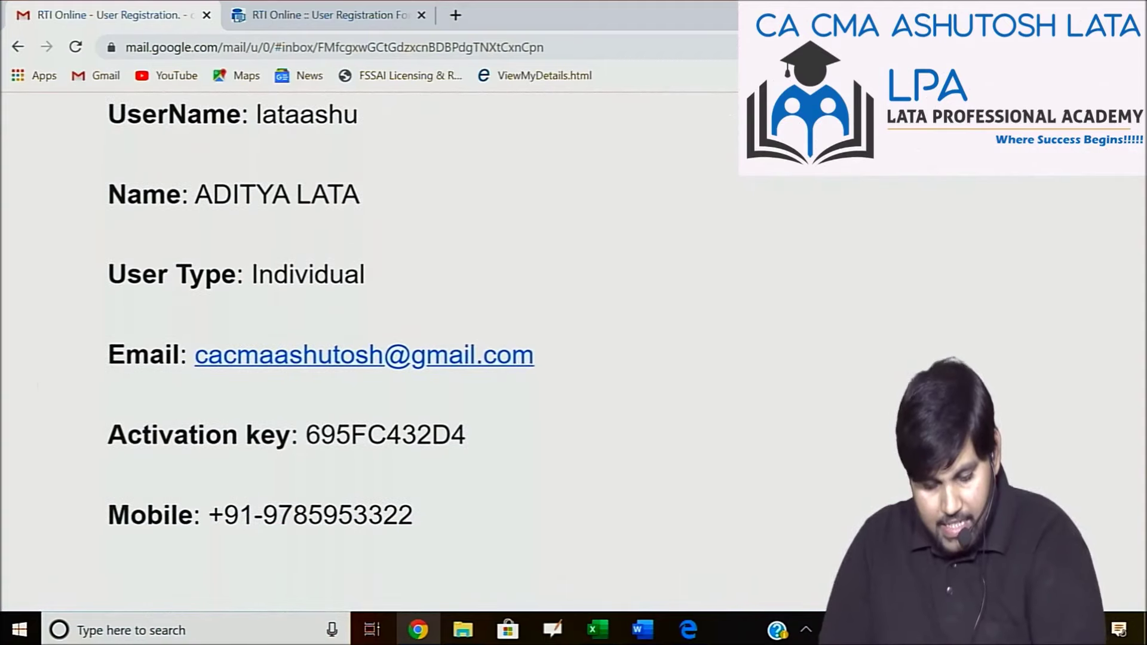
scroll(418, 353, "down", 2)
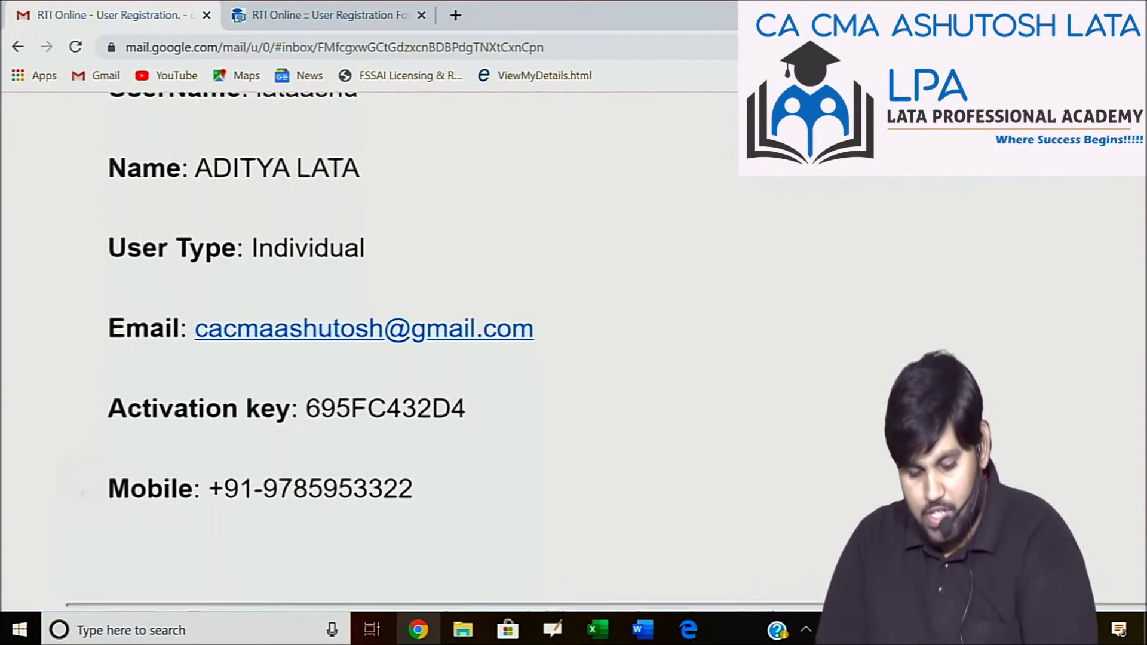
scroll(418, 352, "up", 1)
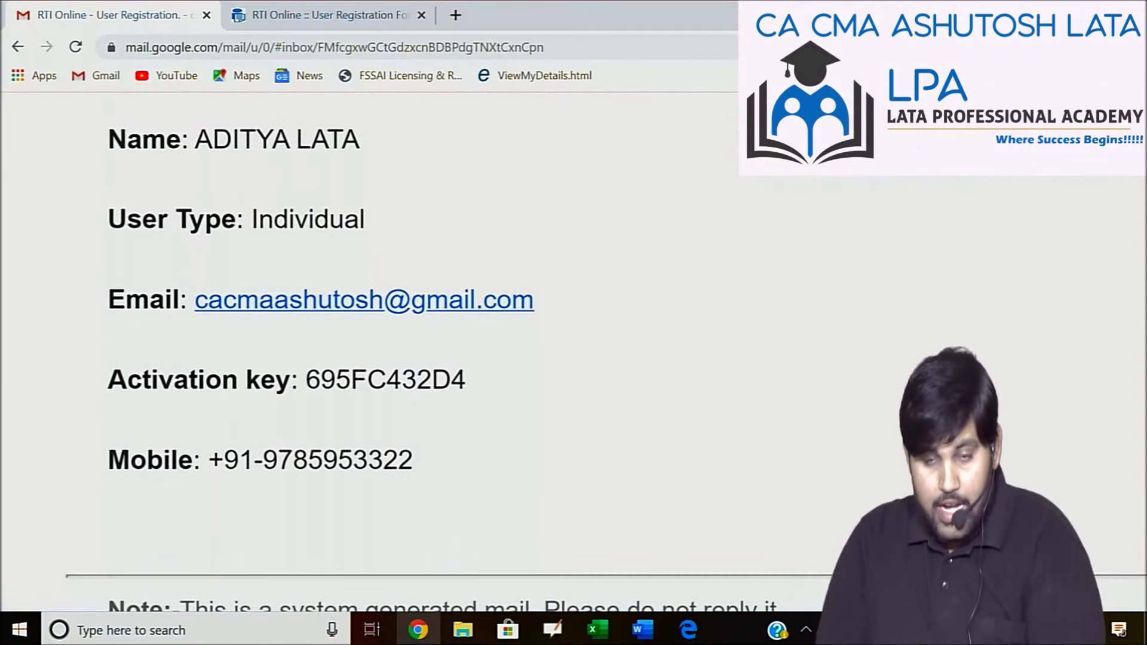
Leave the registration form and go back to the RTI Online home page.
left_click(323, 15)
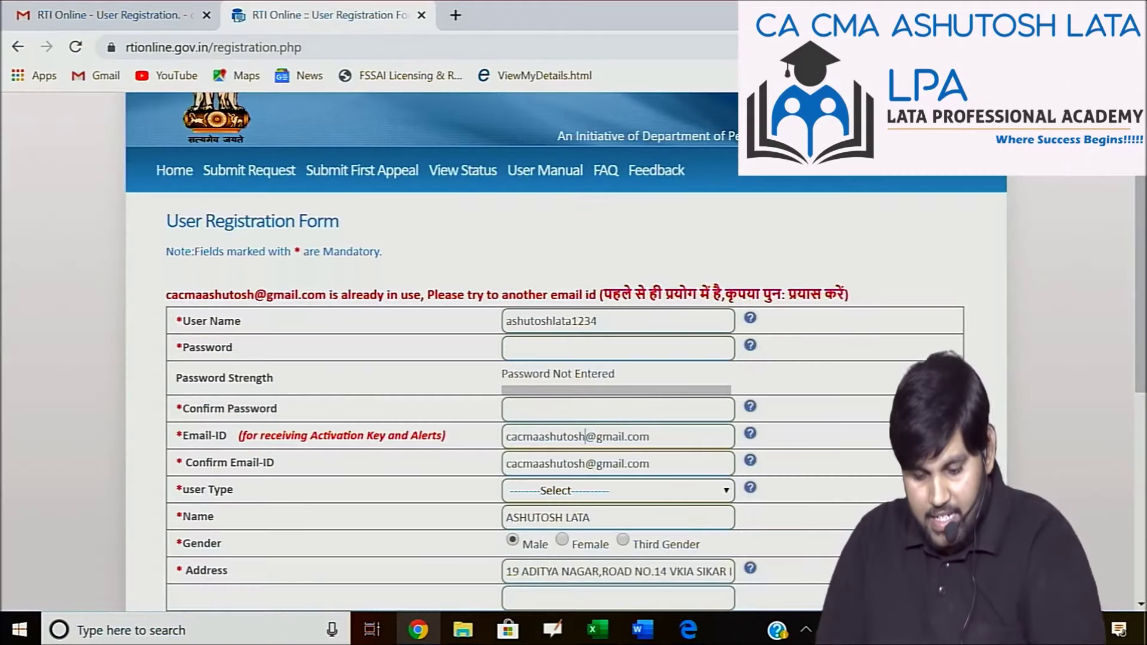
scroll(584, 532, "up", 1)
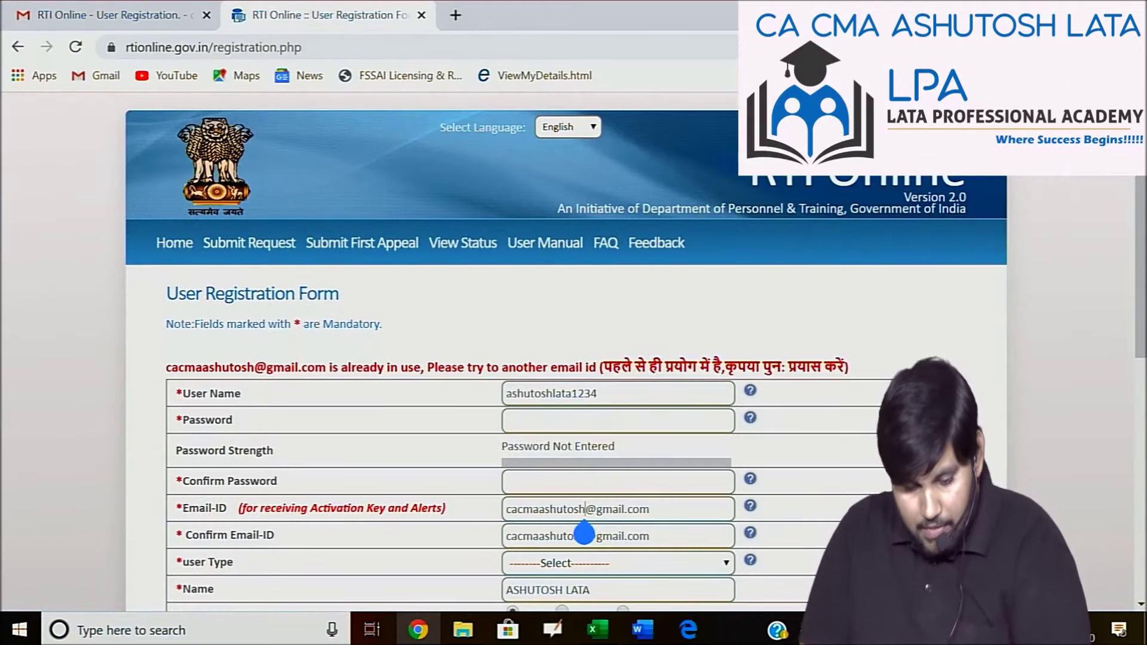
left_click(174, 242)
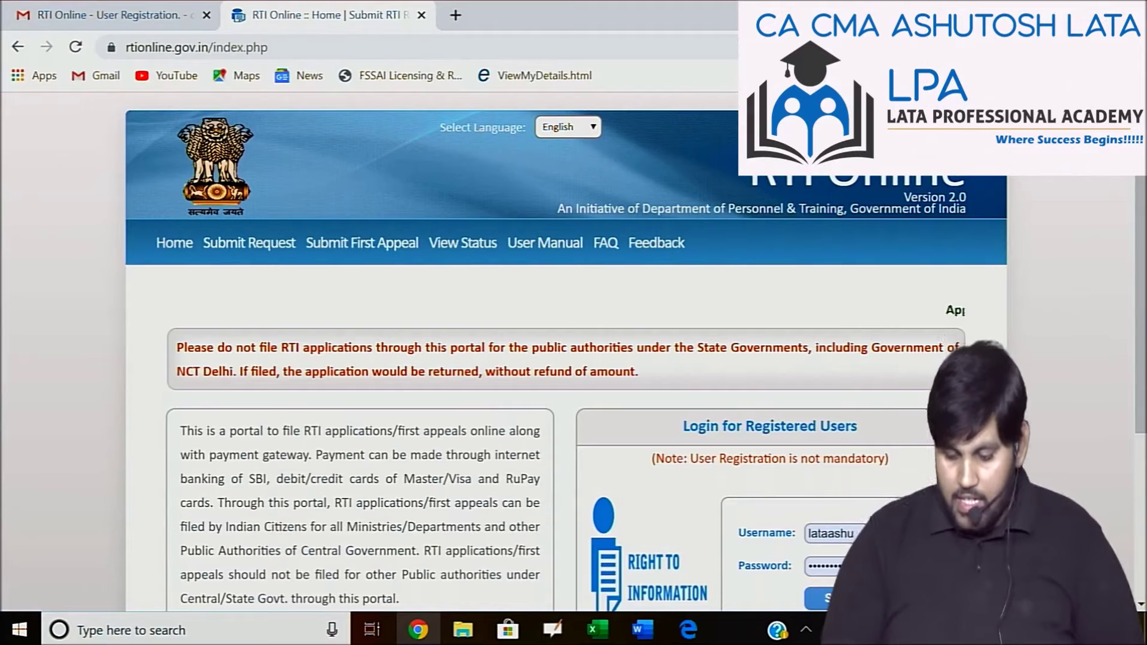
scroll(567, 352, "down", 2)
Sign in as a registered user with the account username and password.
left_click(849, 445)
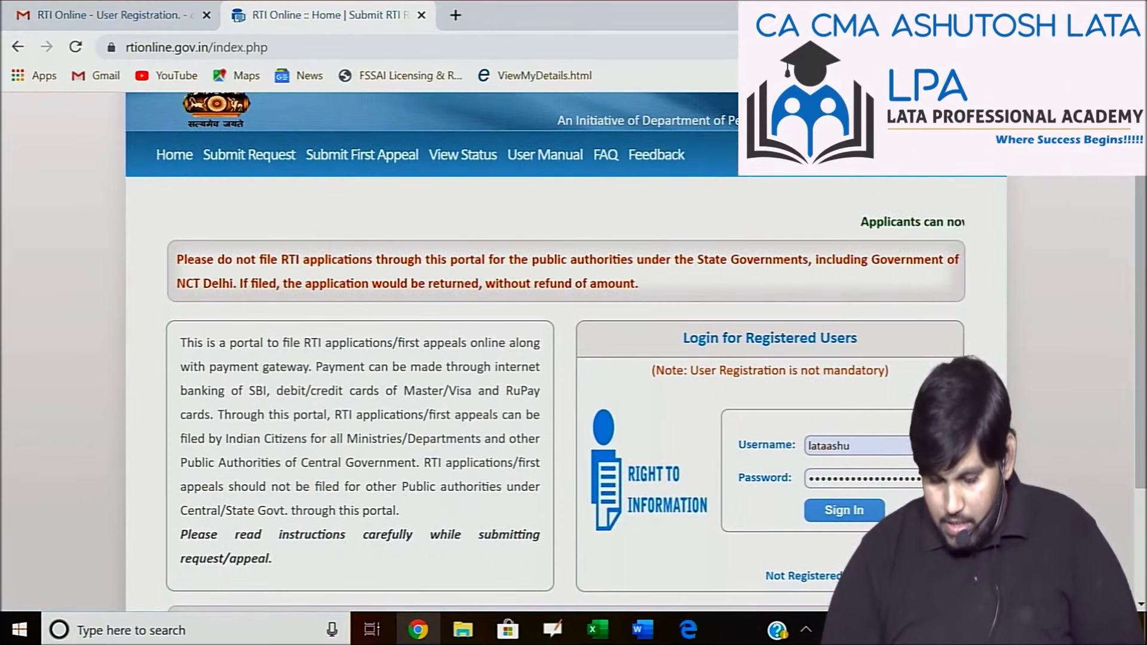
left_click(811, 478)
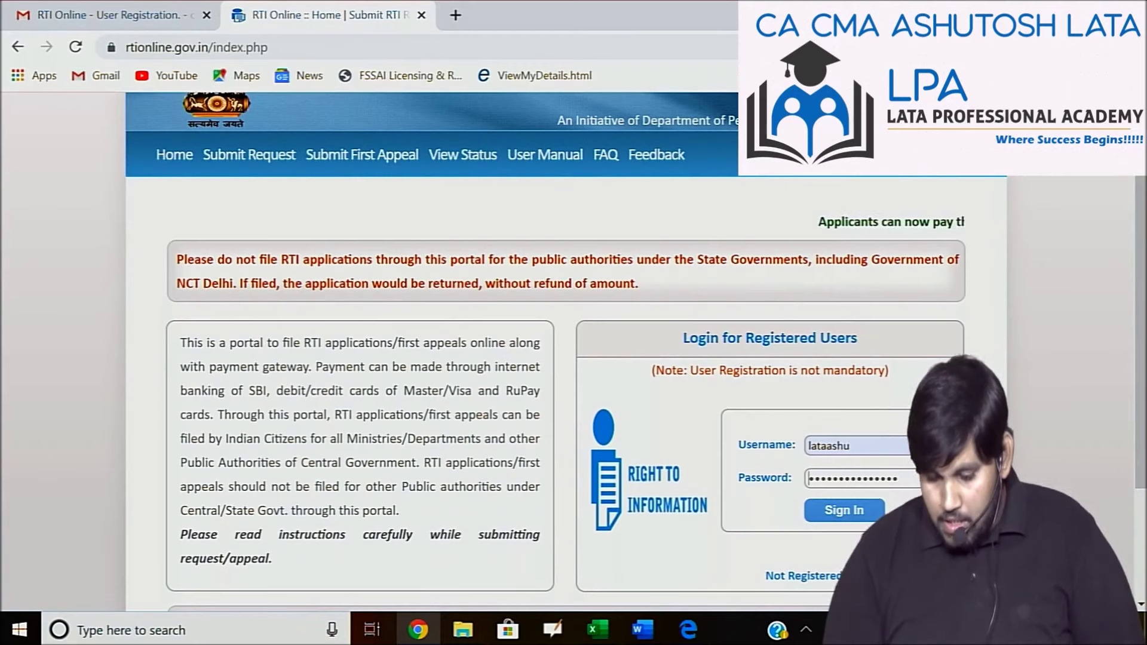
key("ctrl+a")
key("BackSpace")
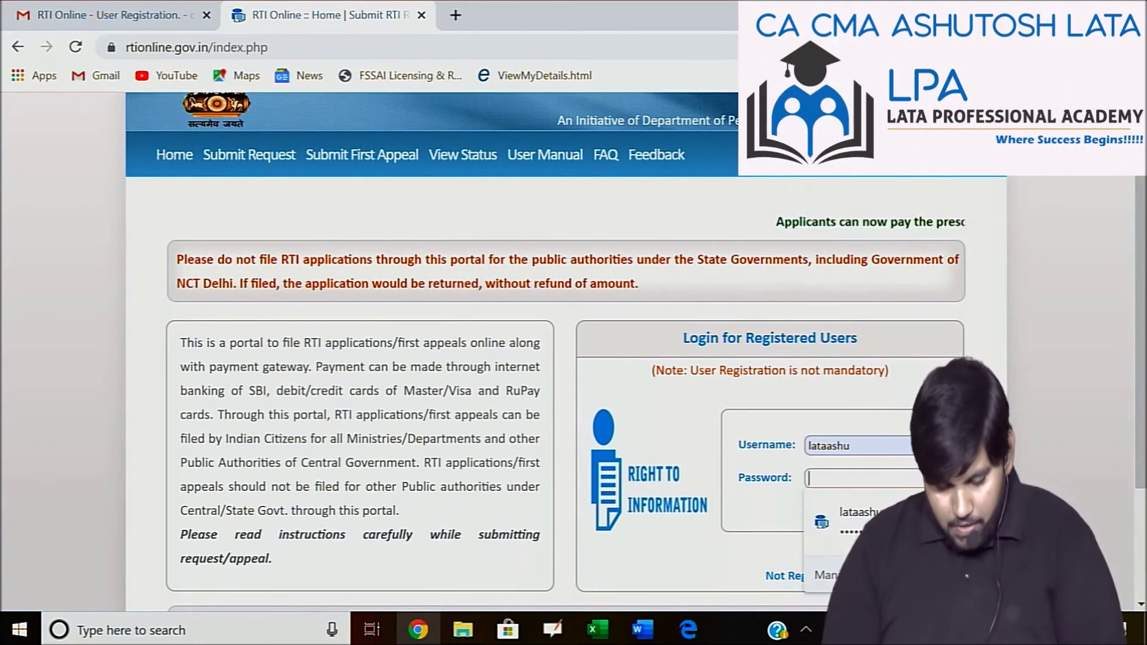
type("••••••••••••••")
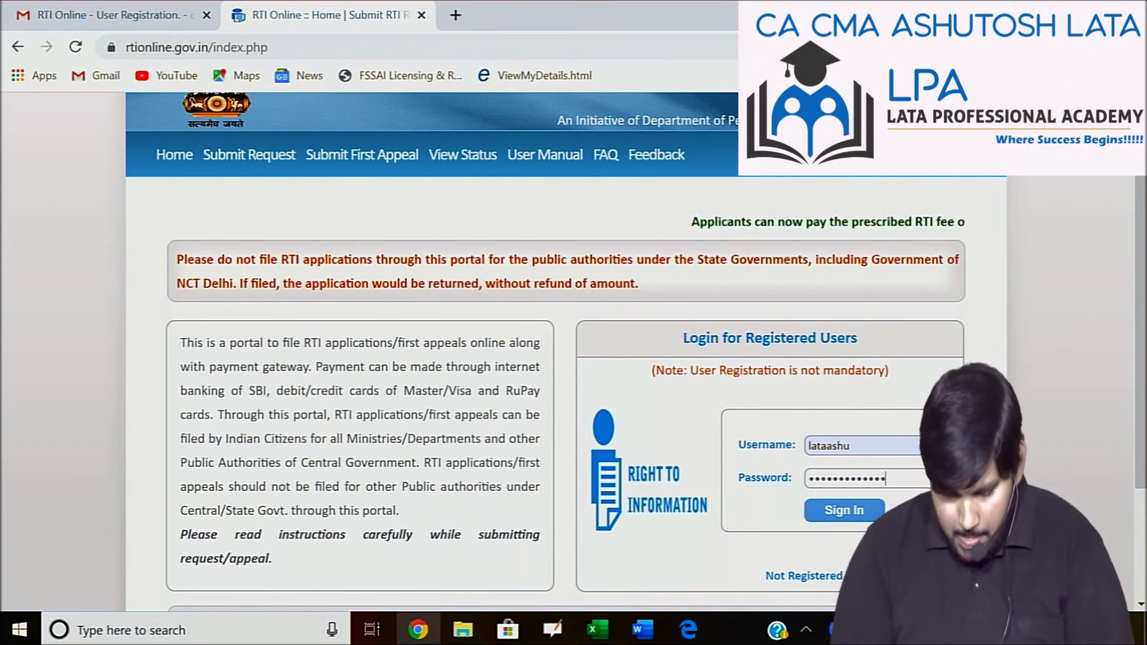
type("•••••••")
key("Return")
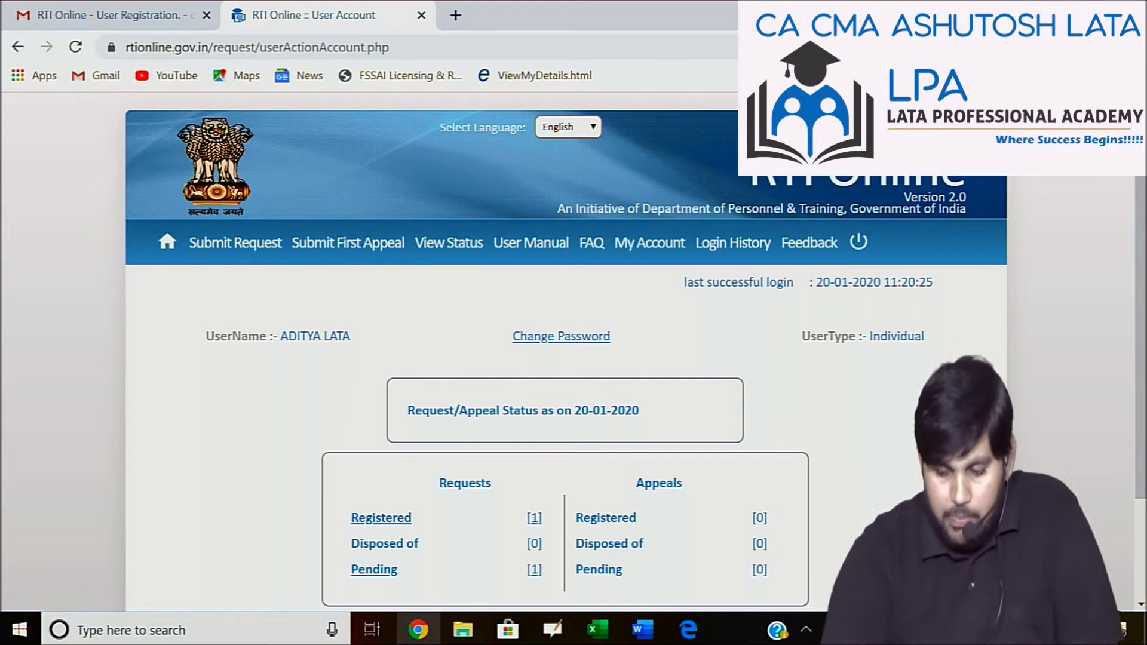
Zoom in on the User Account page and start a new RTI request via Submit Request.
scroll(568, 358, "down", 2)
key("ctrl+plus")
key("ctrl+plus")
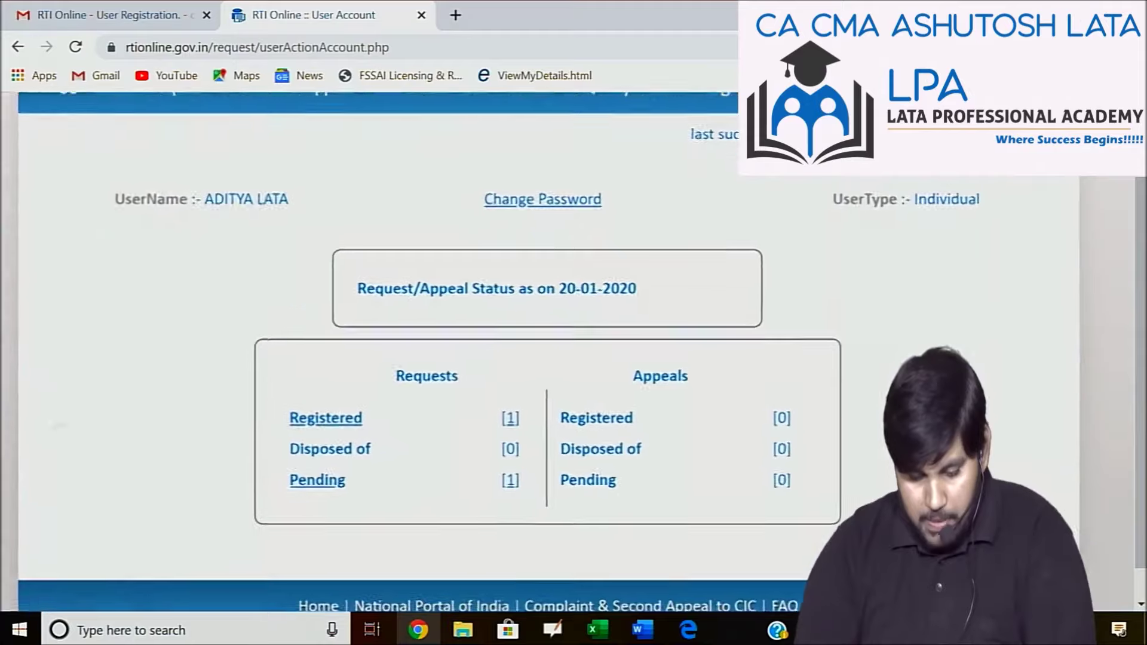
scroll(573, 352, "up", 3)
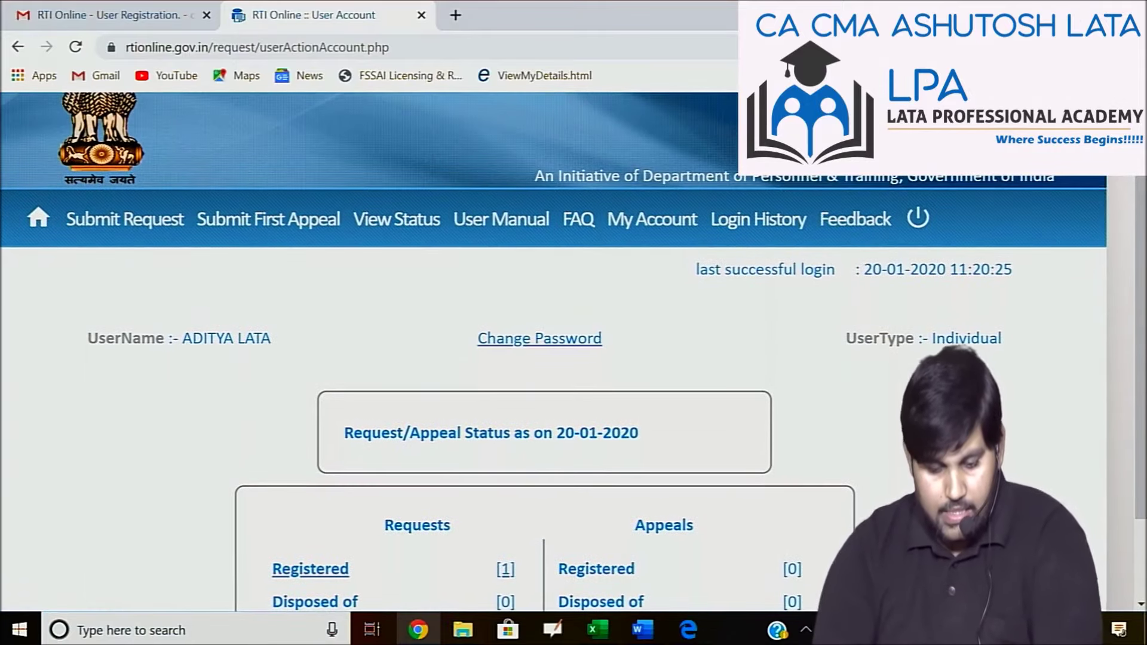
left_click(125, 220)
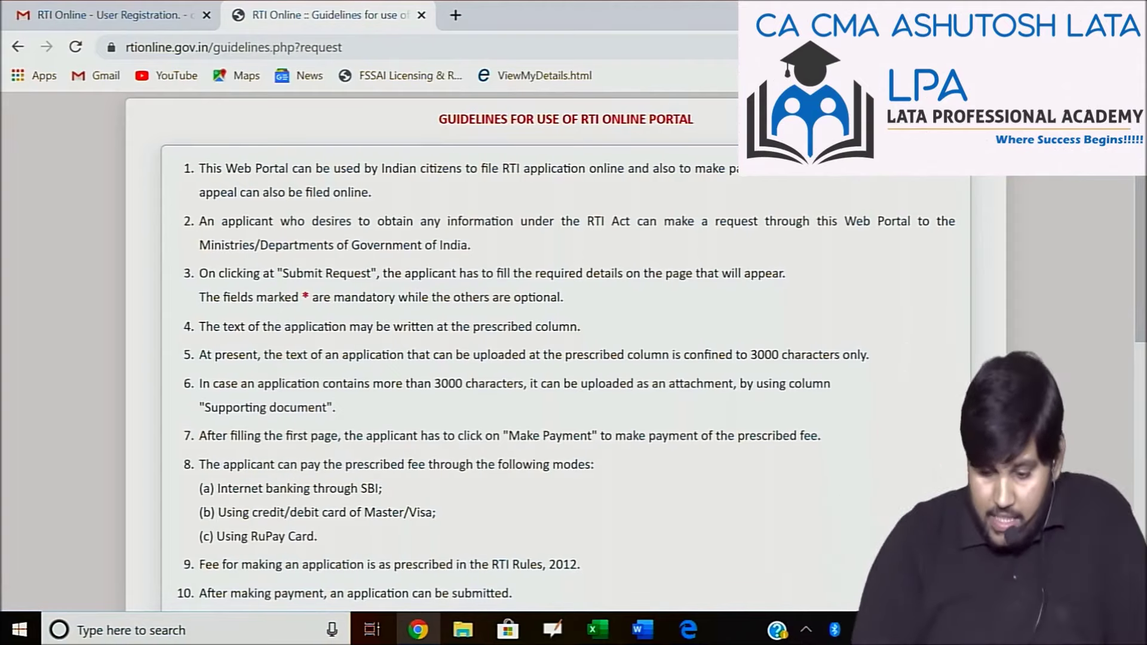
Tick 'I have read and understood the above guidelines' and submit to reach the request form.
scroll(559, 353, "down", 9)
scroll(558, 353, "down", 1)
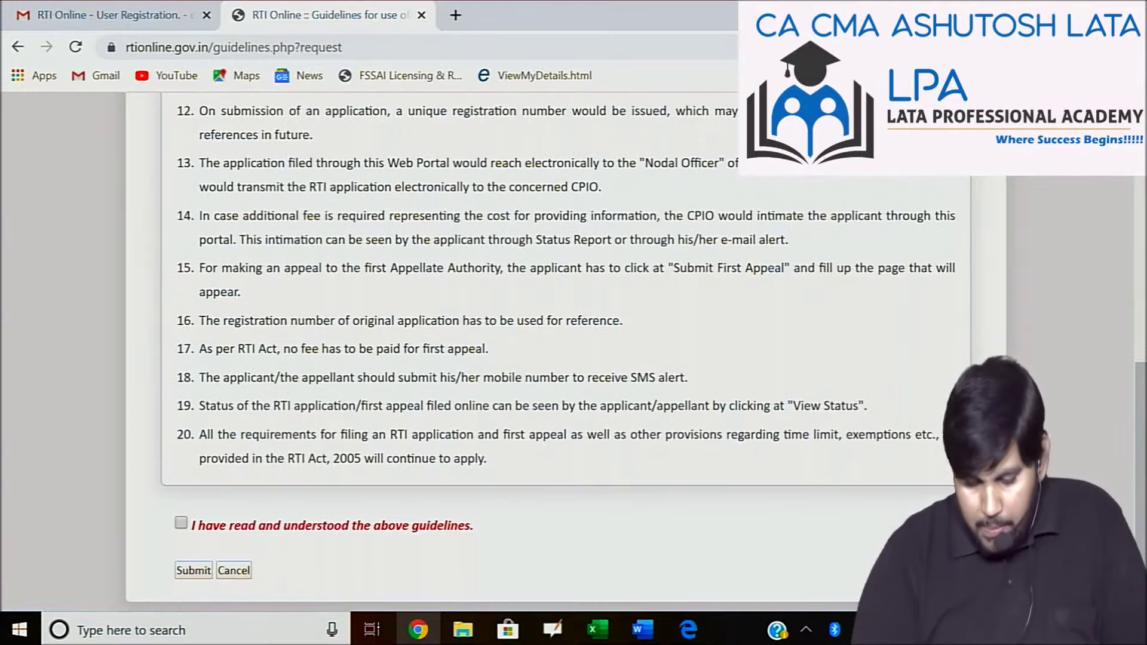
left_click(181, 523)
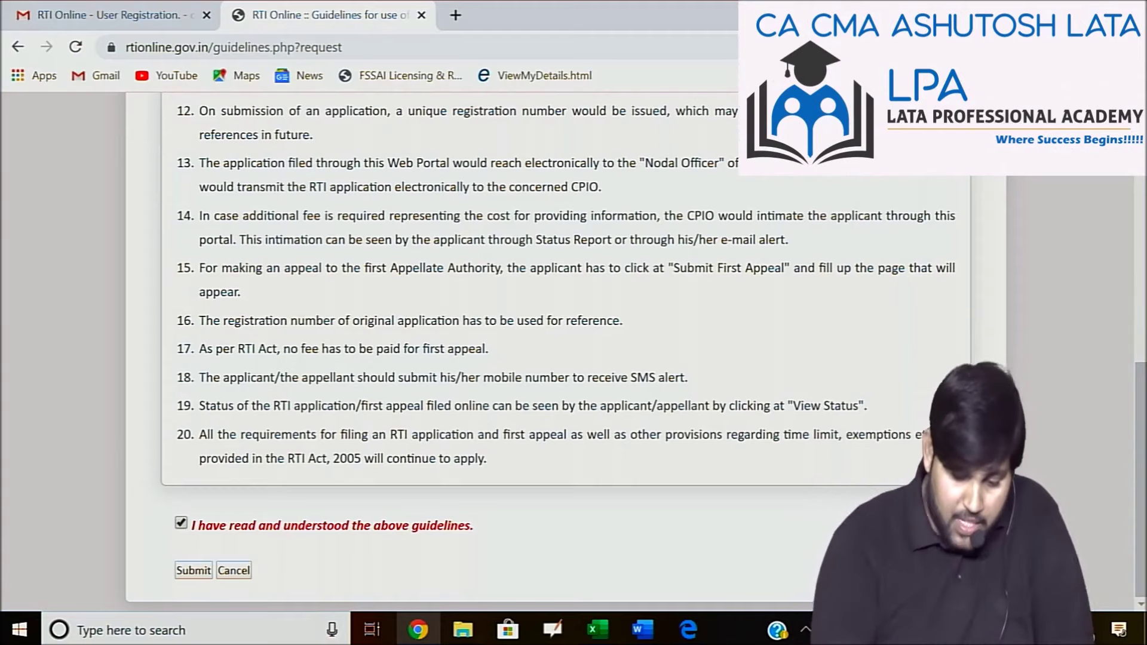
left_click(193, 571)
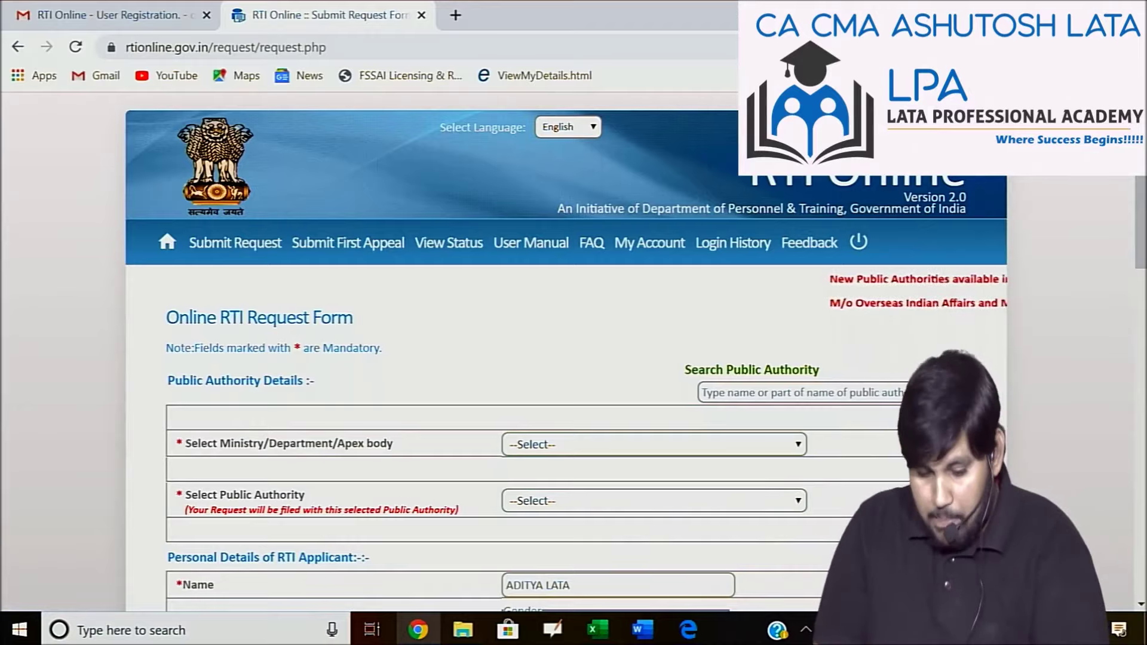
Search 'charter' and select The Institute of Chartered Accountants of India as public authority.
key("ctrl+plus")
key("ctrl+plus")
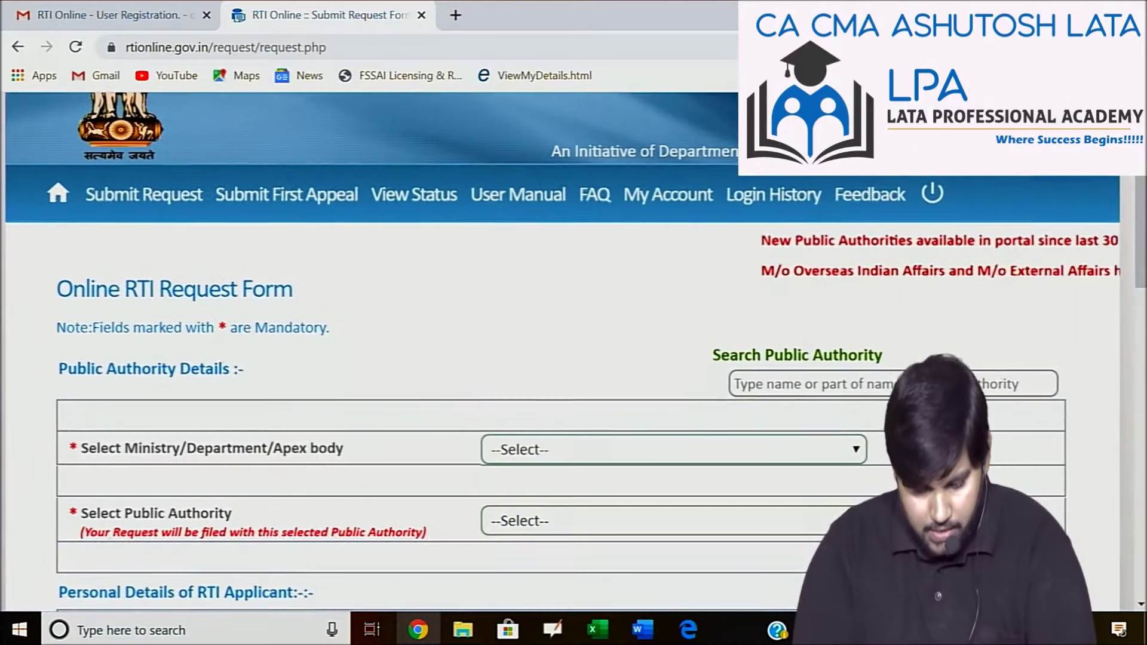
scroll(574, 352, "down", 3)
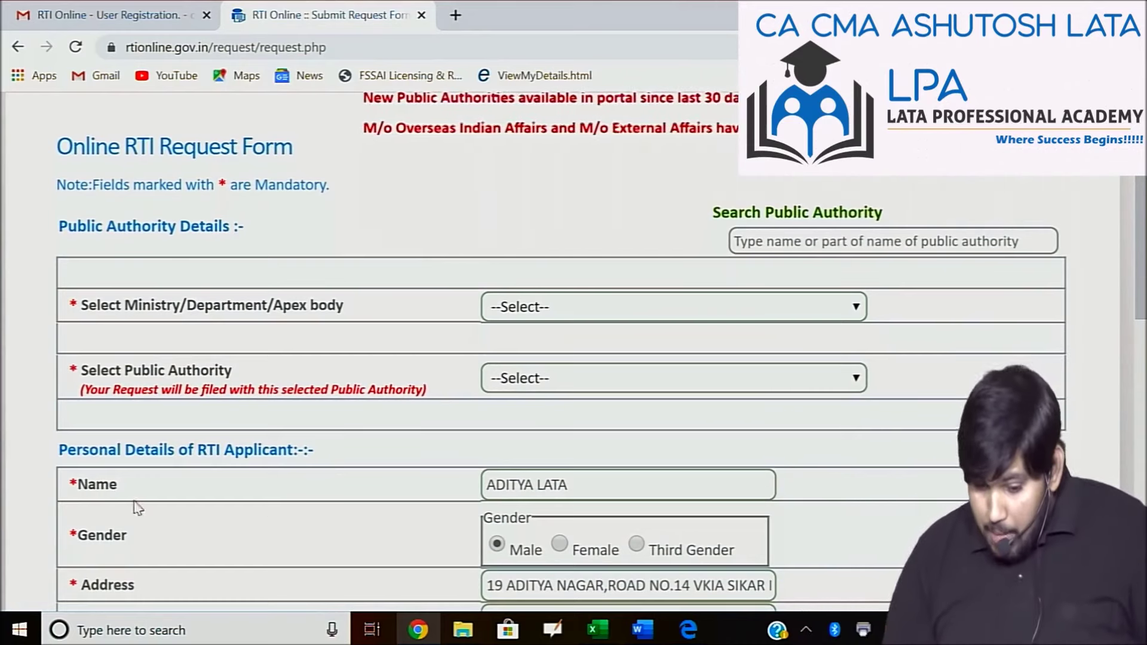
left_click(781, 247)
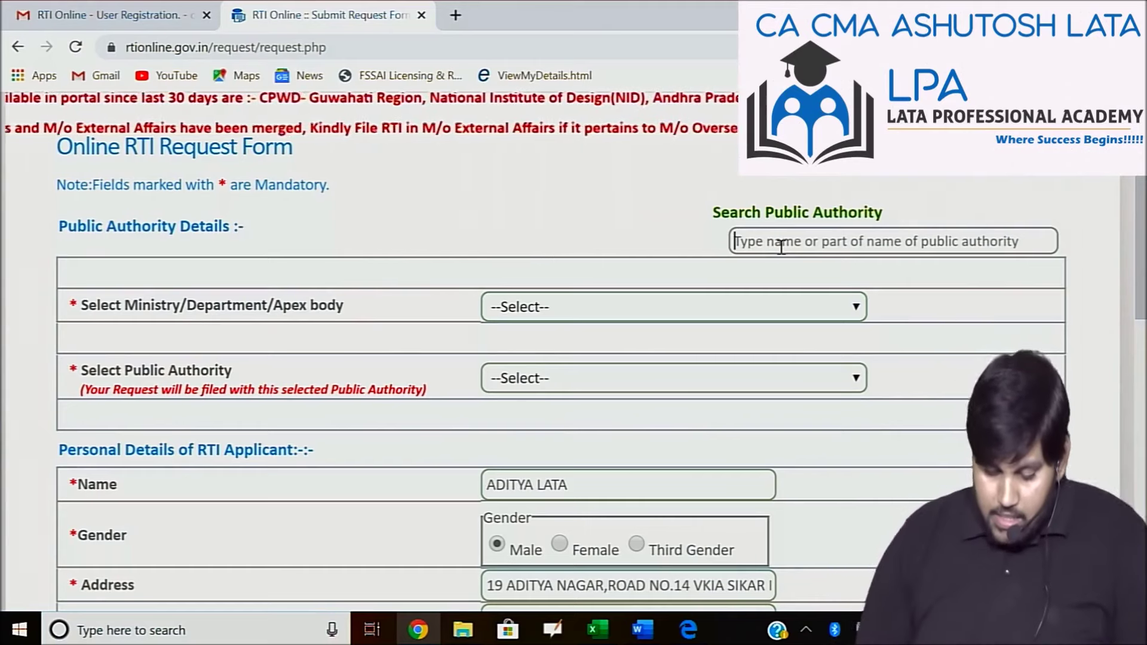
type("cha")
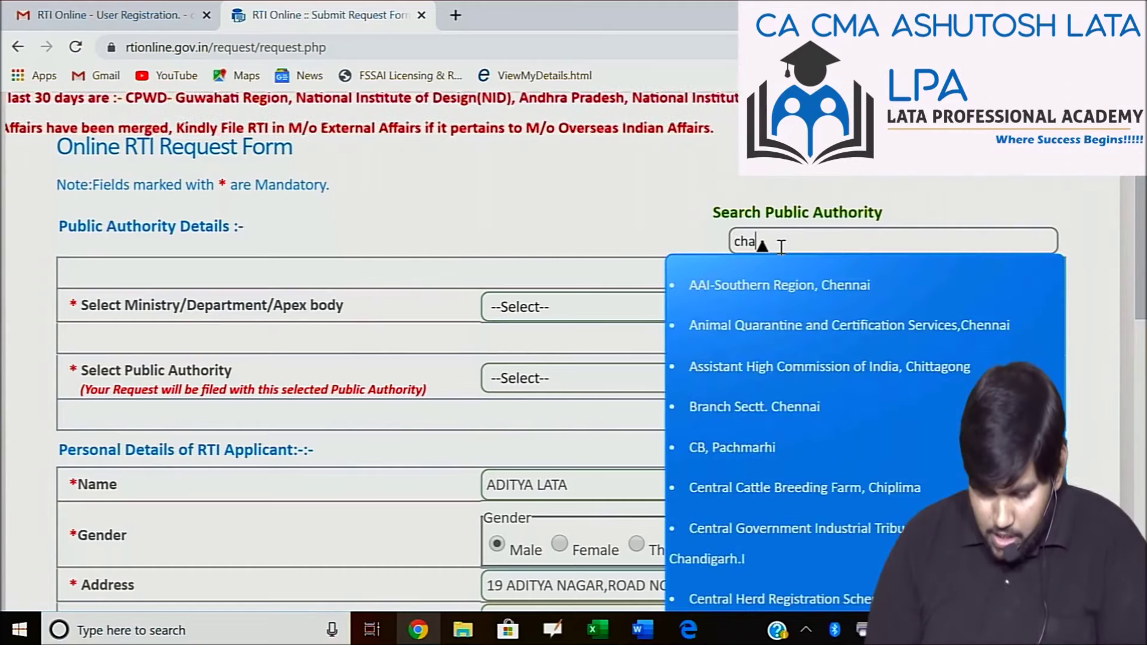
type("rter")
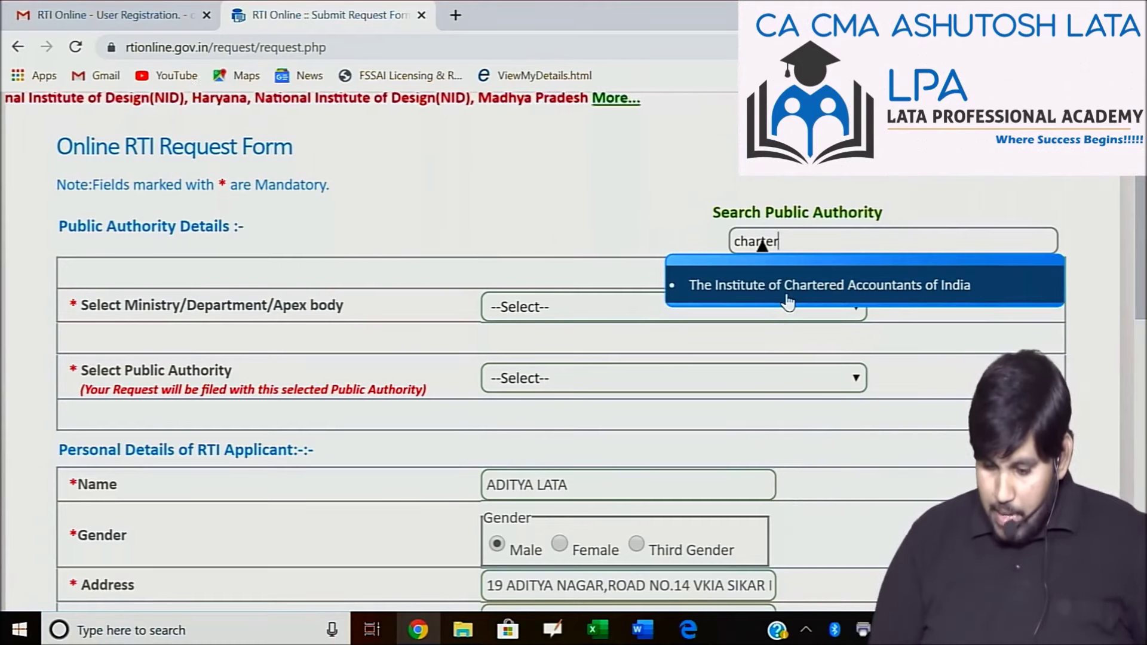
left_click(789, 301)
key("Return")
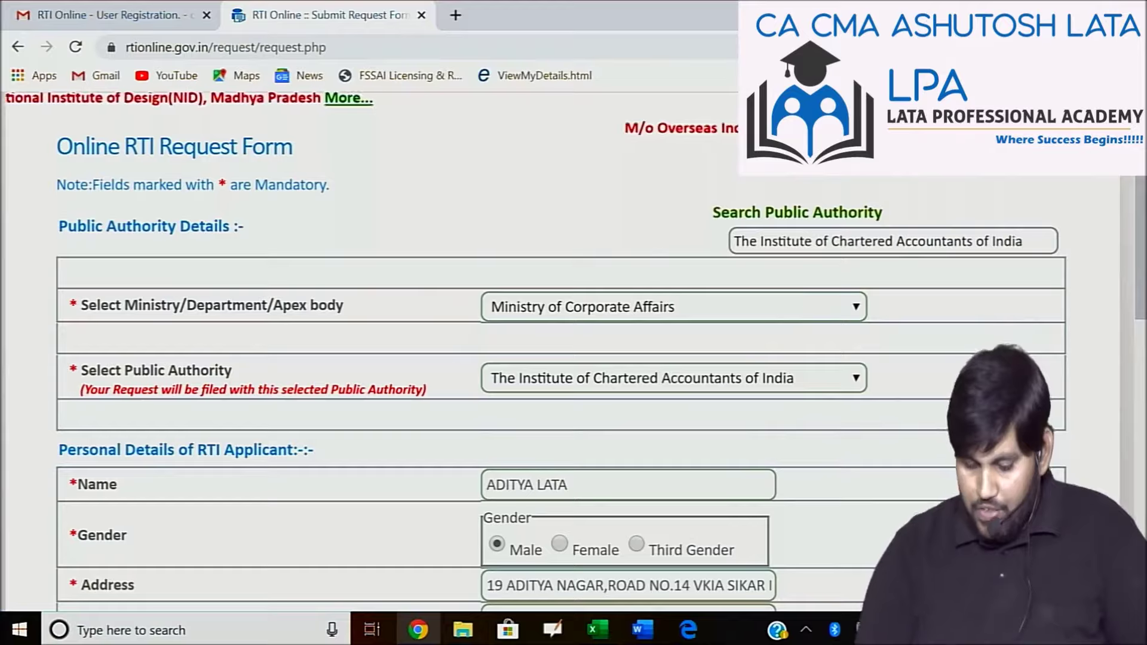
scroll(789, 302, "down", 2)
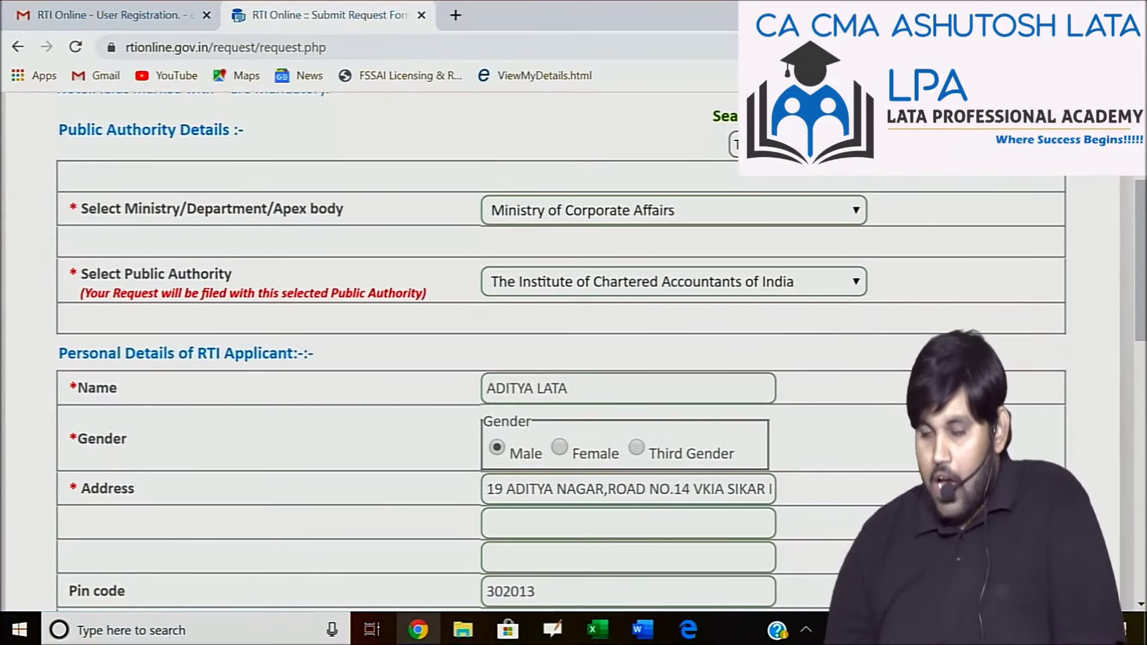
scroll(574, 353, "down", 2)
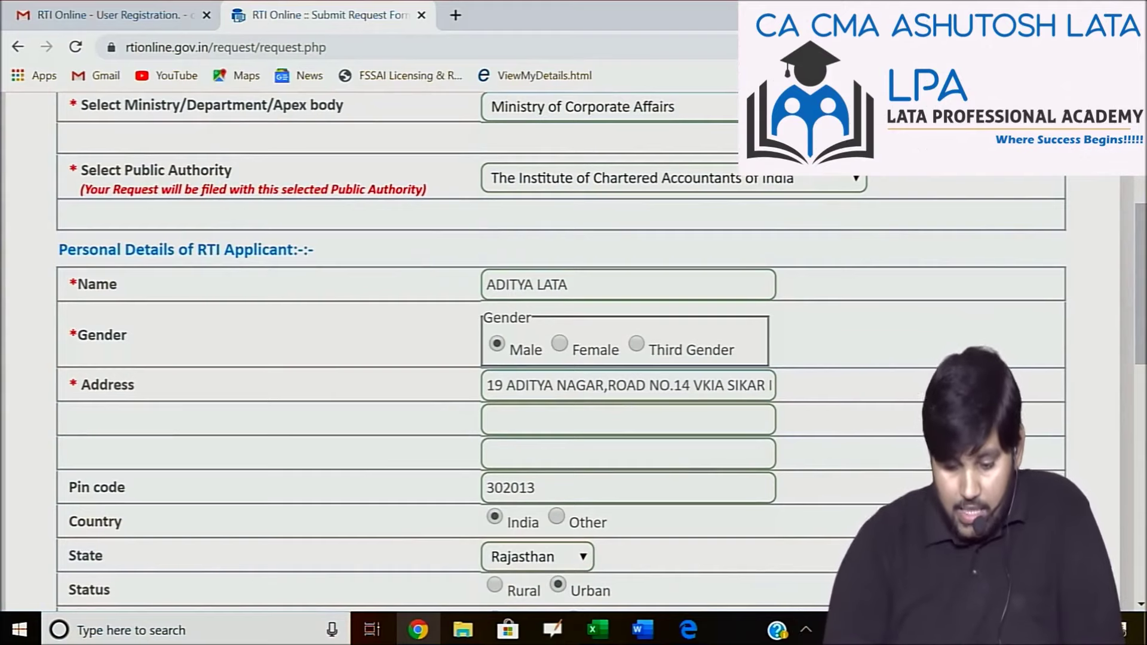
scroll(574, 353, "down", 2)
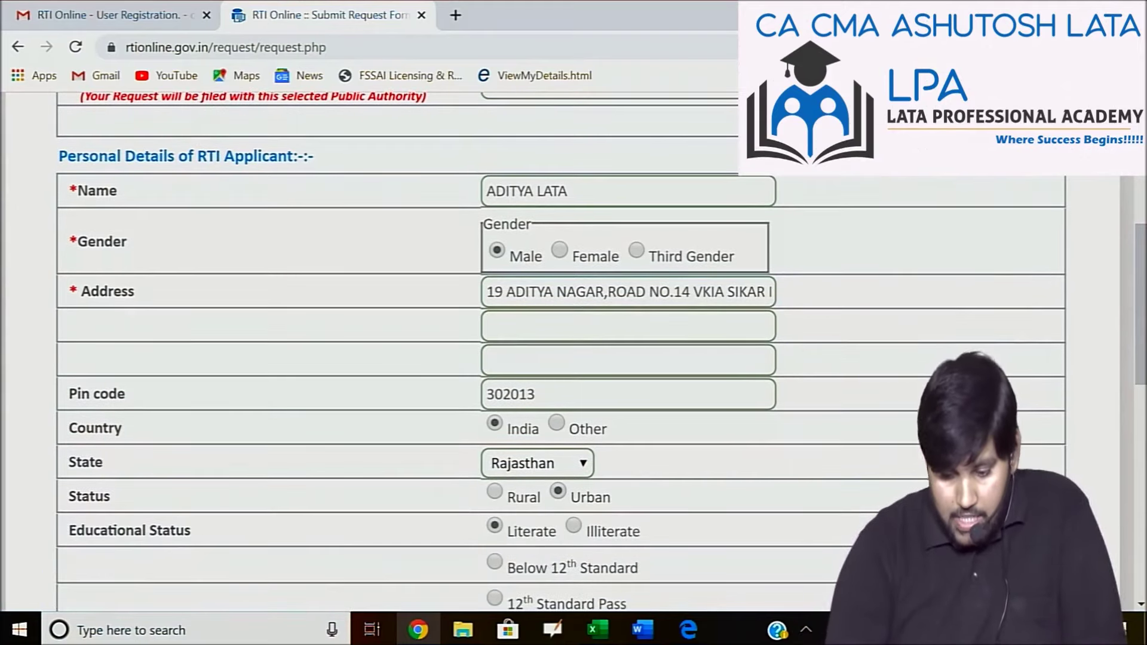
scroll(574, 352, "down", 2)
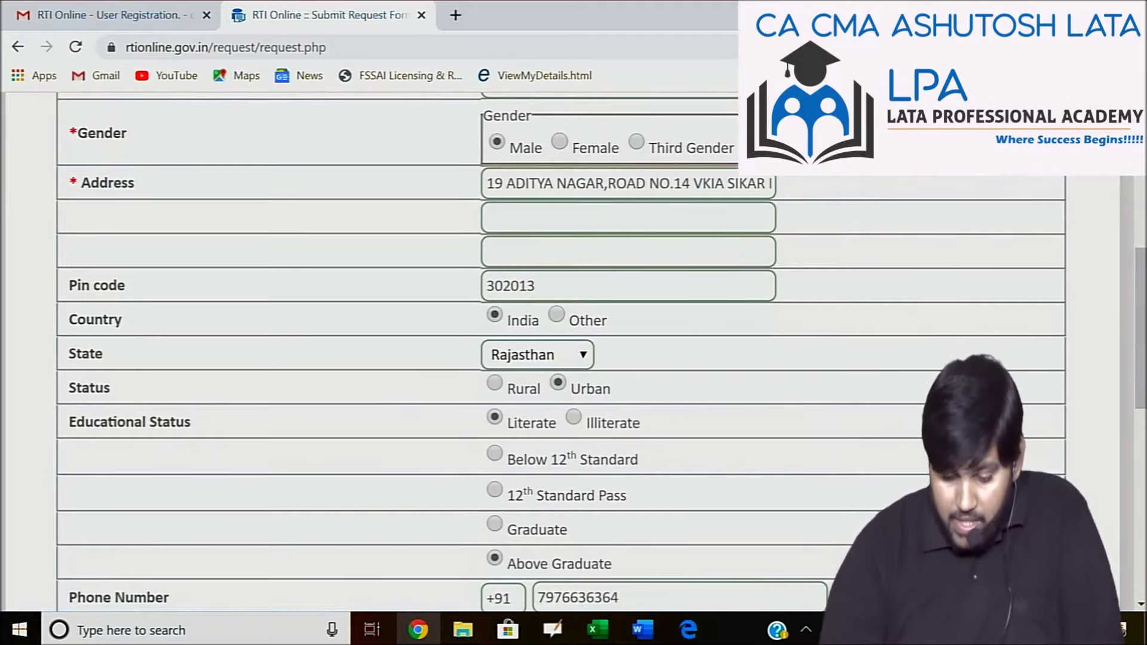
scroll(574, 353, "down", 5)
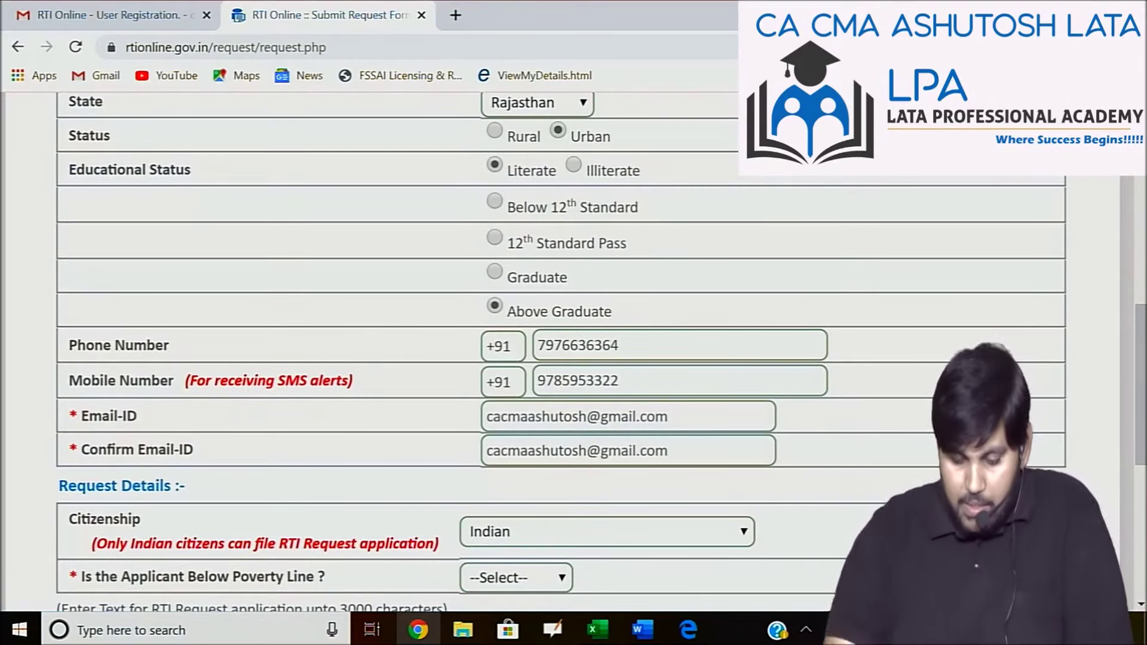
scroll(561, 353, "down", 3)
scroll(562, 352, "down", 2)
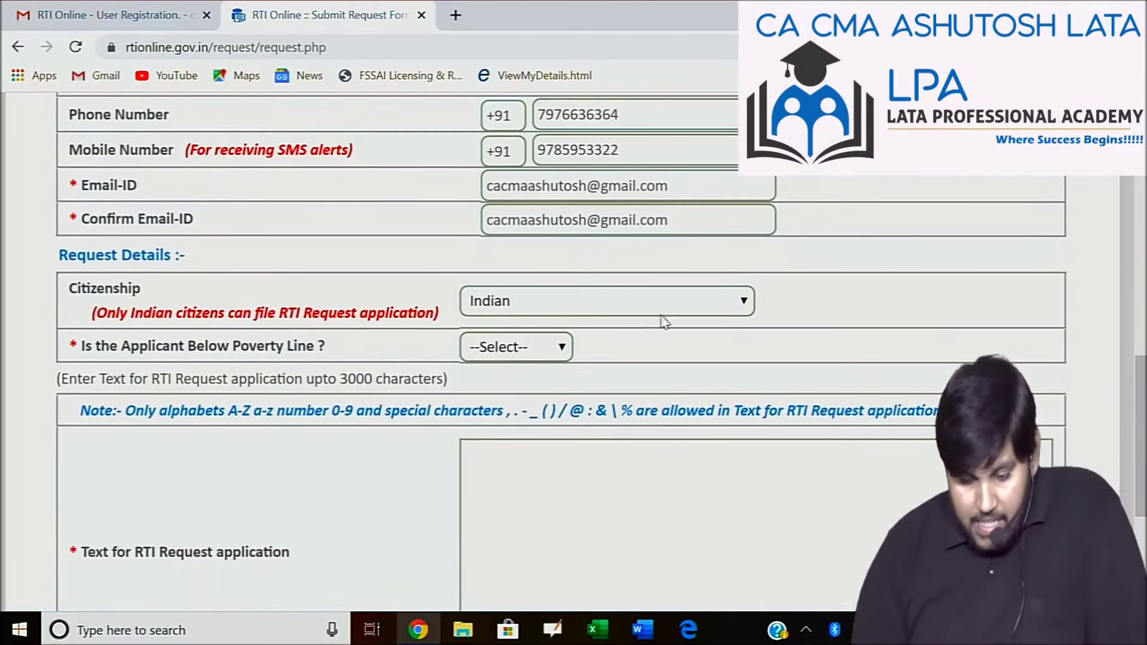
Answer No to 'Is the Applicant Below Poverty Line?' and scroll down the form.
left_click(530, 350)
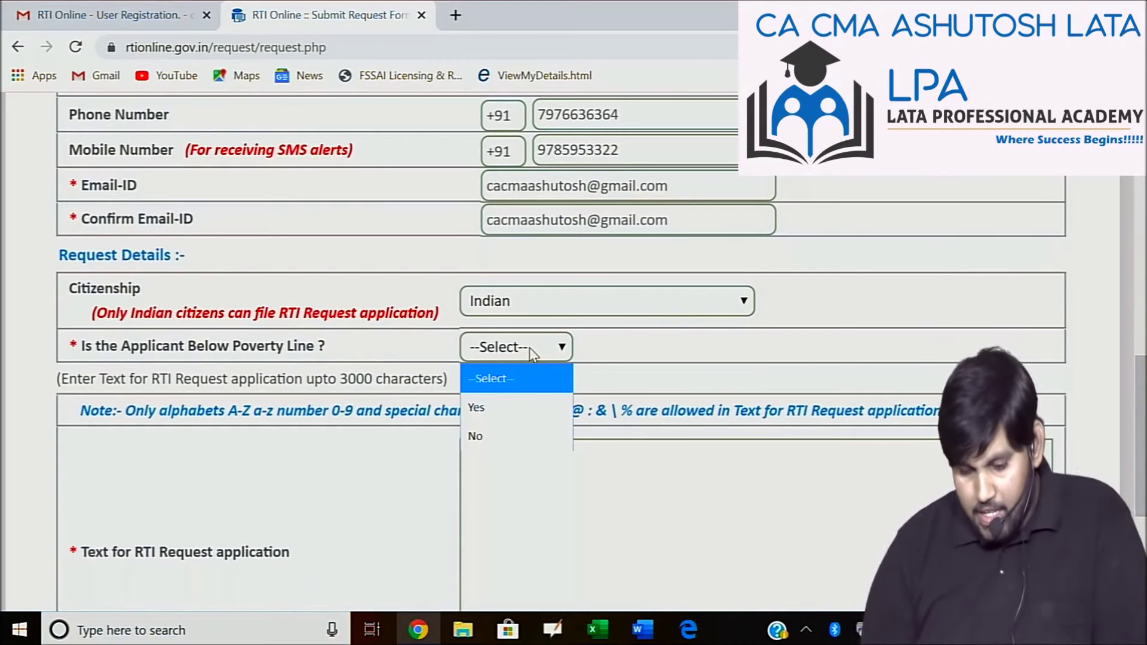
left_click(633, 351)
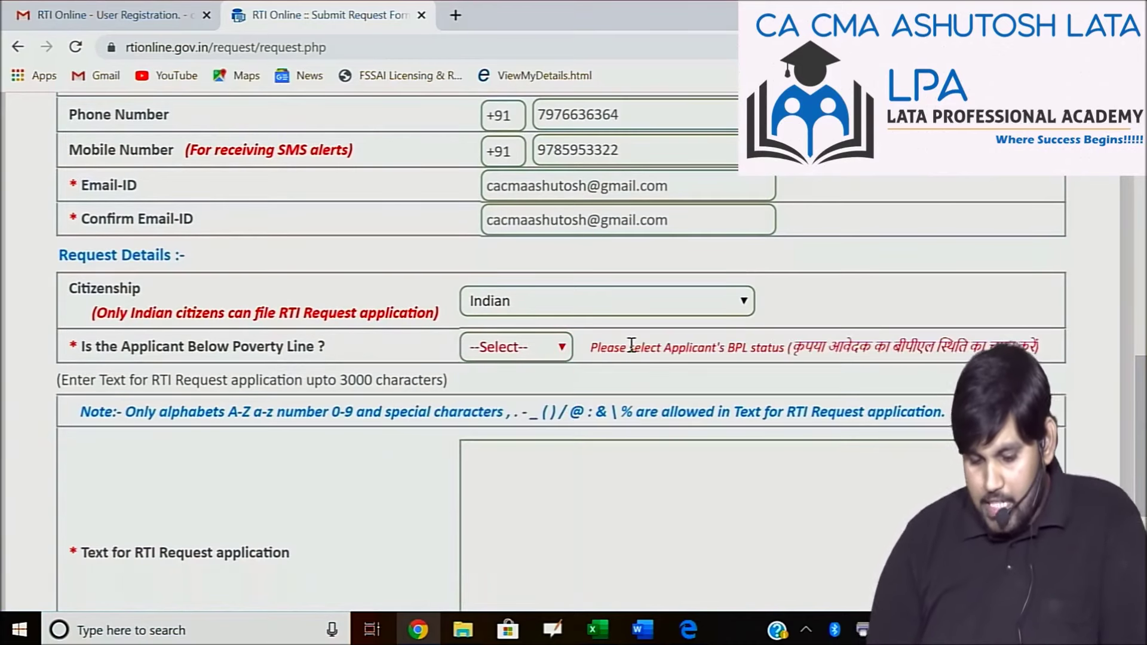
left_click(565, 352)
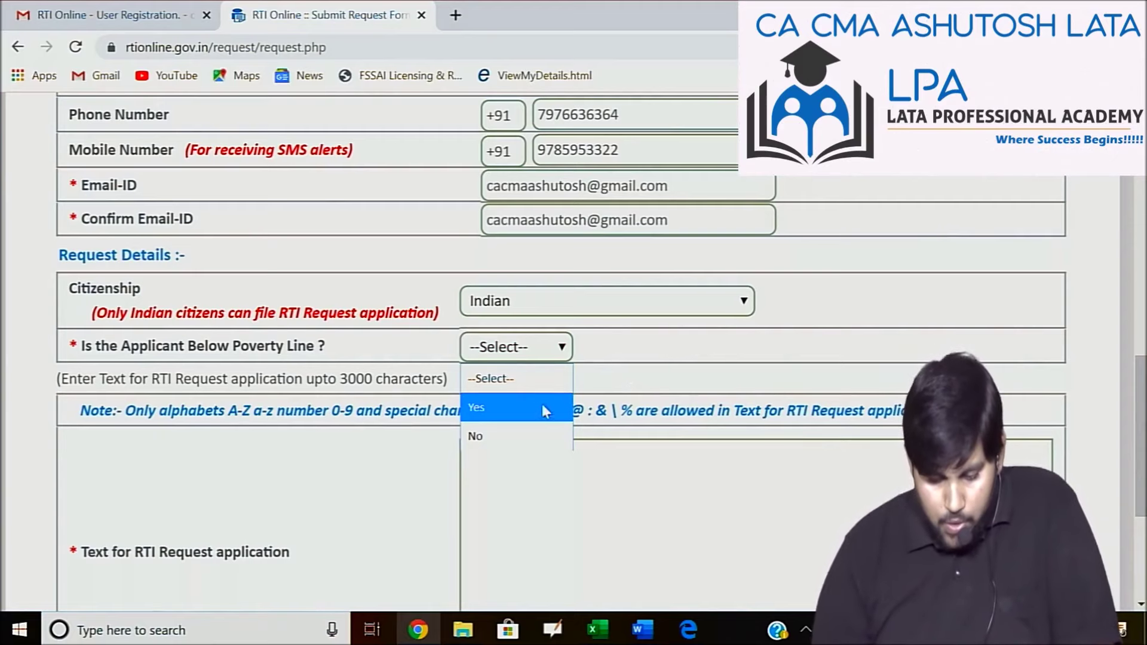
left_click(511, 434)
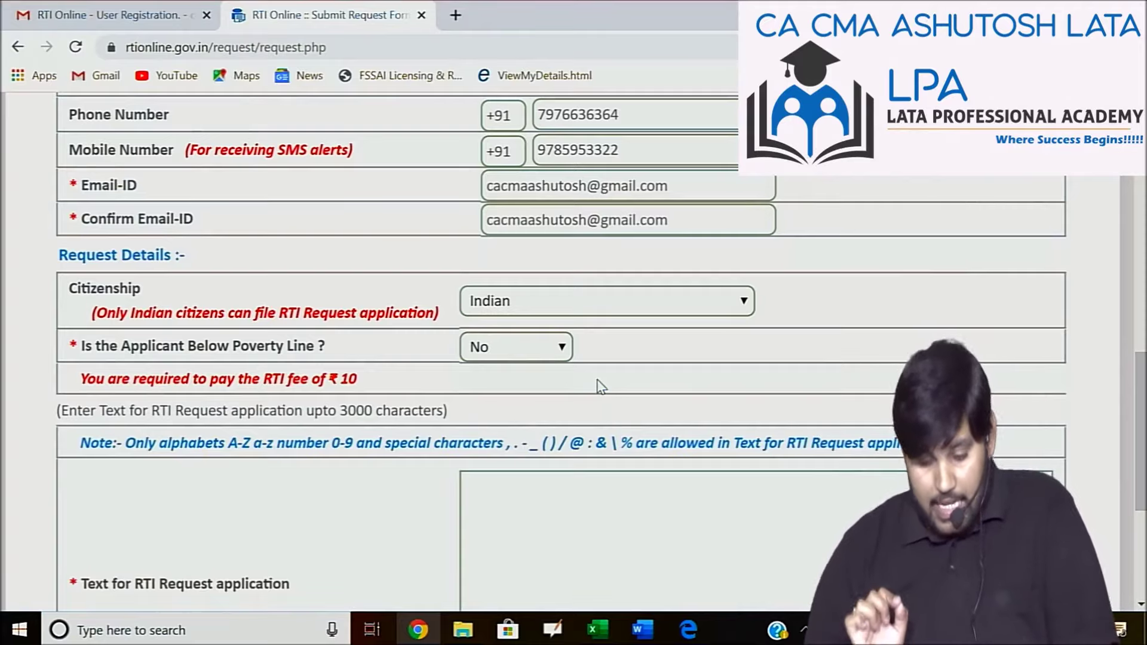
scroll(601, 385, "down", 4)
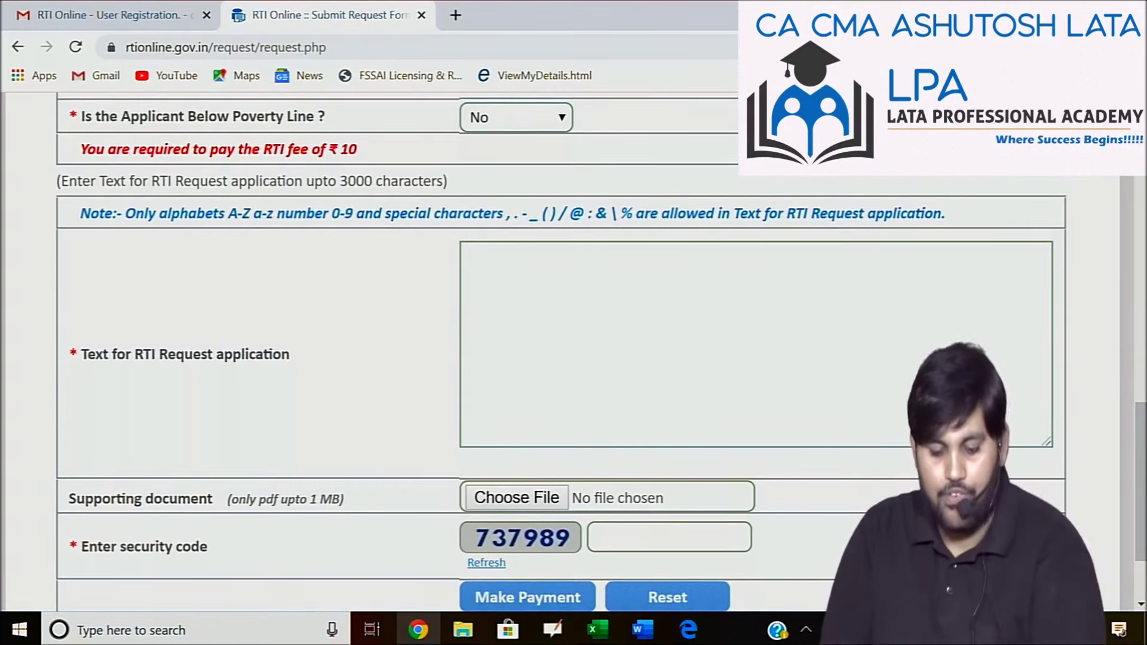
scroll(600, 385, "down", 2)
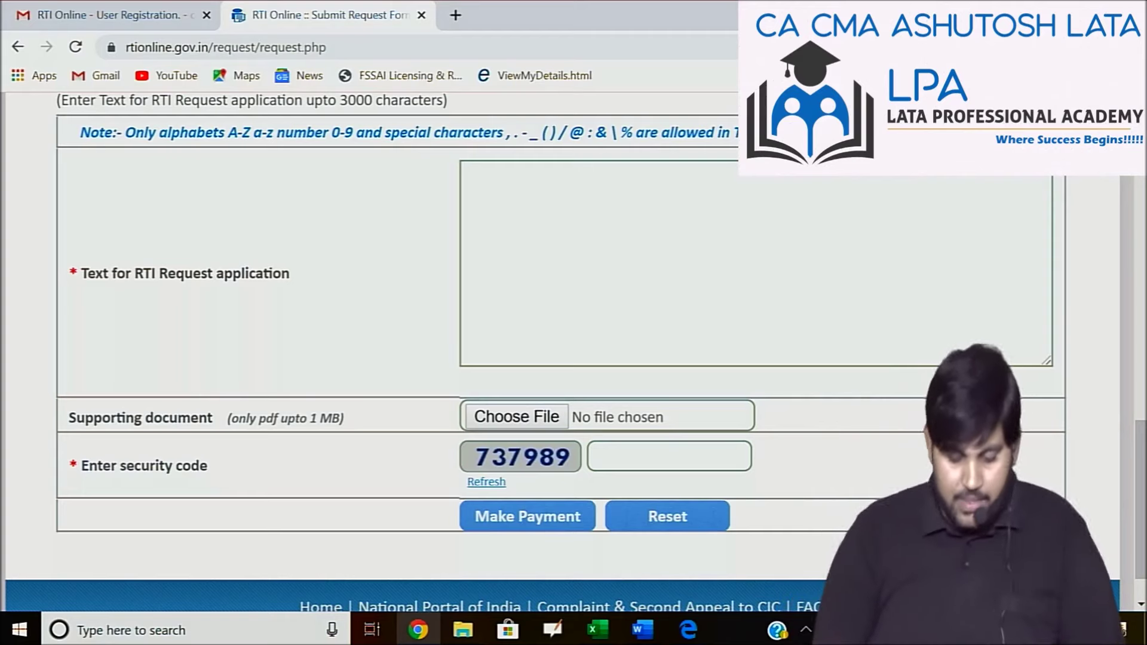
Switch to the RTI application document in Microsoft Word and look over its start.
key("alt+Tab")
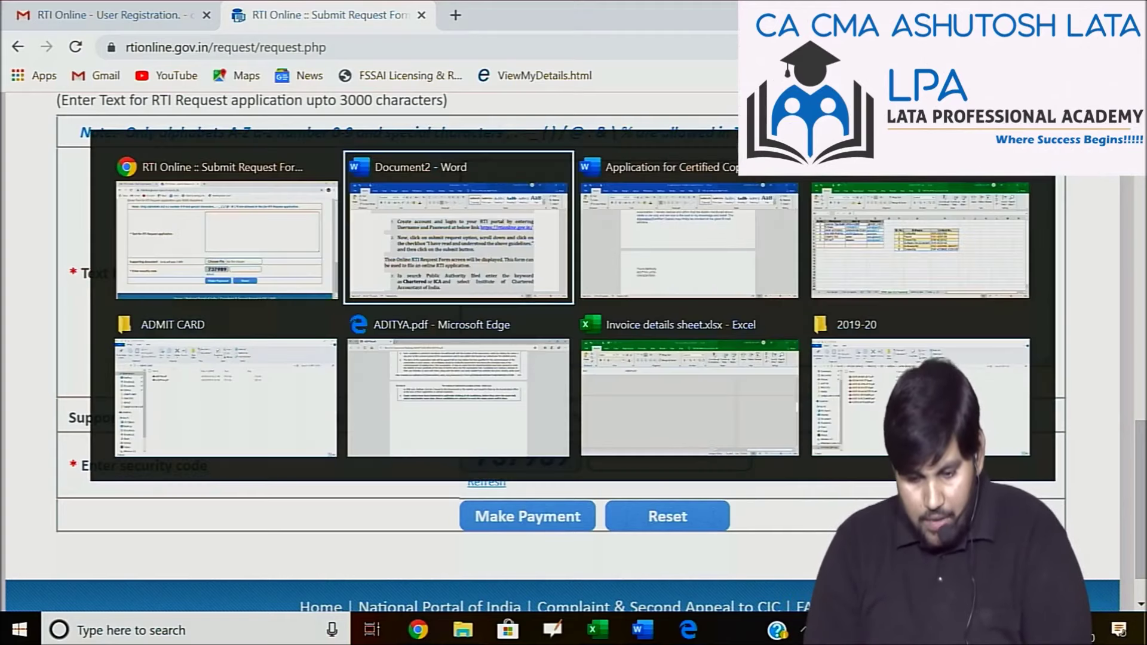
key("alt+Tab")
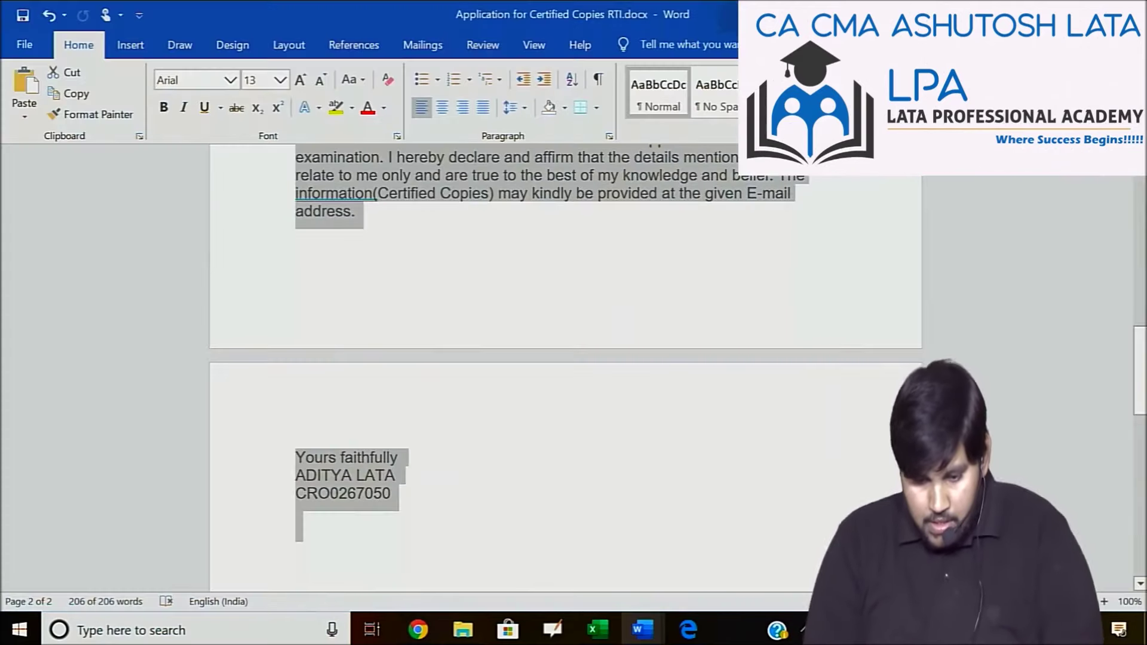
scroll(295, 282, "up", 15)
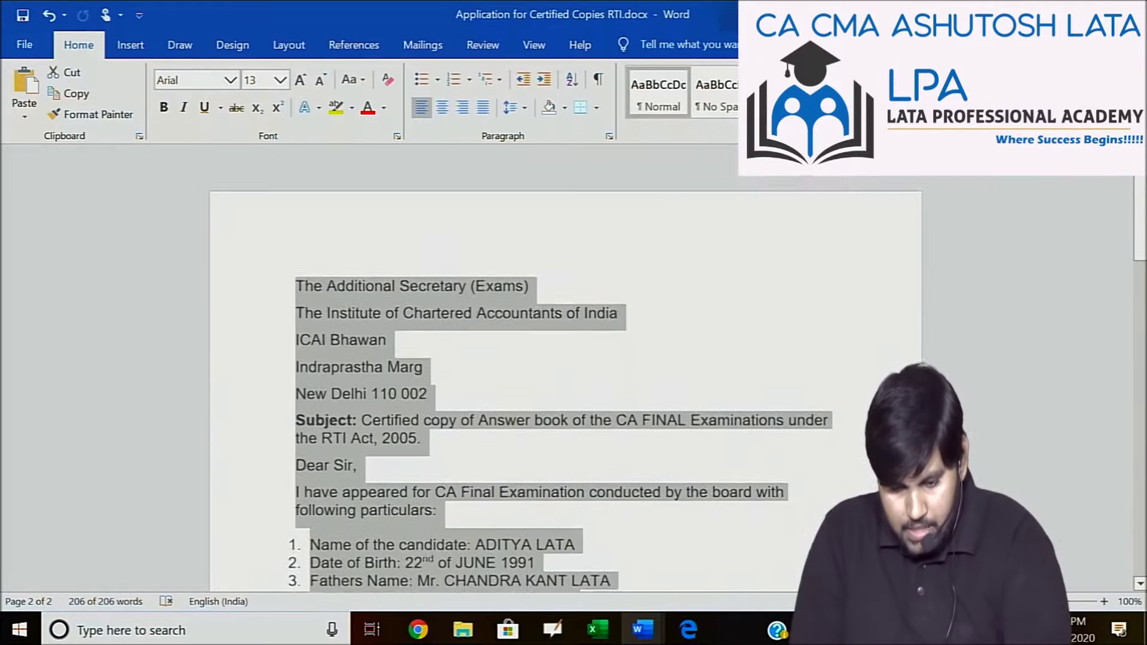
left_click(295, 282)
scroll(296, 281, "up", 4)
scroll(326, 348, "up", 1)
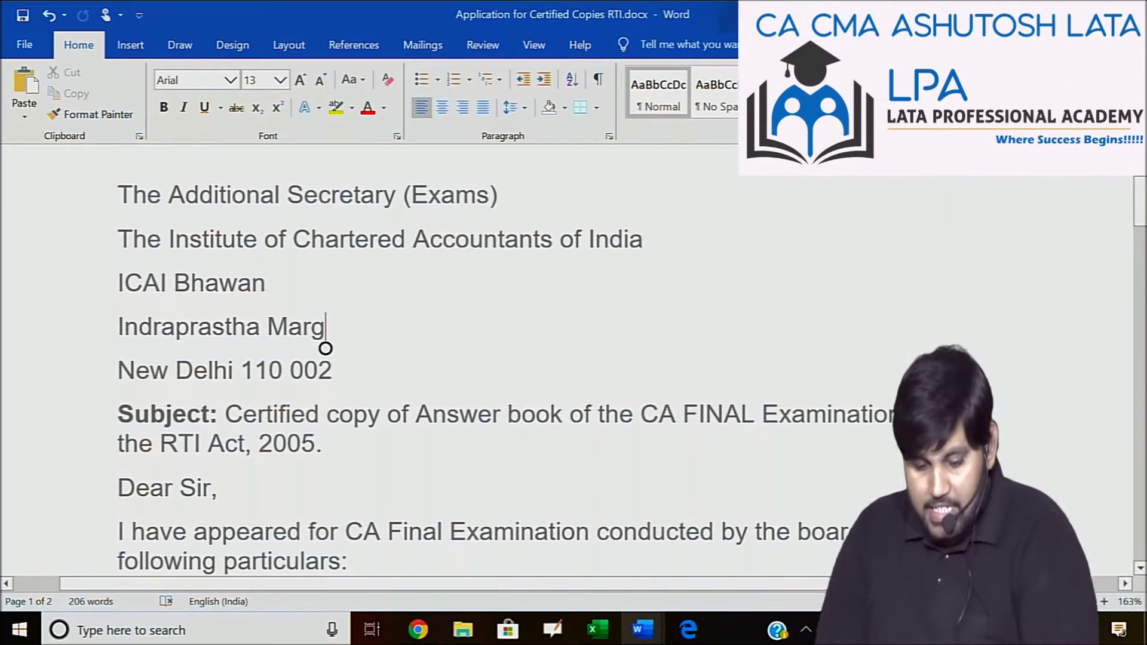
scroll(326, 349, "down", 1)
scroll(326, 348, "down", 1)
scroll(326, 348, "down", 1)
Review the ICAI letter to its end, select the entire letter, and return to Chrome.
left_click(326, 232)
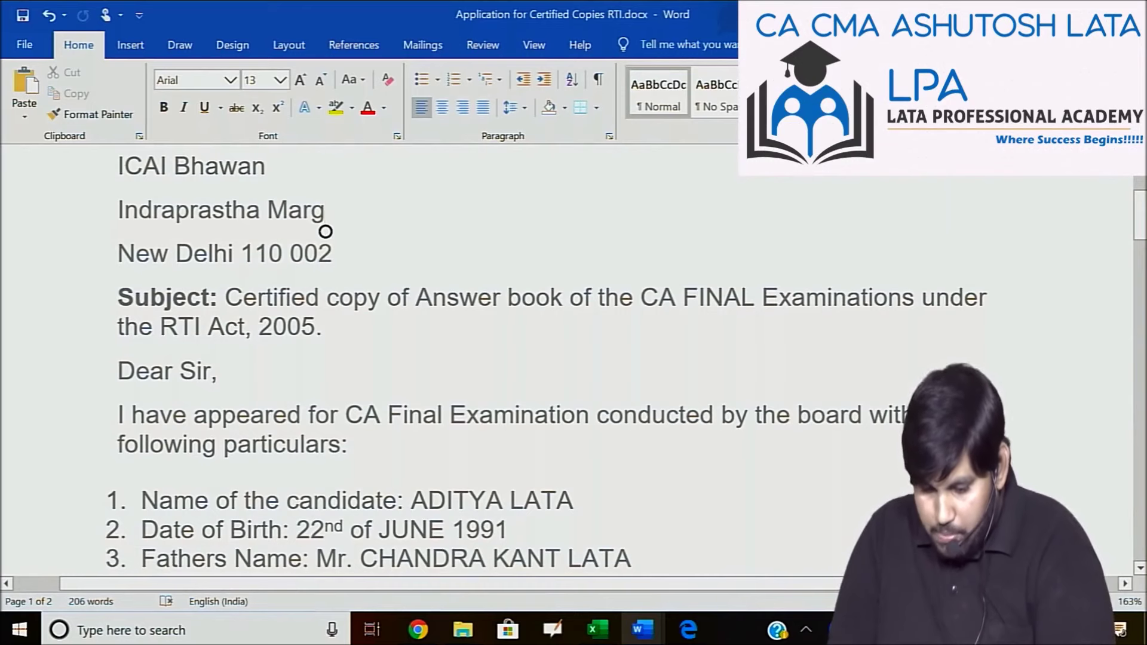
scroll(326, 232, "down", 2)
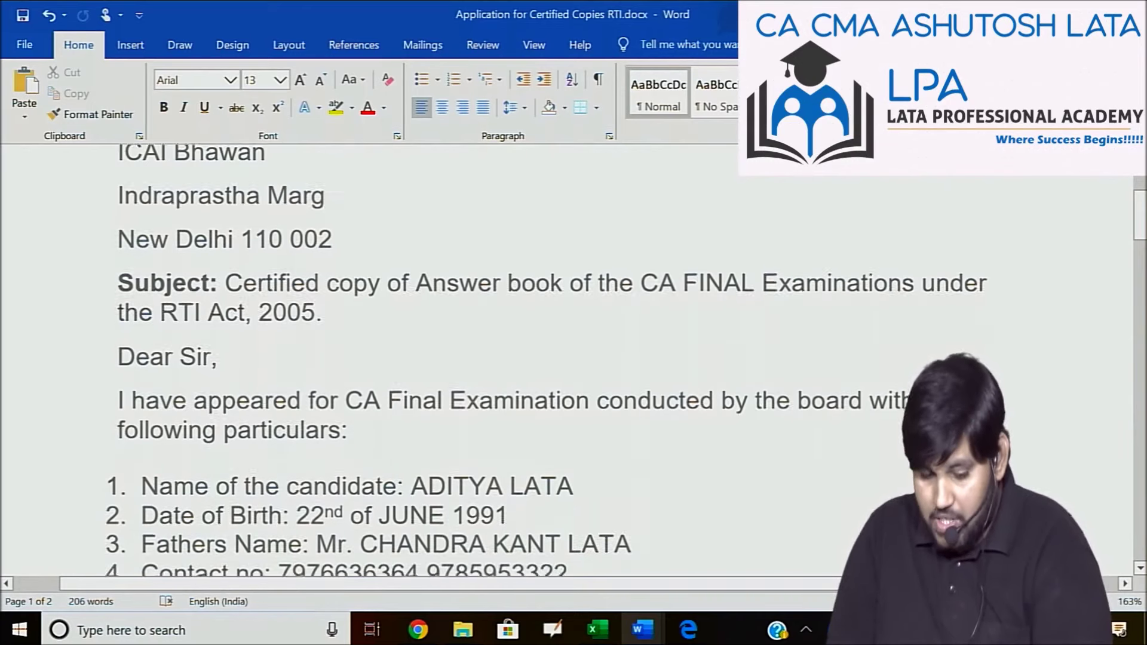
scroll(326, 232, "down", 1)
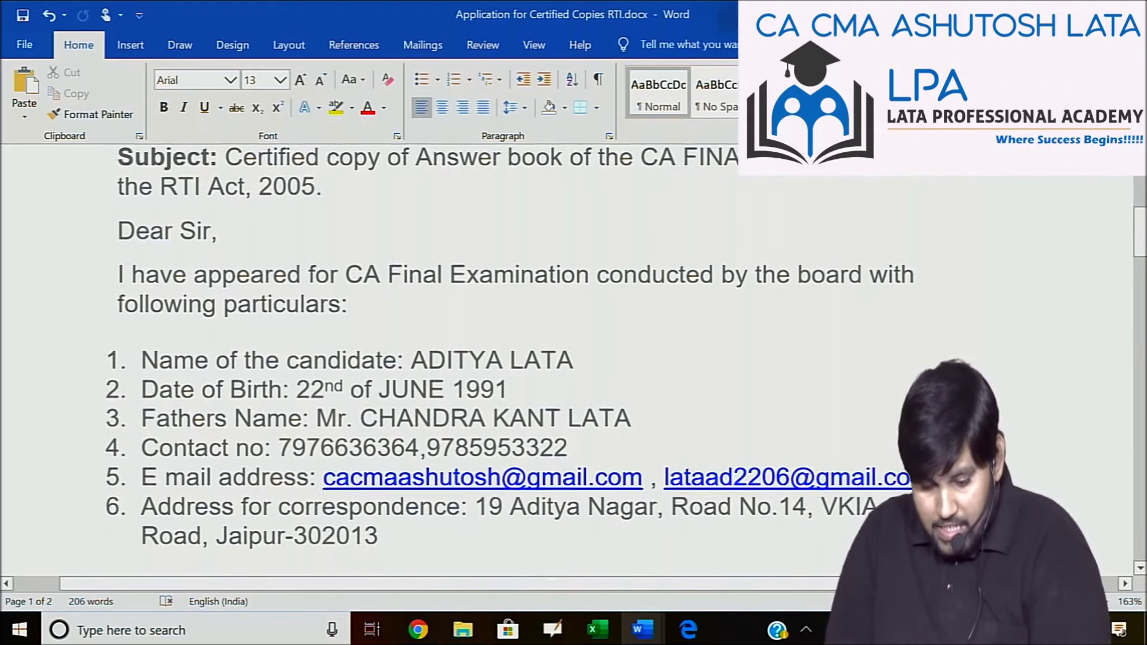
scroll(325, 232, "down", 1)
scroll(326, 232, "down", 3)
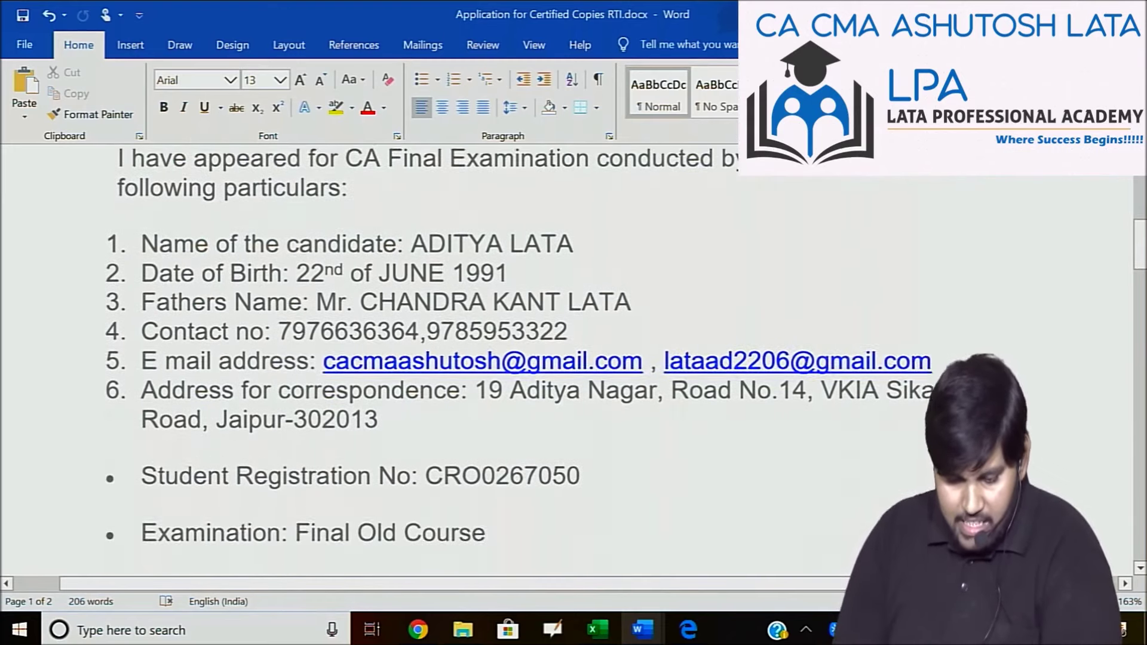
scroll(325, 232, "down", 1)
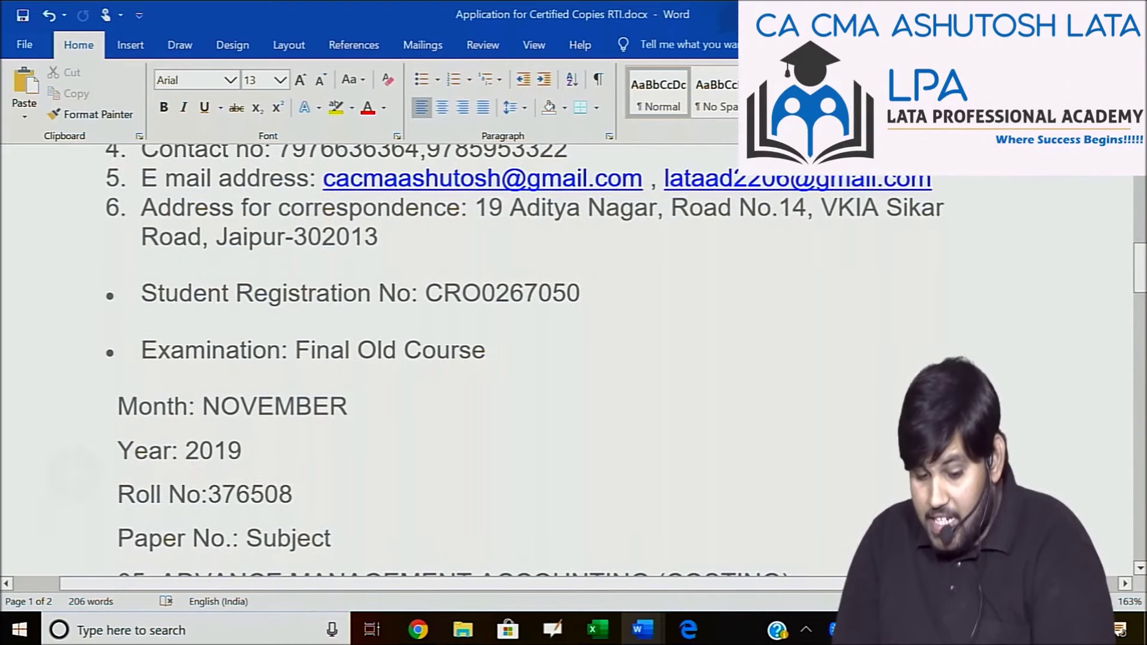
scroll(325, 232, "down", 1)
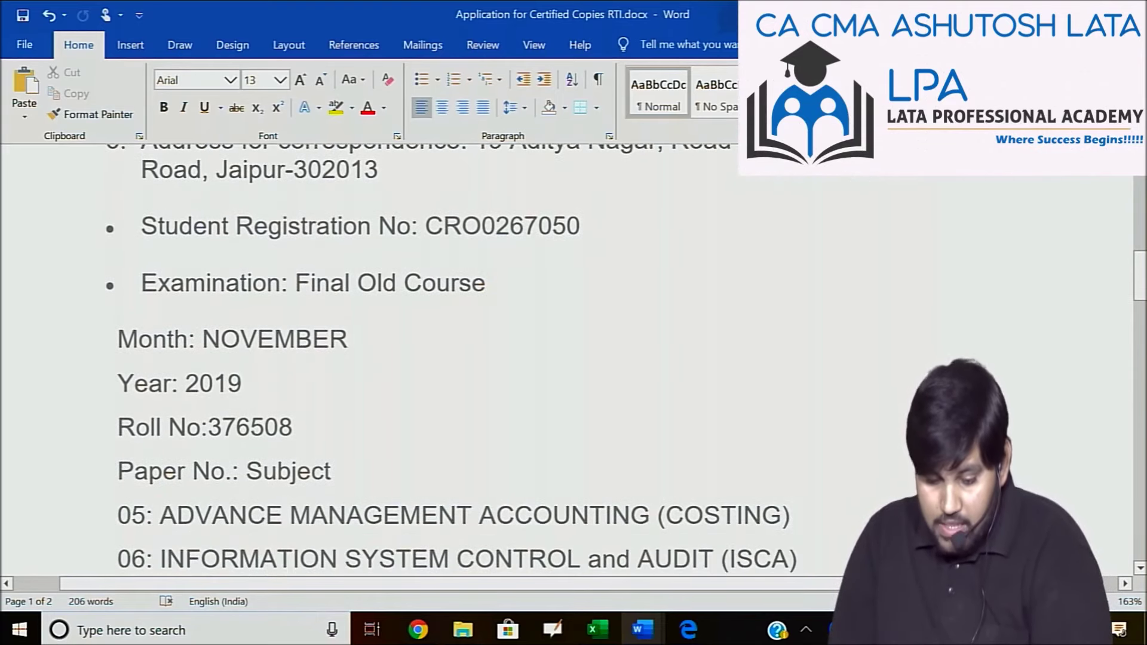
scroll(326, 232, "down", 2)
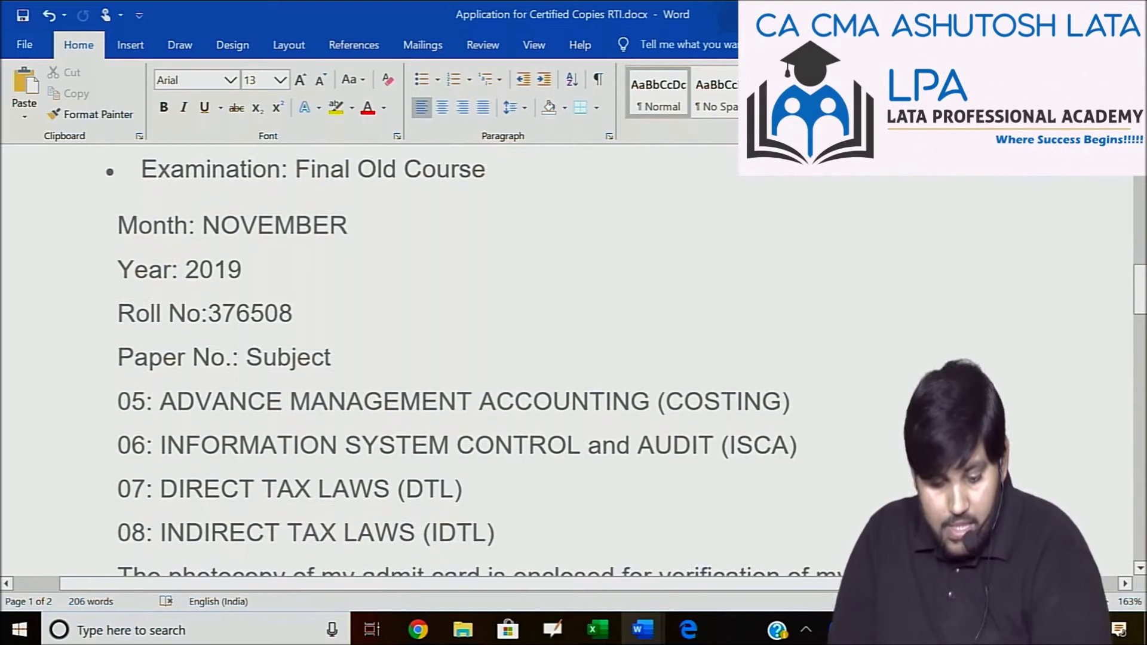
scroll(454, 359, "down", 1)
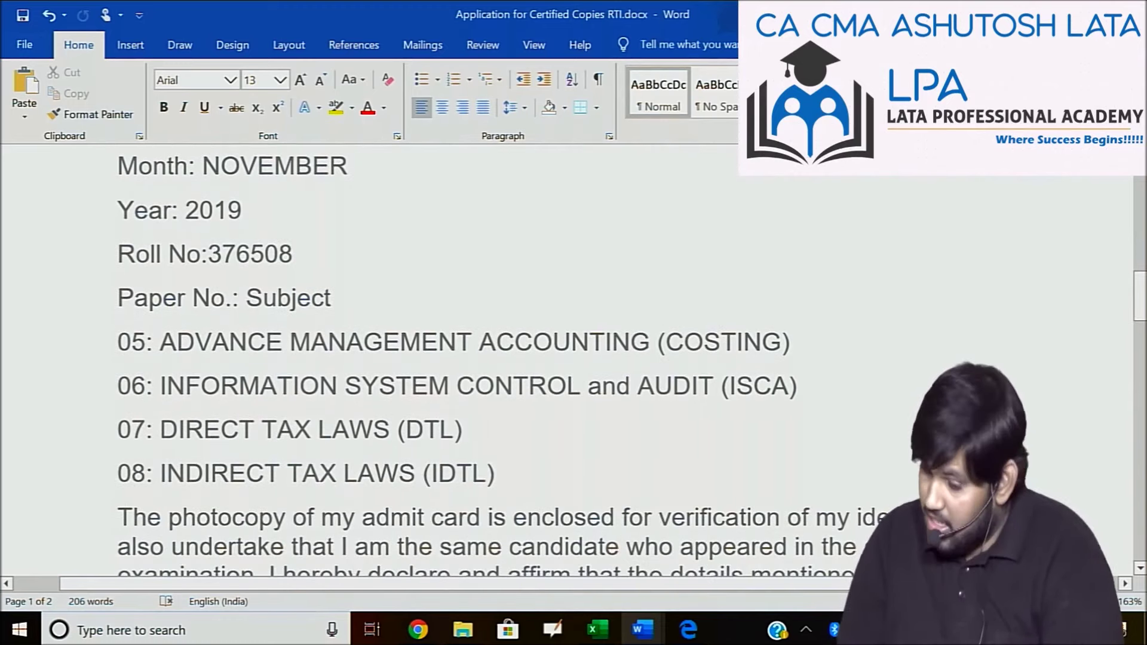
scroll(478, 358, "down", 3)
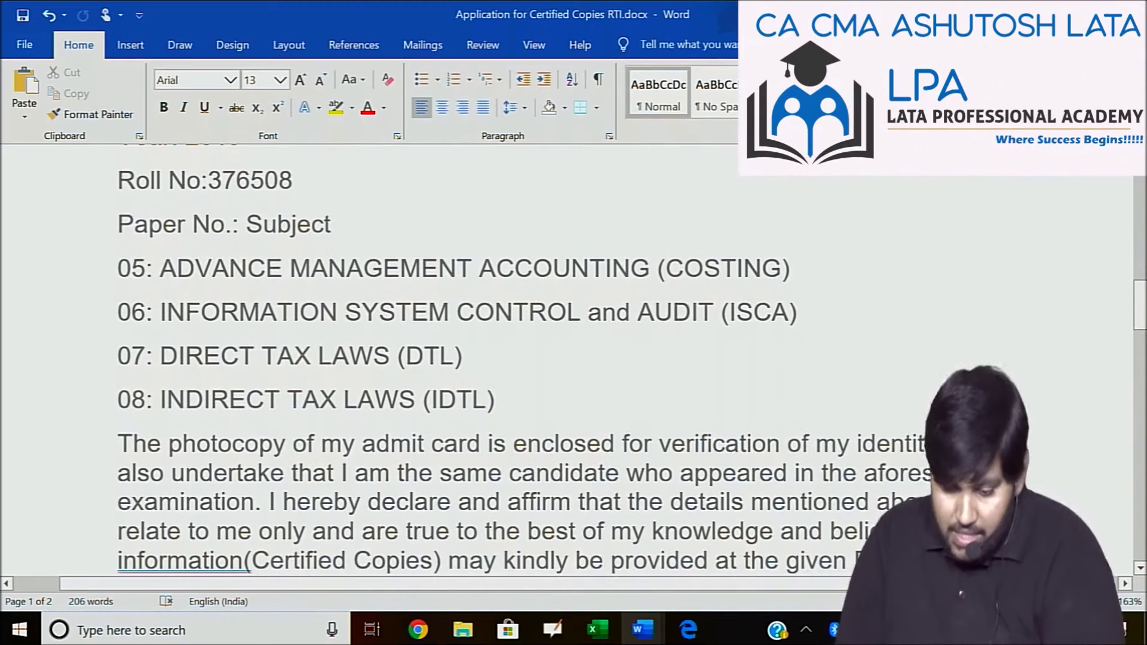
scroll(478, 358, "down", 10)
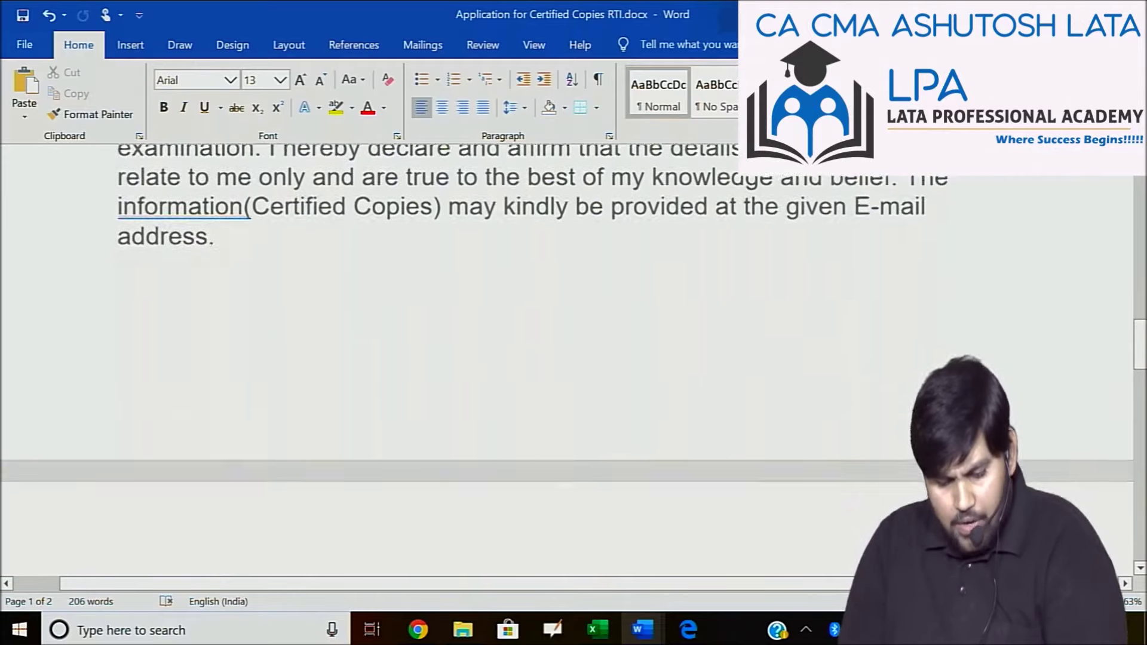
scroll(568, 359, "down", 2)
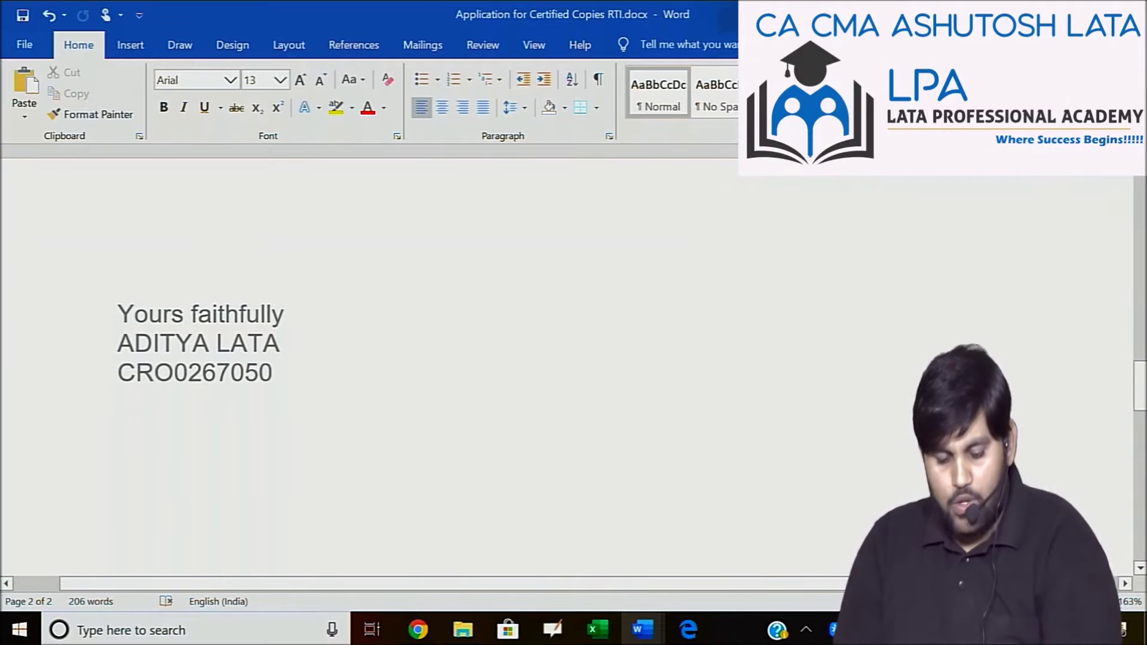
scroll(567, 359, "up", 20)
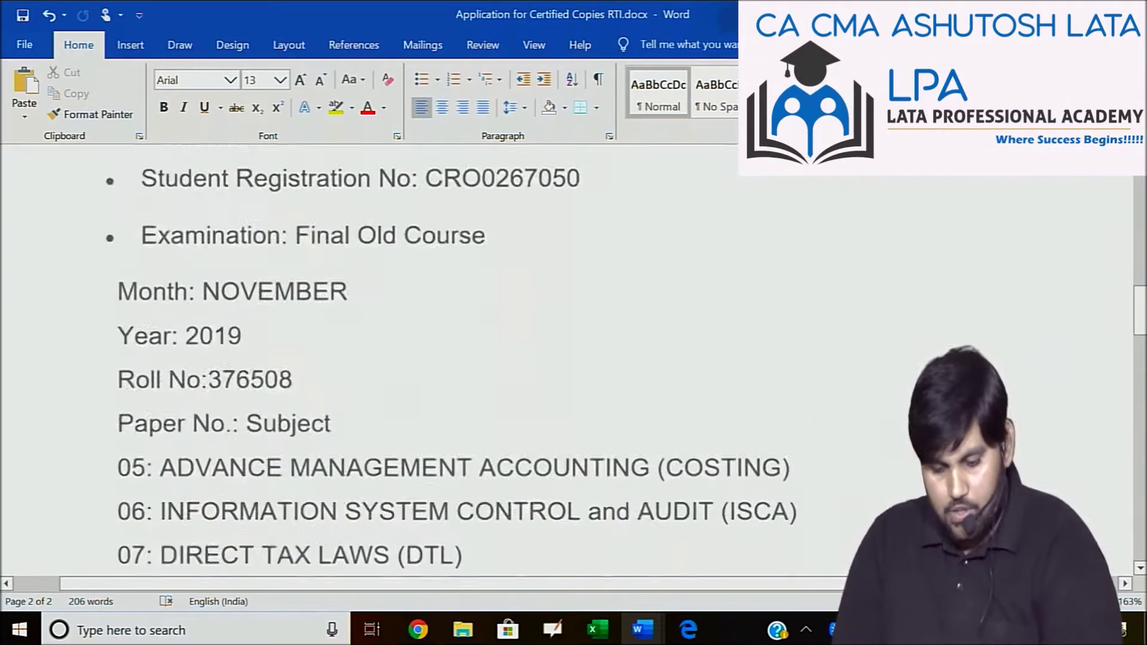
scroll(326, 480, "up", 4)
left_click(326, 472)
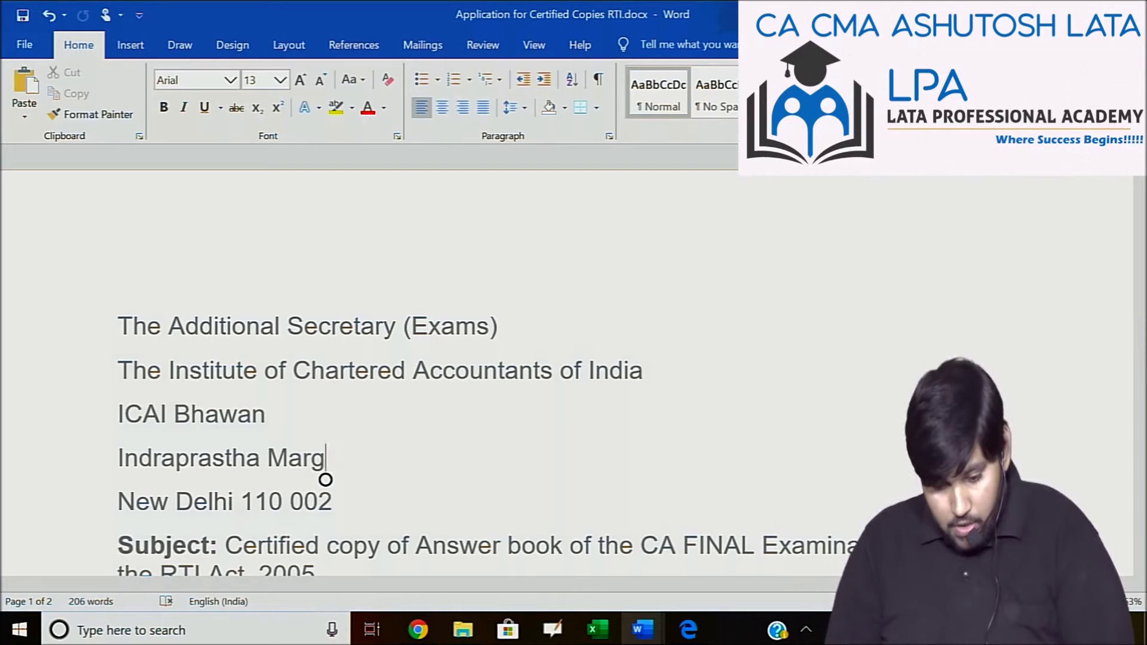
key("ctrl+a")
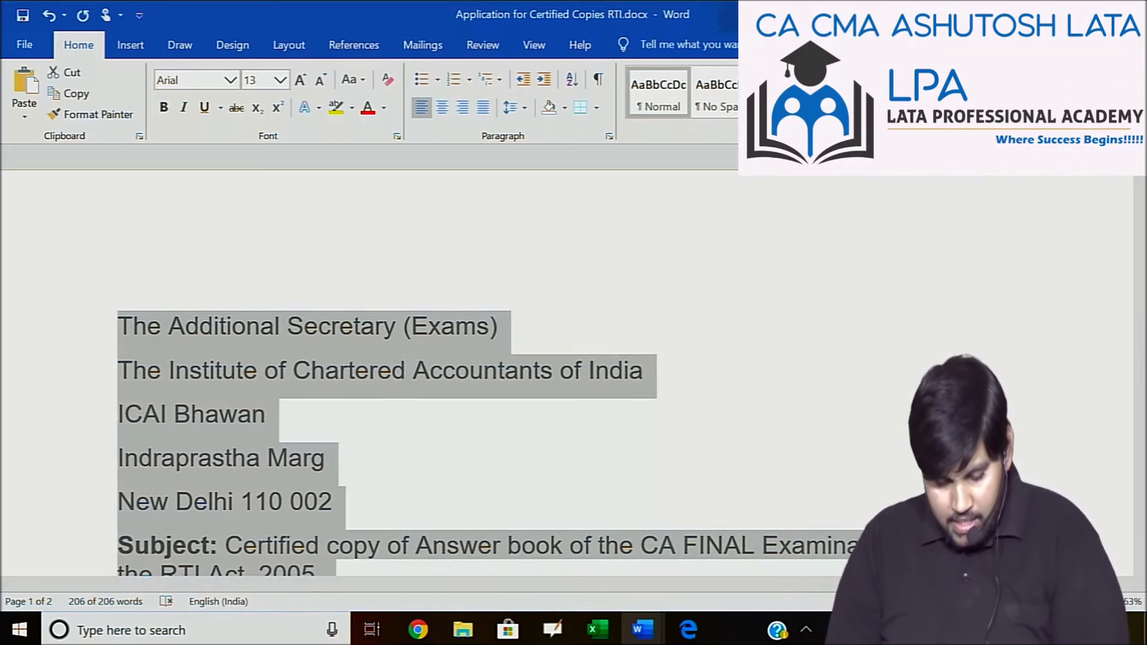
key("alt+Tab")
Paste the ICAI letter into 'Text for RTI Request application', using 1363 of 3000 characters.
left_click(596, 202)
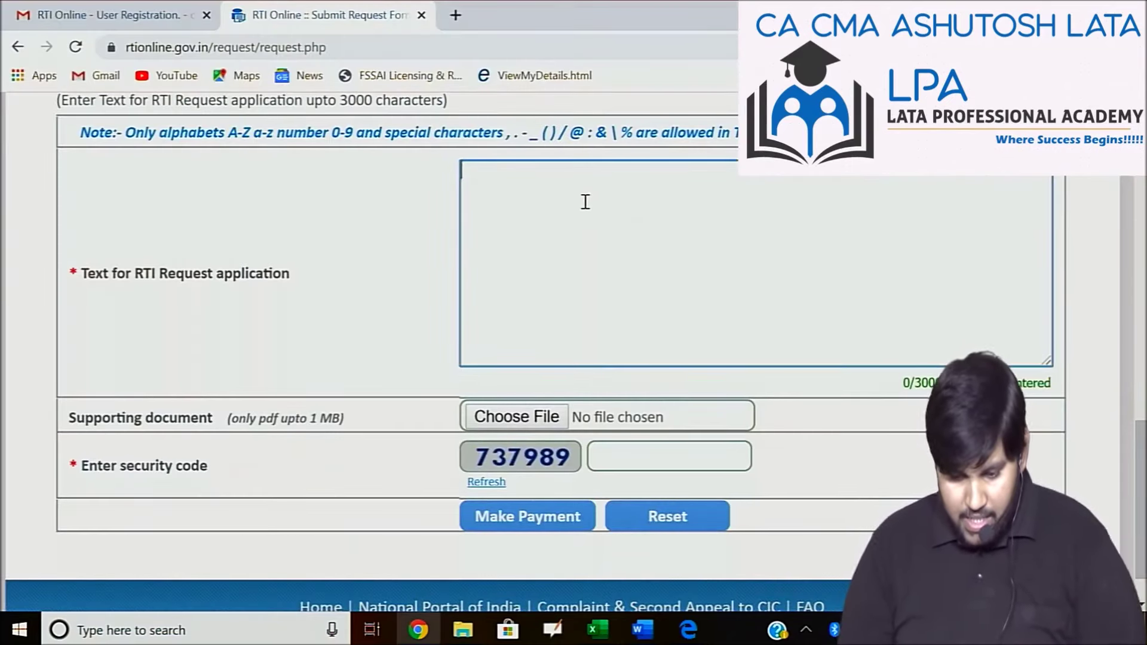
key("ctrl+v")
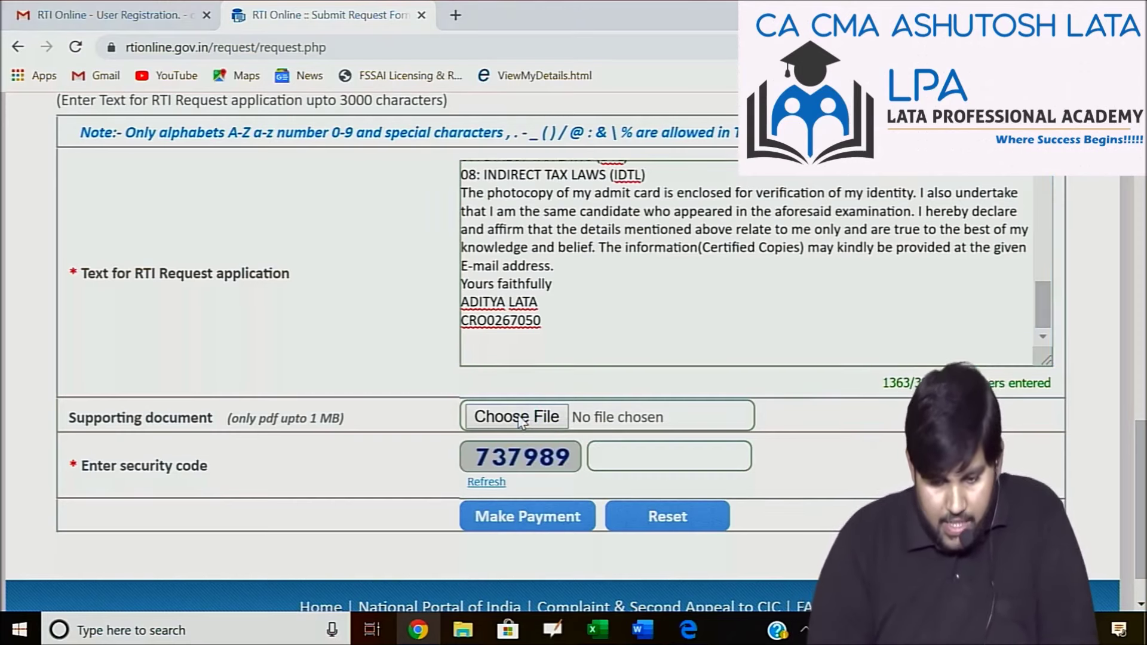
left_click(519, 417)
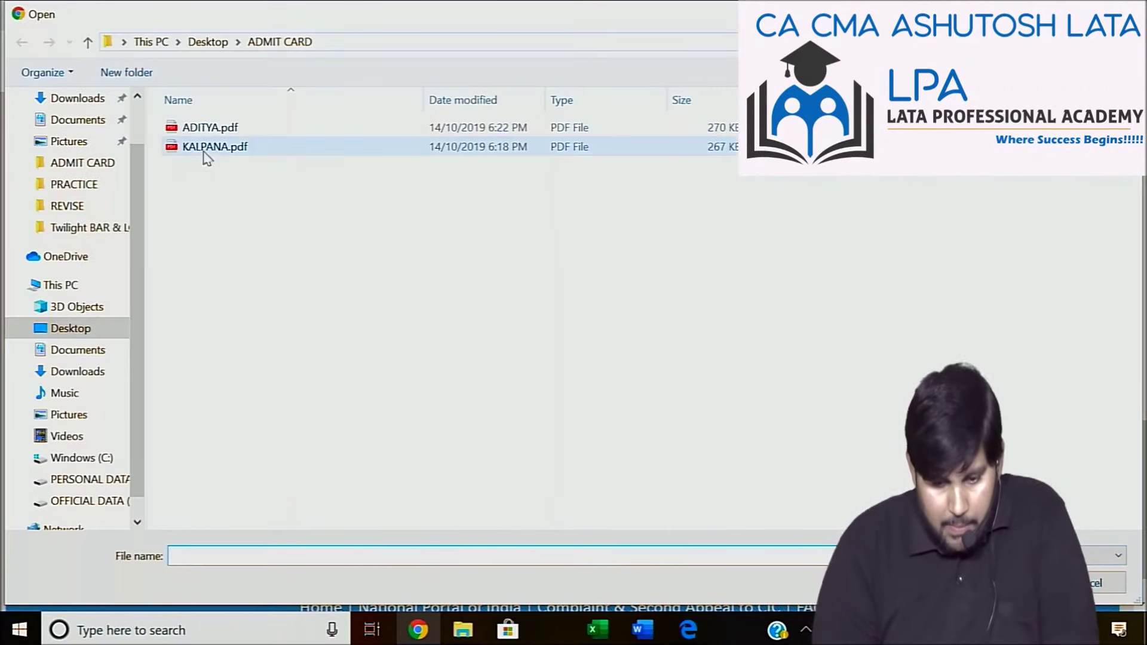
Attach the admit-card PDF as the supporting document and enter the displayed security code.
left_click(303, 133)
key("Return")
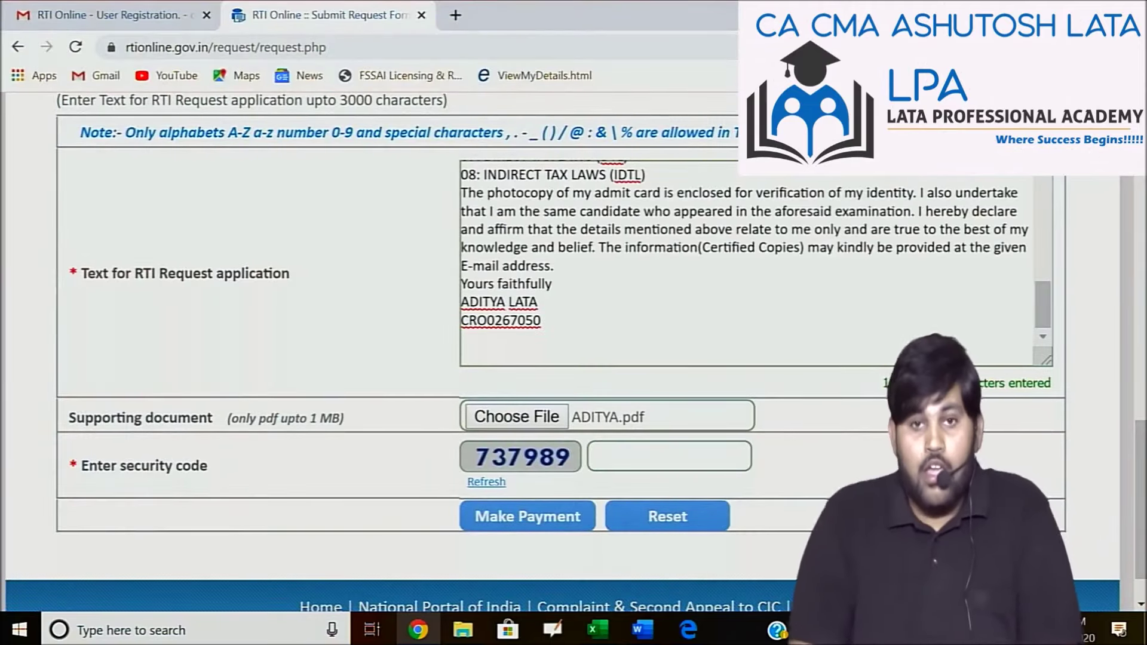
left_click(668, 454)
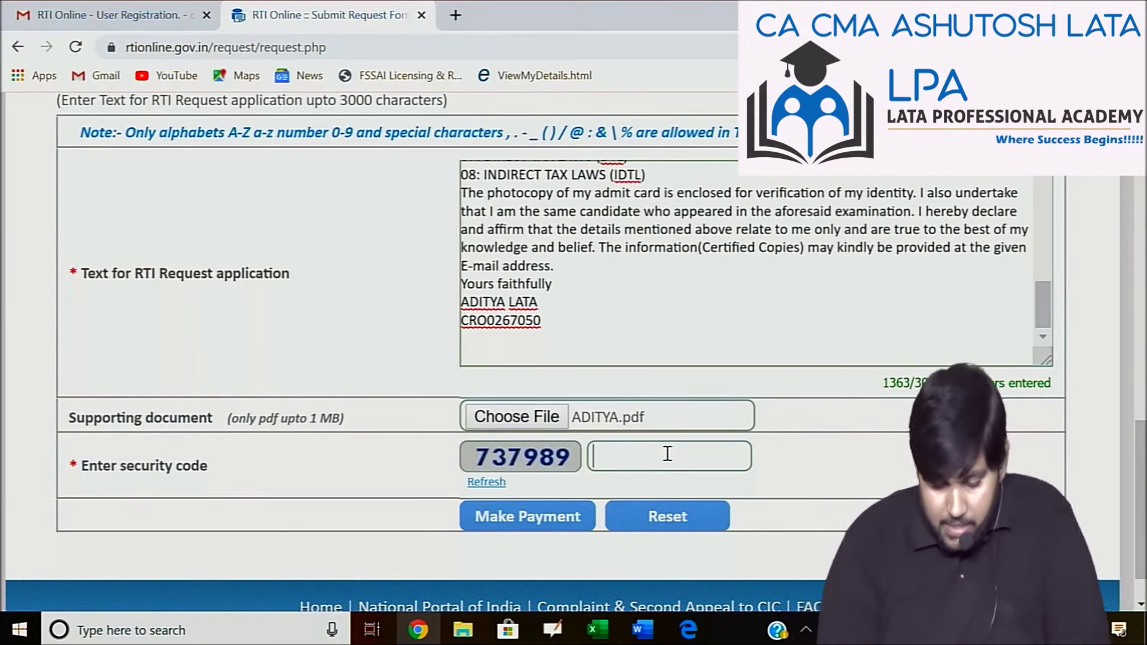
type("737989")
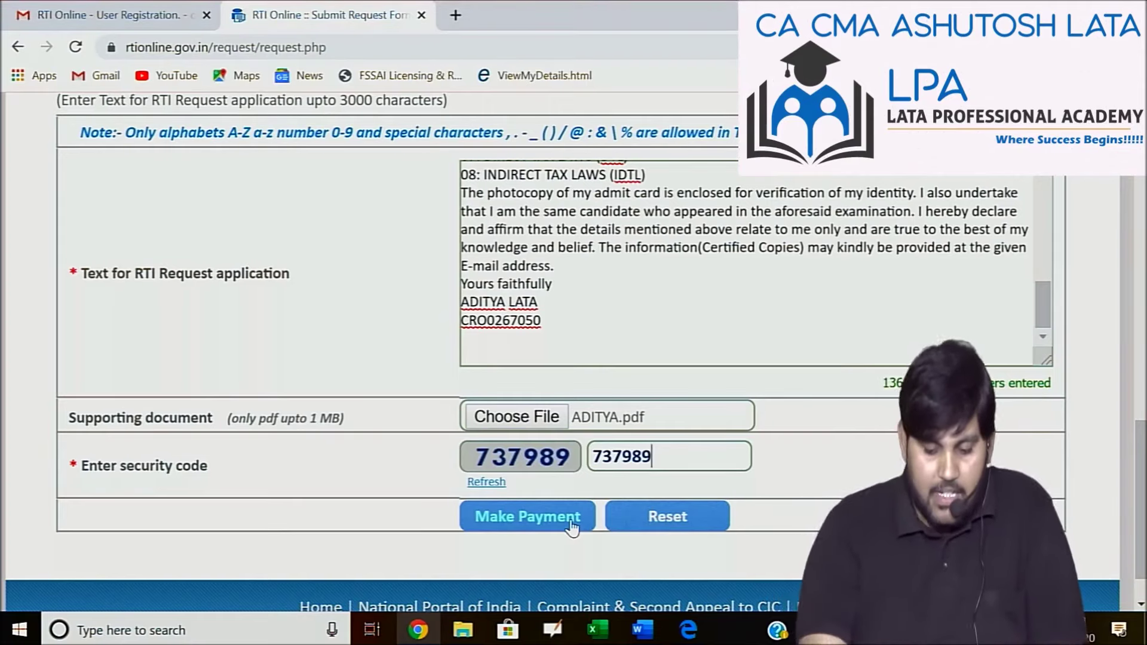
scroll(572, 529, "up", 5)
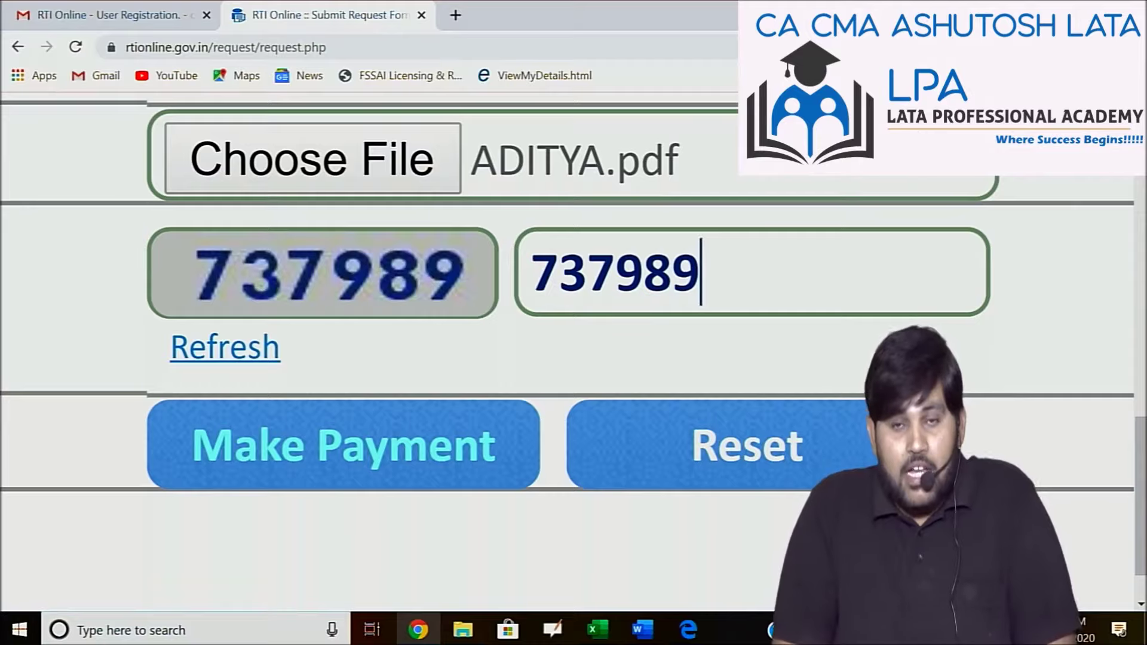
key("ctrl+minus")
key("ctrl+minus")
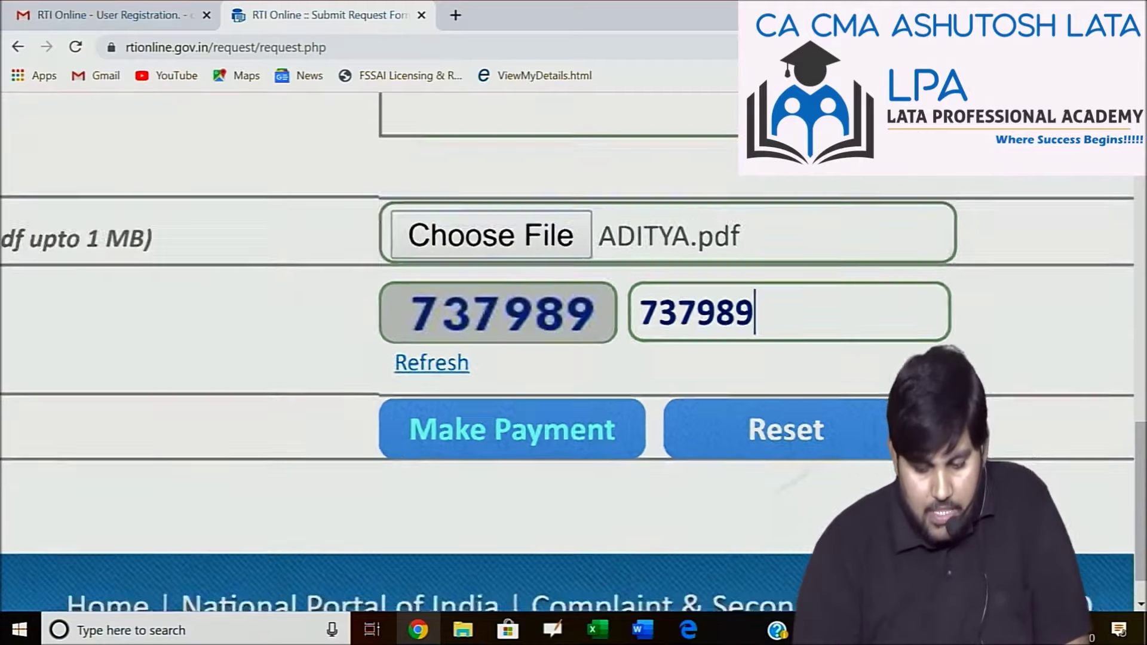
key("ctrl+0")
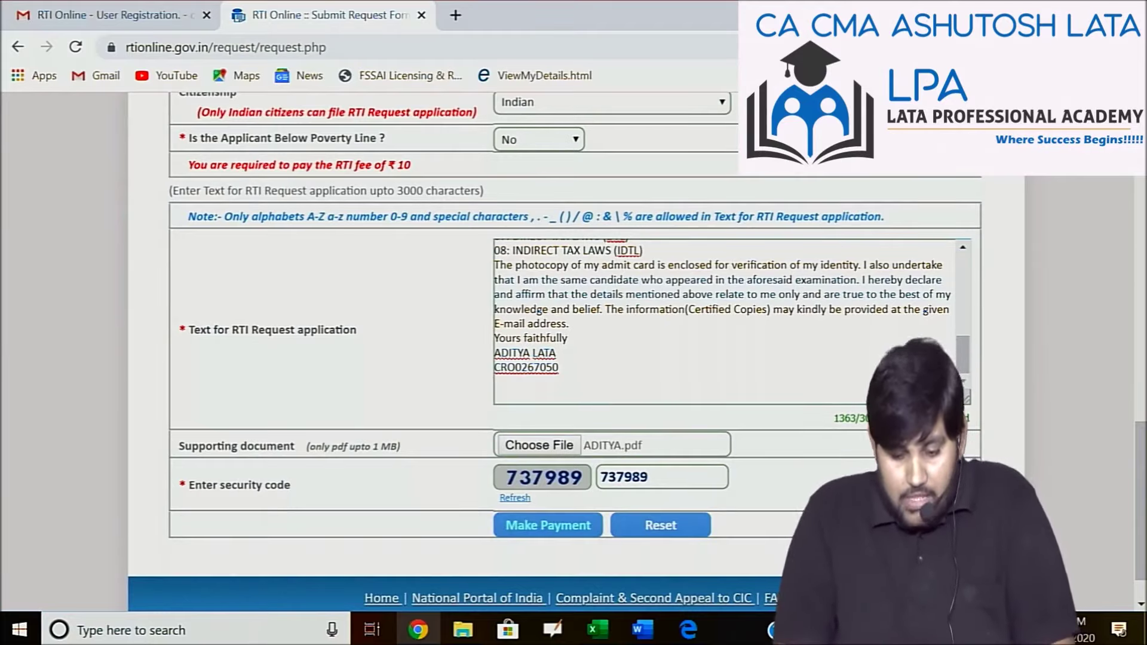
scroll(574, 353, "up", 20)
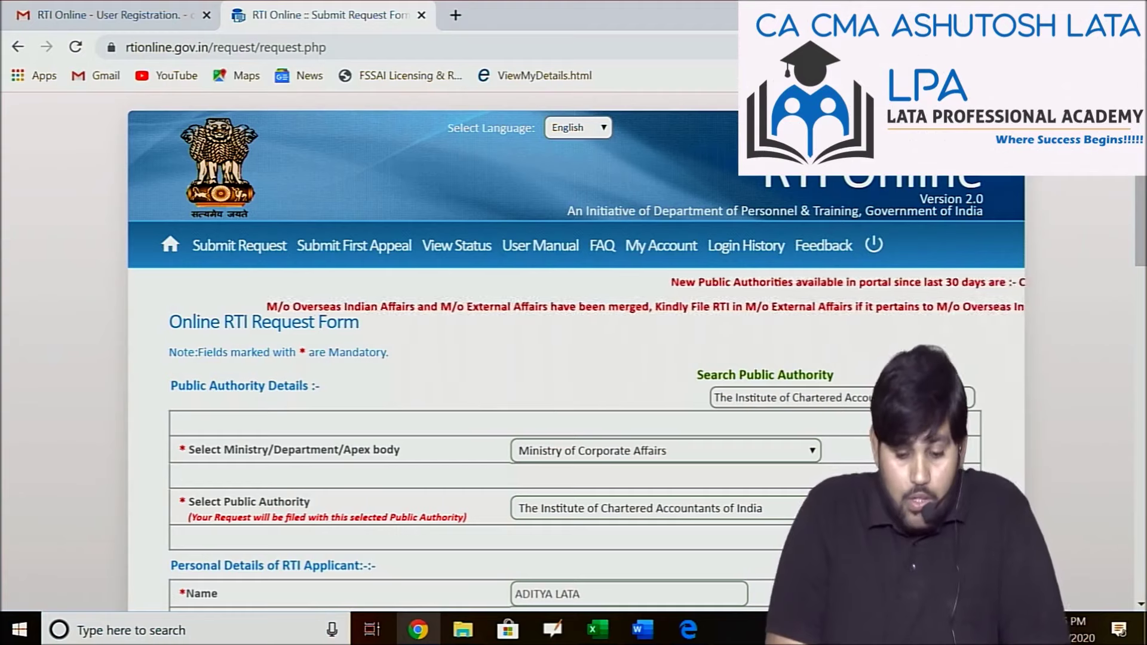
View the request status, then open the User Account page showing one pending request.
left_click(456, 245)
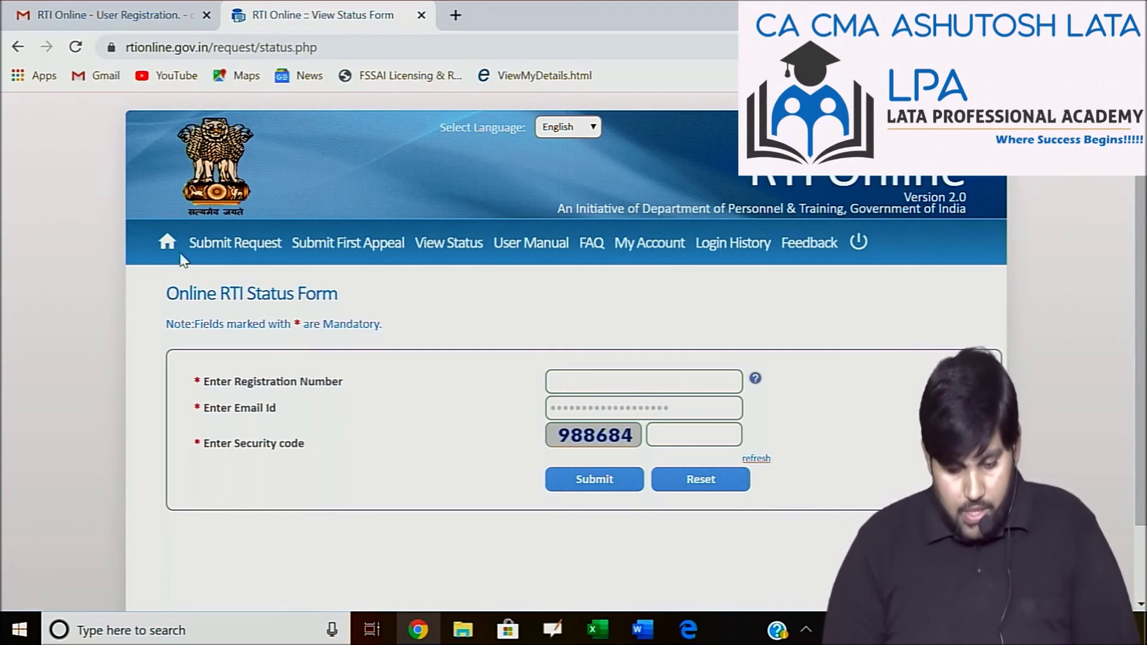
left_click(172, 246)
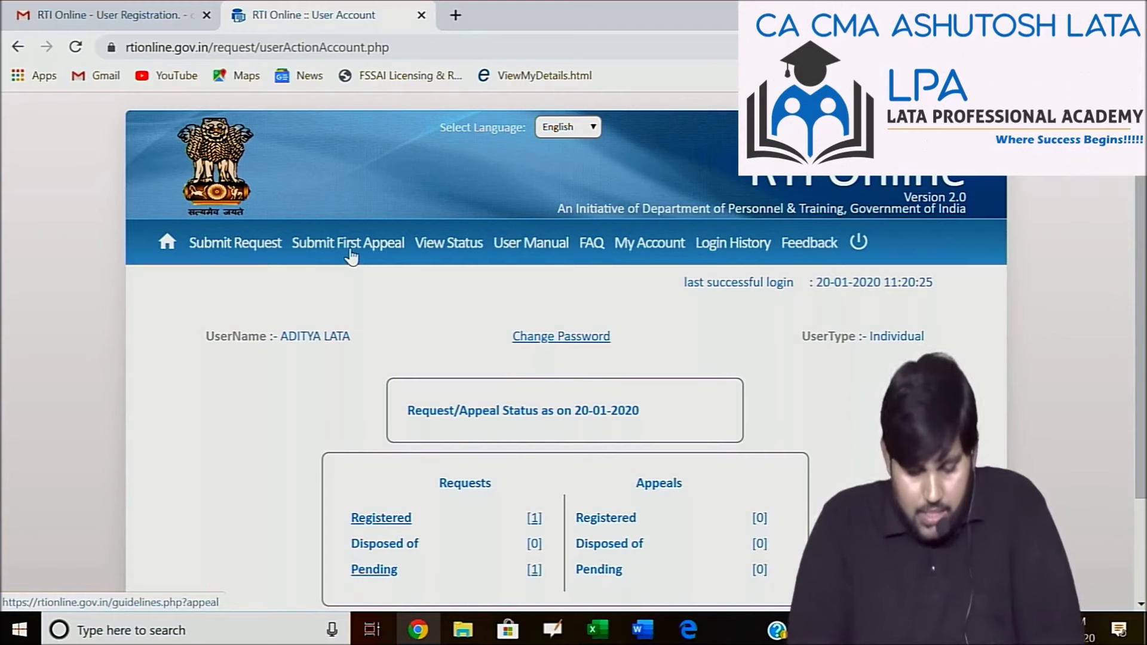
key("alt+Tab")
key("Tab")
key("Tab")
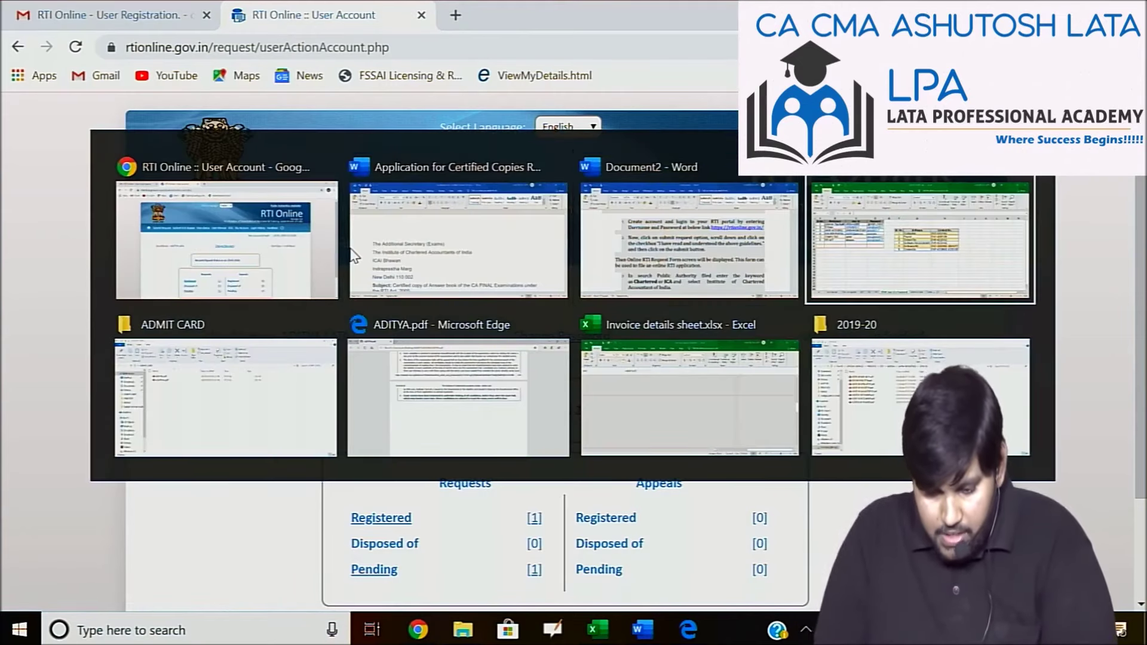
key("Tab")
key("Tab")
key("Tab")
key("Tab")
key("Tab")
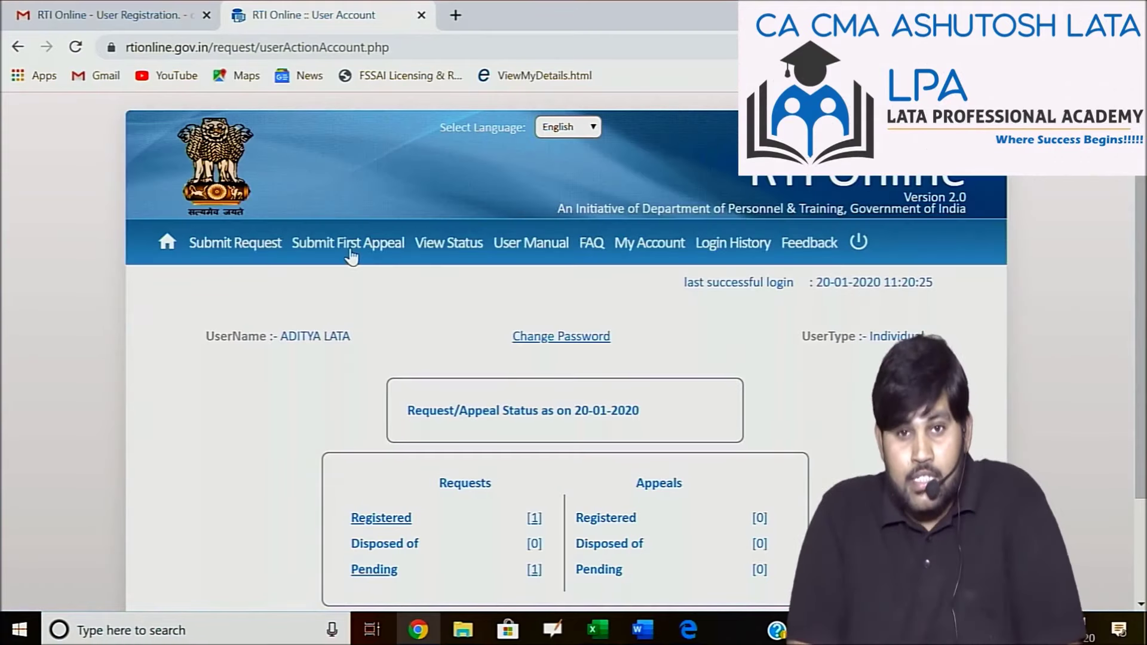